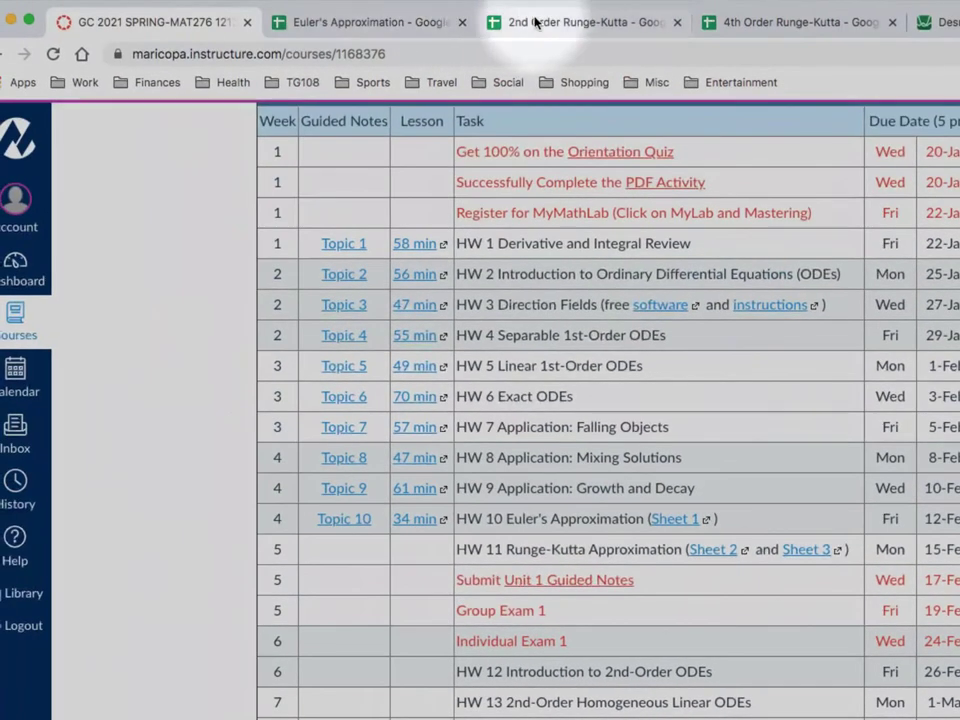
# - Open the 2nd Order Runge-Kutta spreadsheet and check its view-only access and file options
pyautogui.click(575, 27)
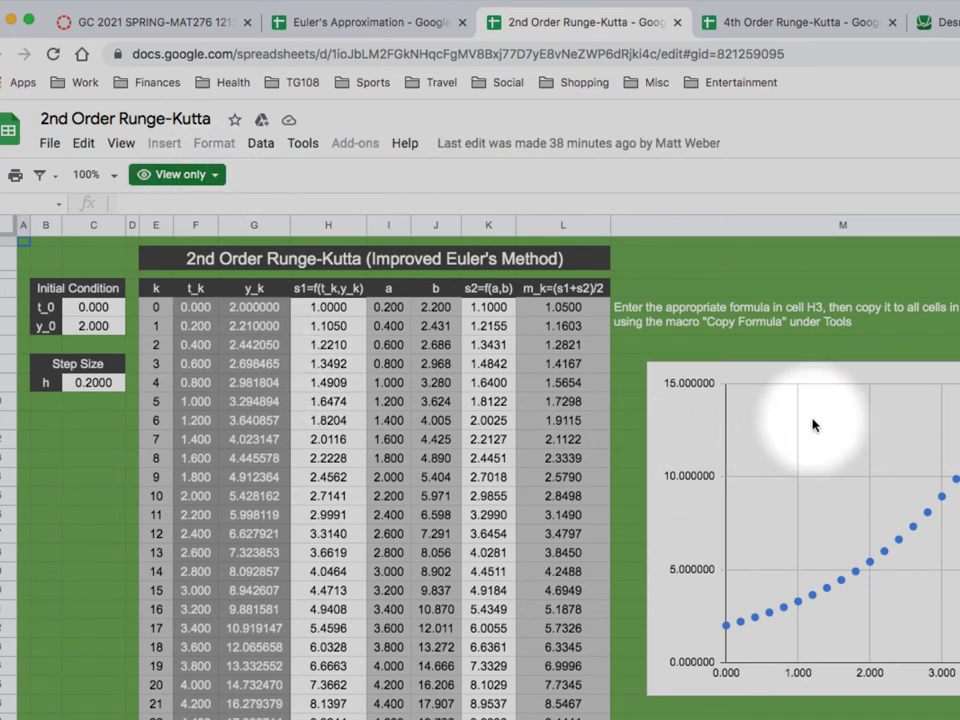
pyautogui.click(216, 181)
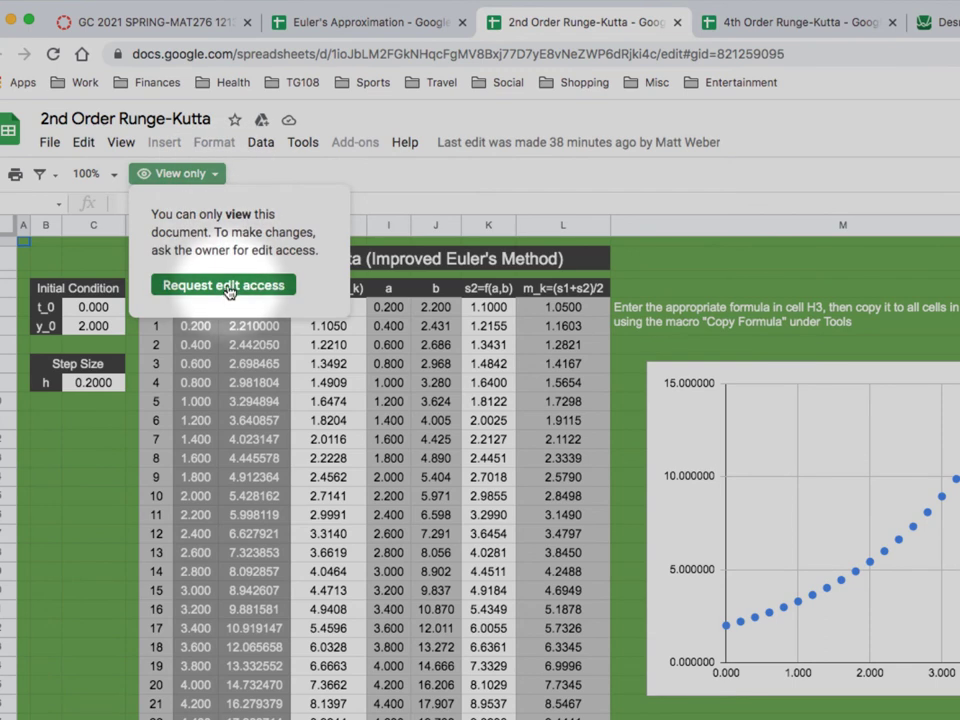
pyautogui.click(261, 171)
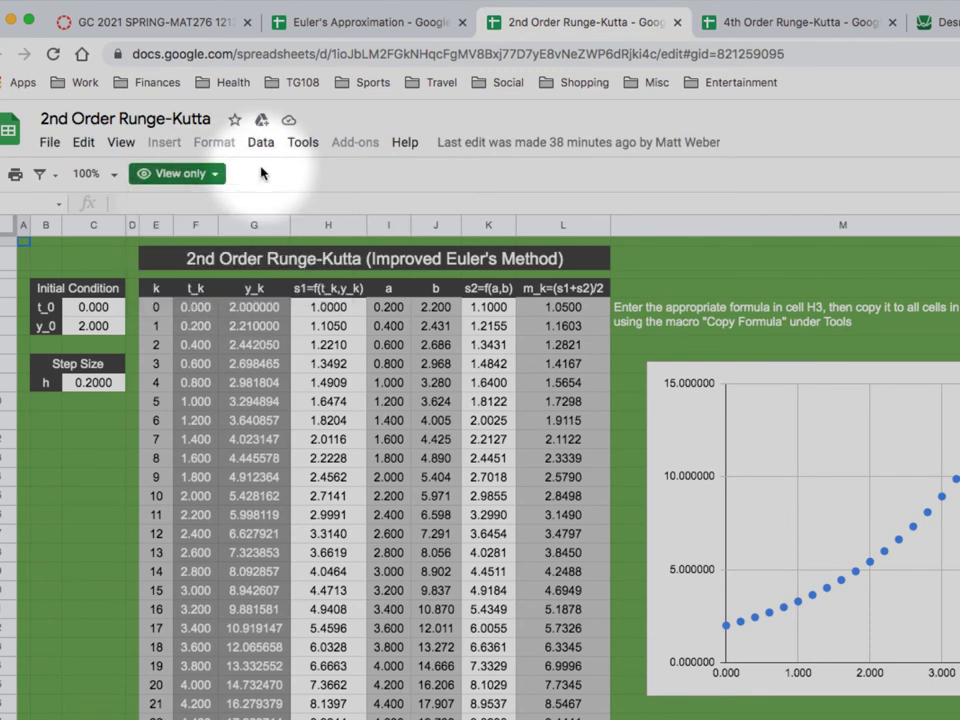
pyautogui.click(49, 142)
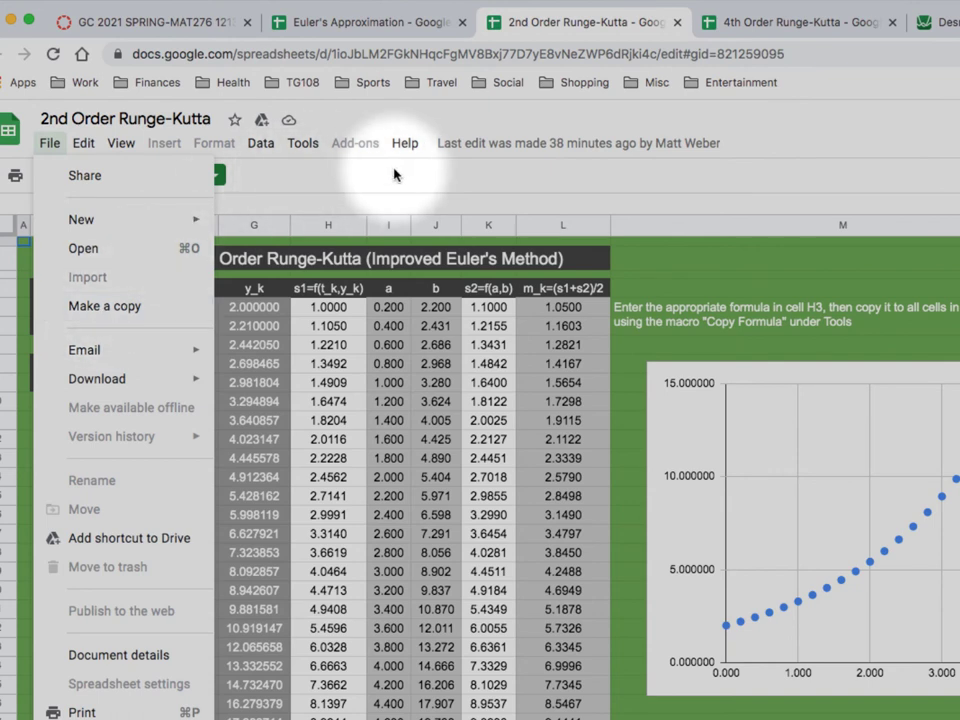
pyautogui.click(868, 182)
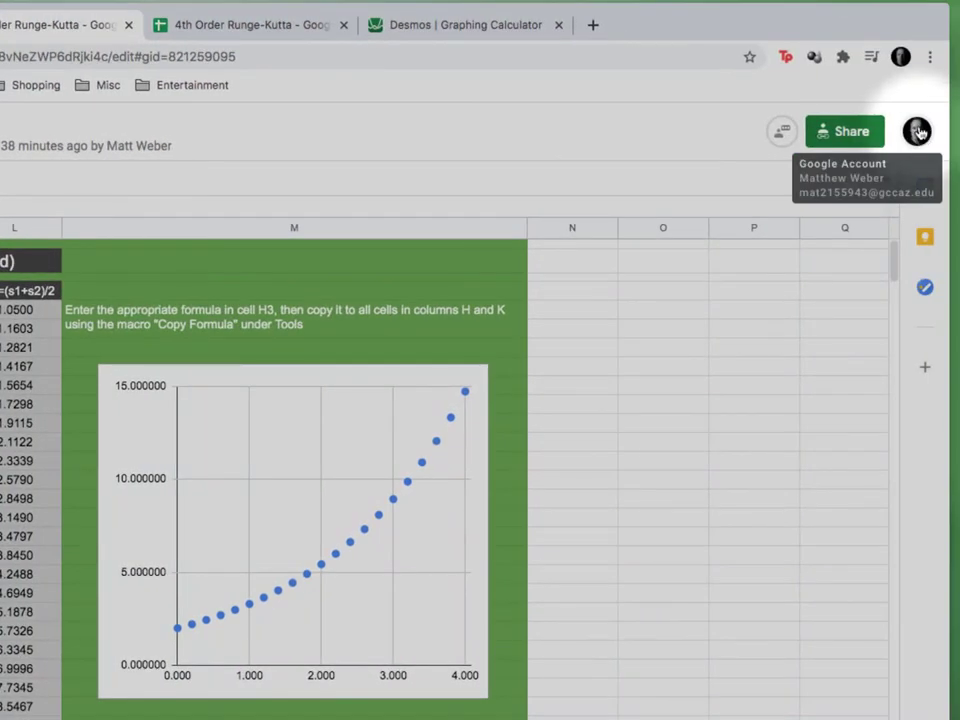
# - Reopen the 2nd Order Runge-Kutta spreadsheet under the other signed-in Google account and close the view-only copy
pyautogui.click(918, 134)
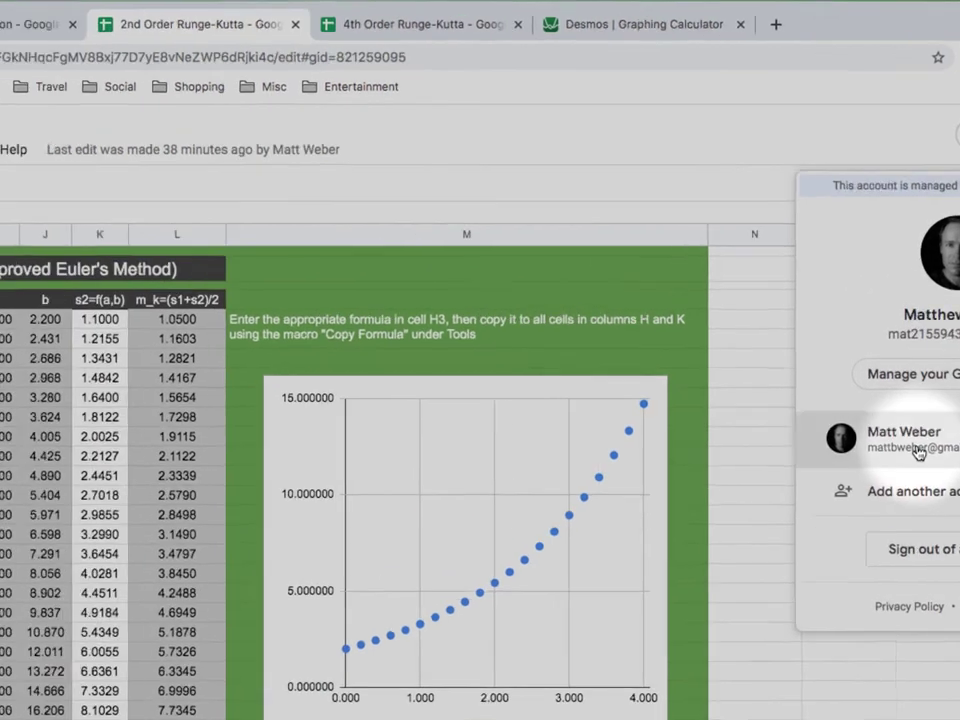
pyautogui.click(730, 437)
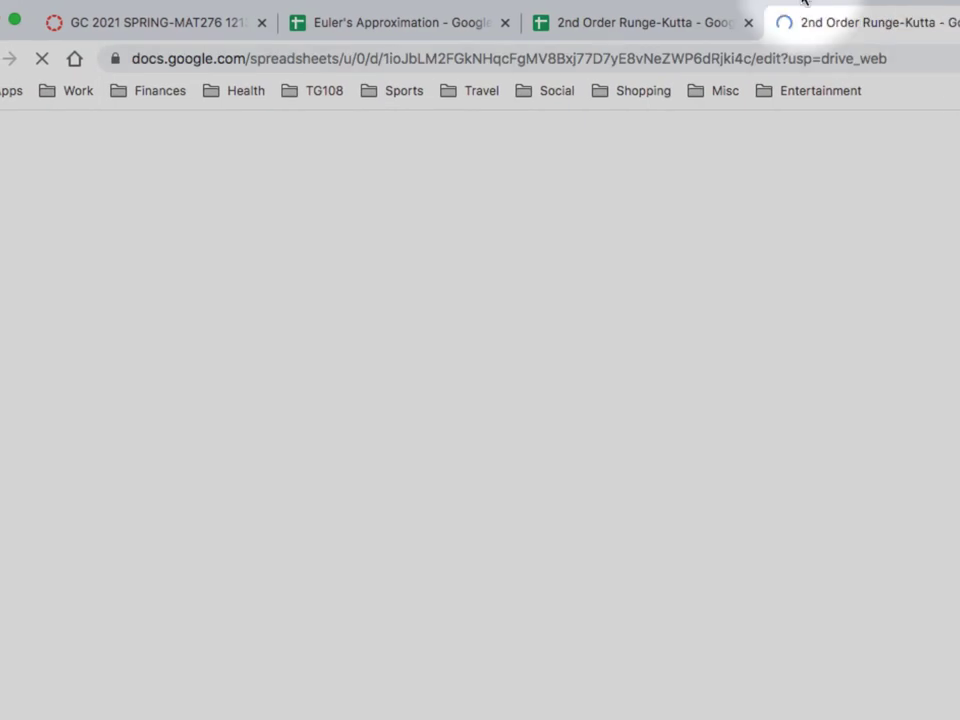
pyautogui.click(749, 23)
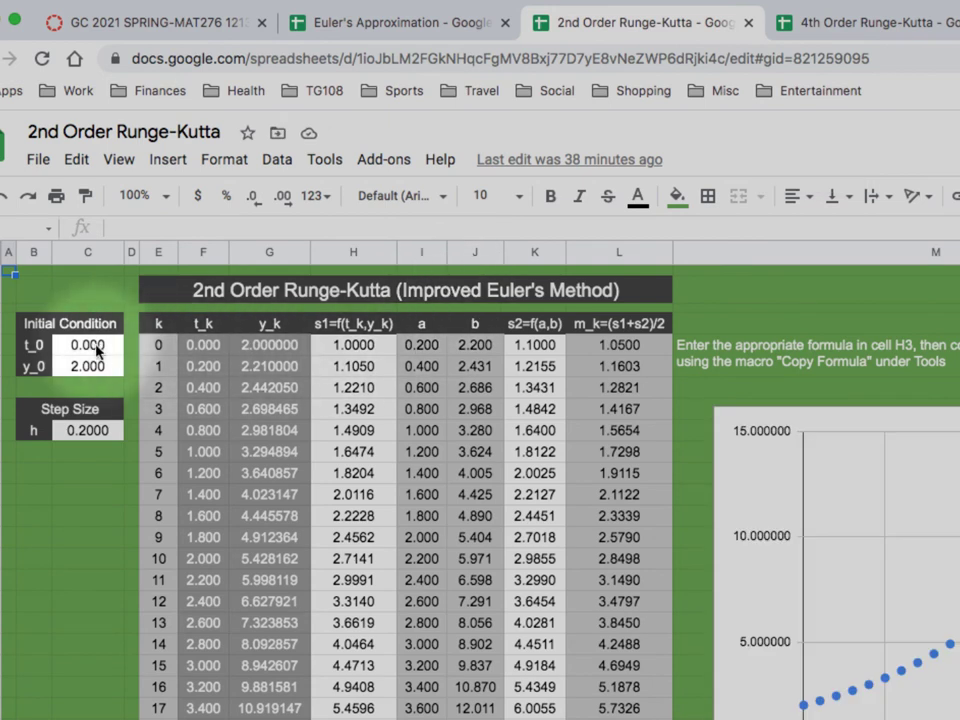
# - Check the initial condition cells t_0 and y_0, and set the step size h to 0.5
pyautogui.moveTo(103, 350); pyautogui.dragTo(100, 366)
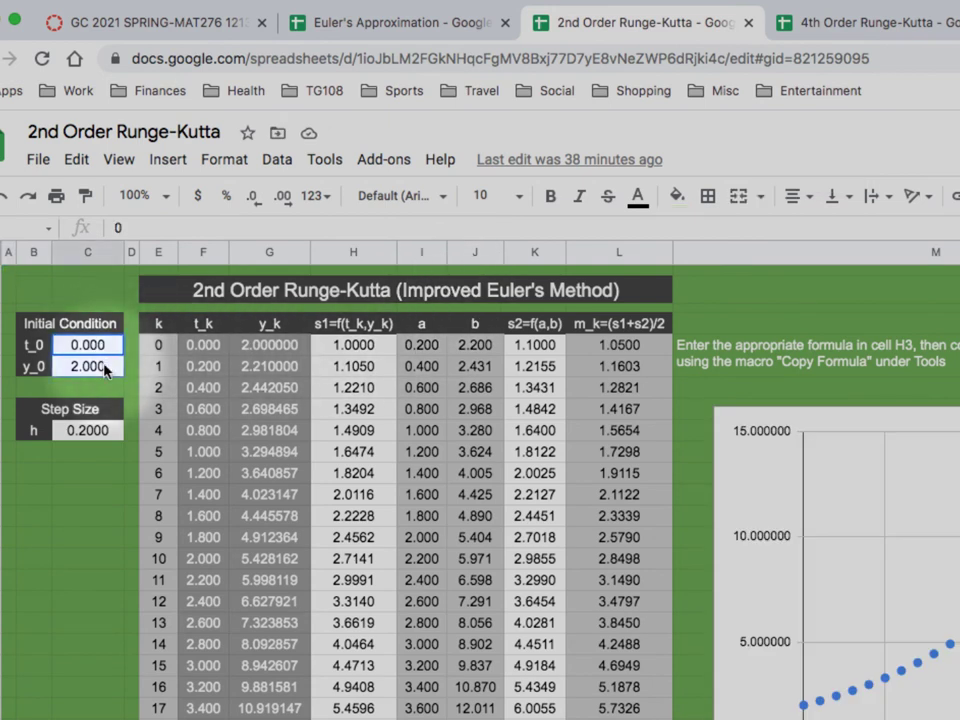
pyautogui.click(100, 436)
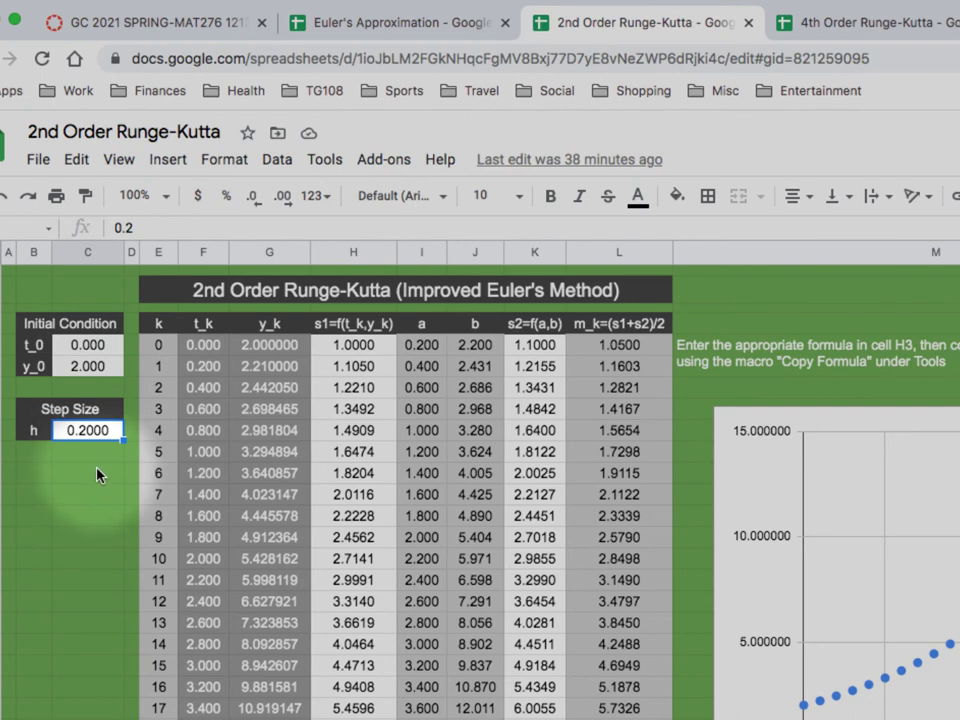
pyautogui.click(103, 348)
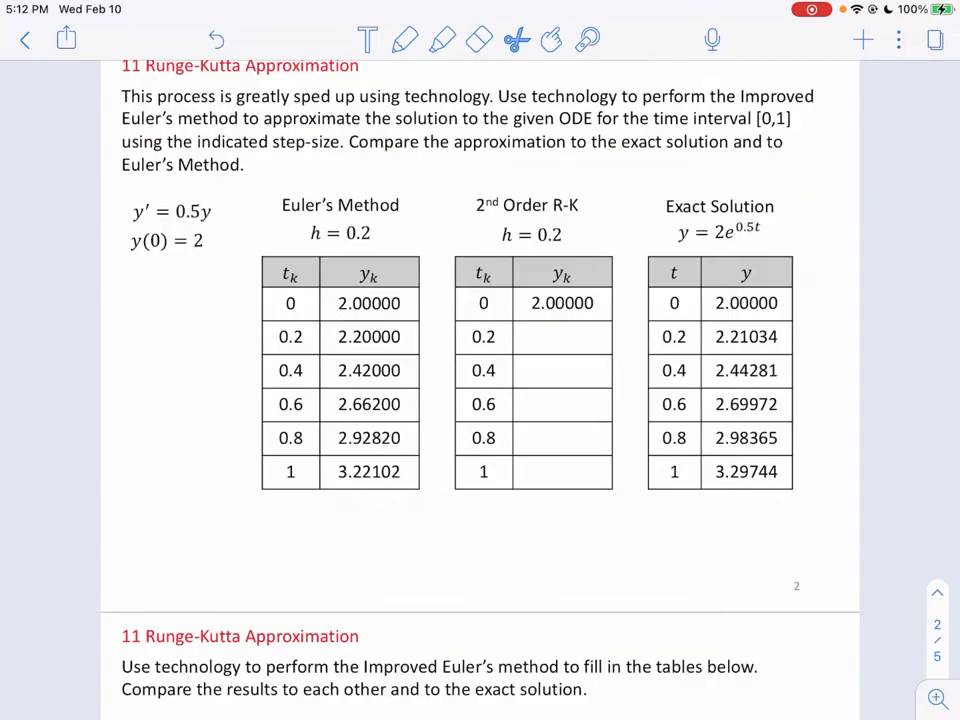
pyautogui.scroll(10, 480, 380)
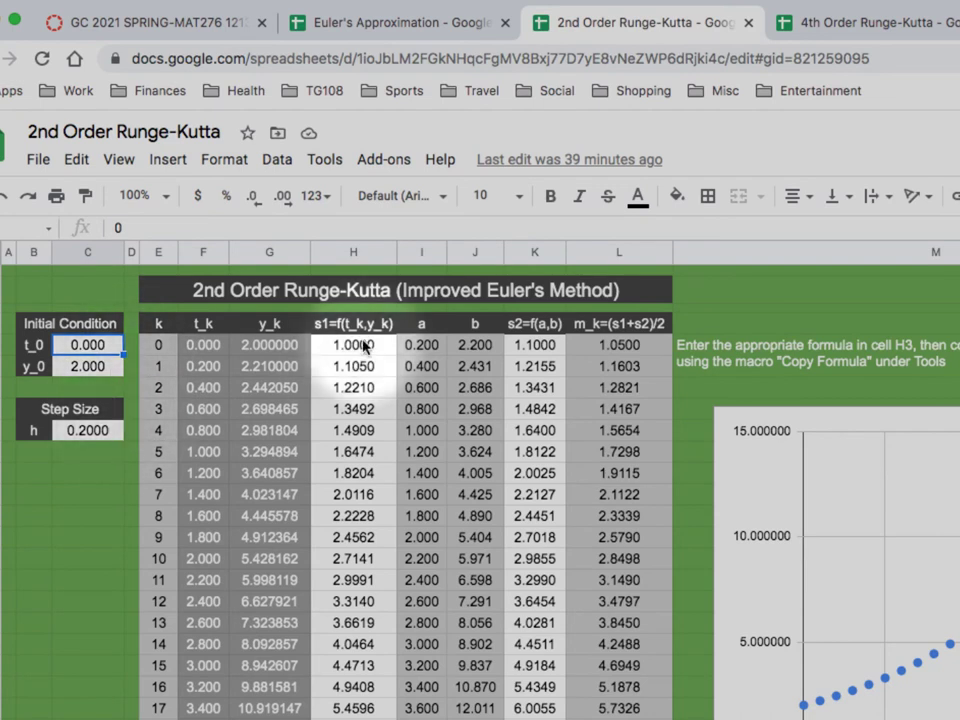
pyautogui.click(95, 366)
pyautogui.click(103, 345)
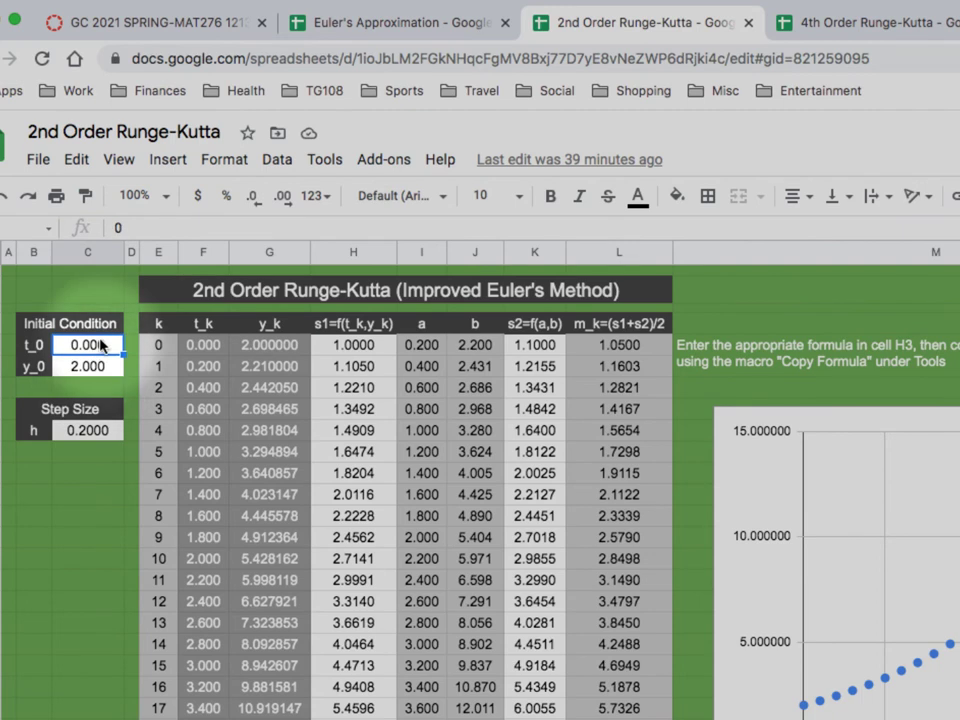
pyautogui.press('Down')
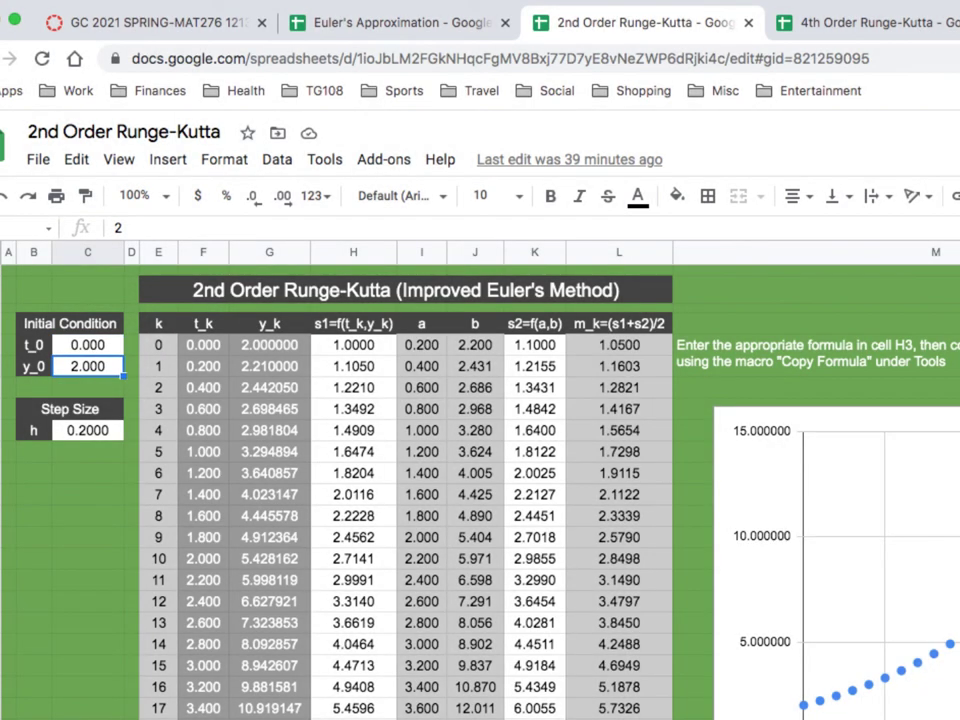
pyautogui.press('Down')
pyautogui.press('Down')
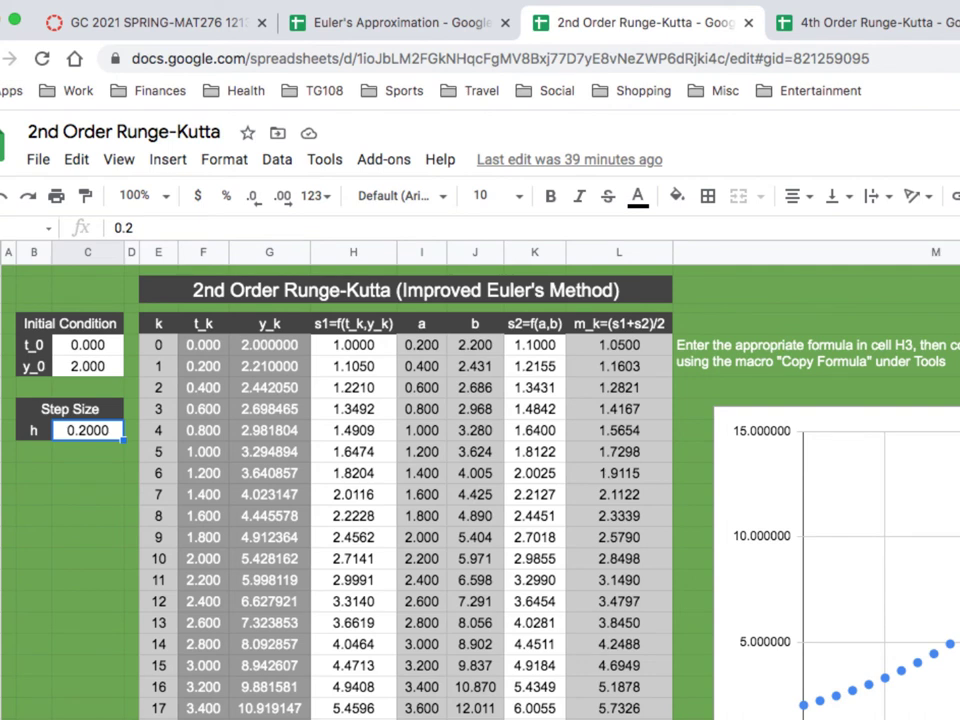
pyautogui.write('.5')
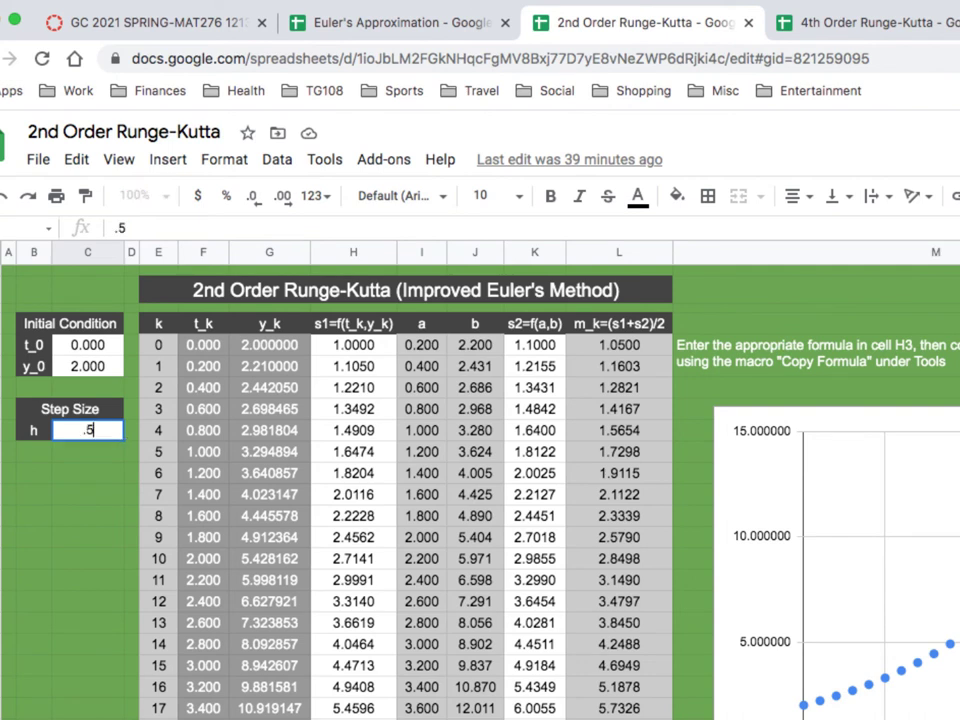
pyautogui.press('Return')
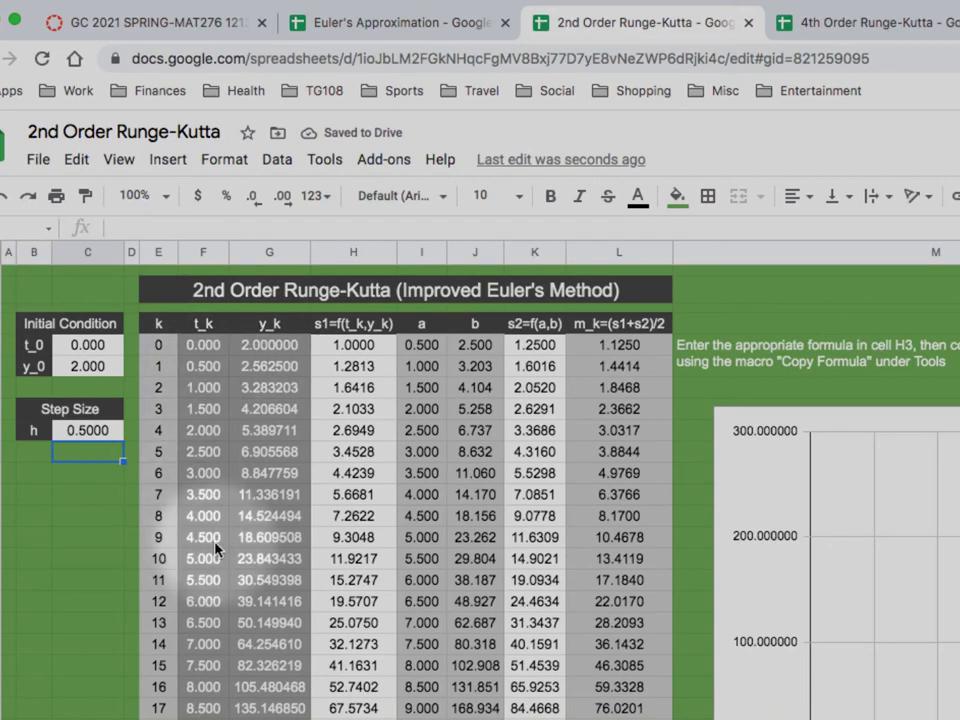
# - Clear the s1 formula in cell H5 and re-enter it as =.5*G5, referencing the first y_k value
pyautogui.click(366, 349)
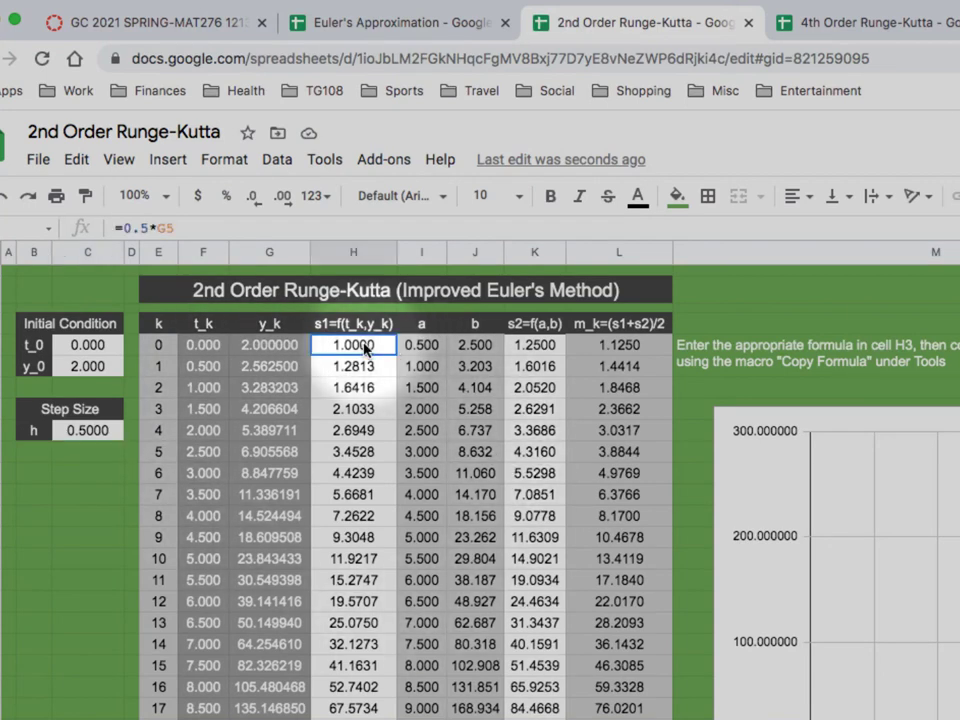
pyautogui.click(163, 226)
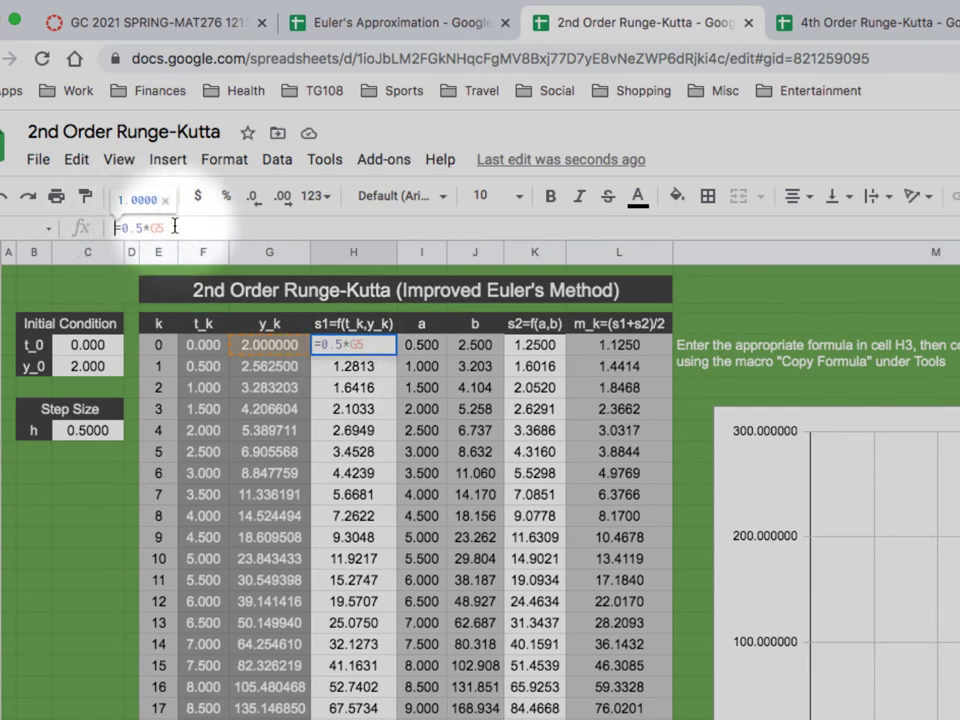
pyautogui.moveTo(176, 228); pyautogui.dragTo(112, 228)
pyautogui.press('BackSpace')
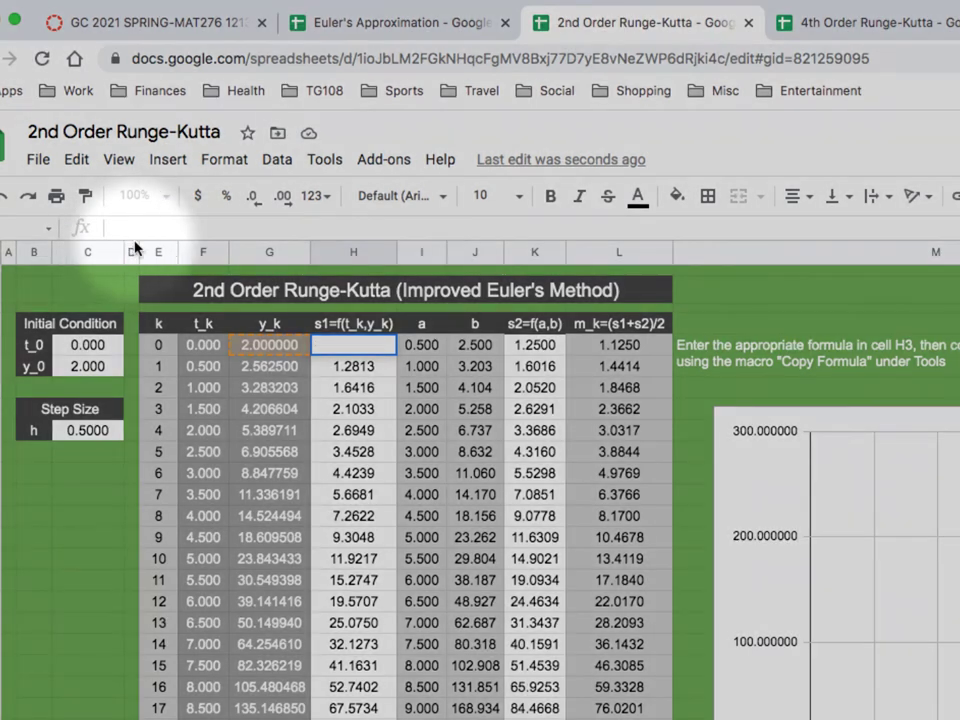
pyautogui.click(339, 344)
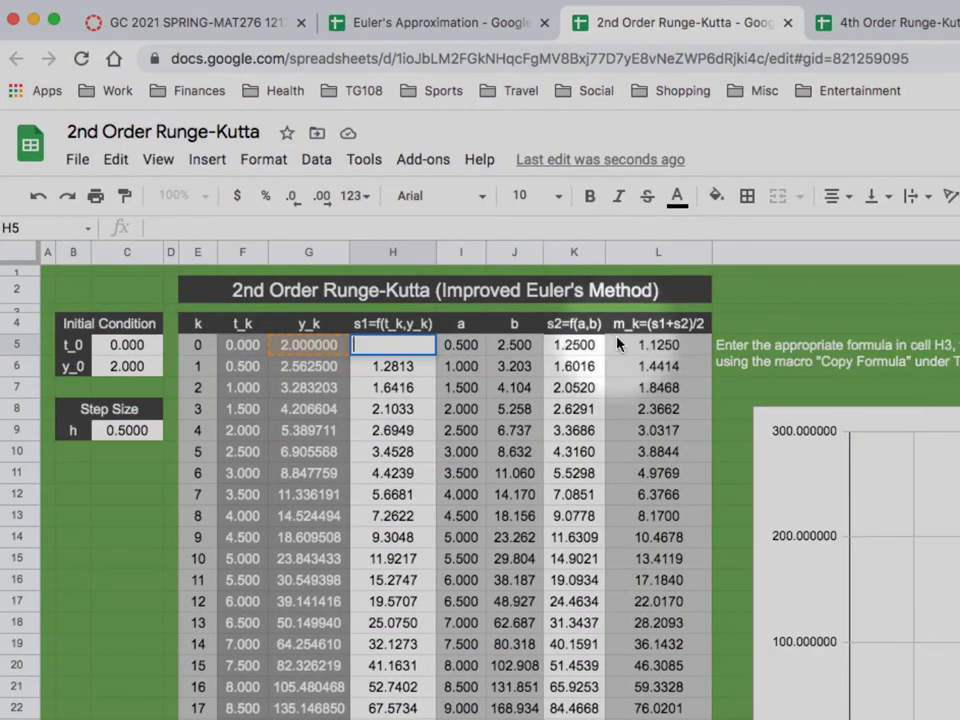
pyautogui.doubleClick(390, 344)
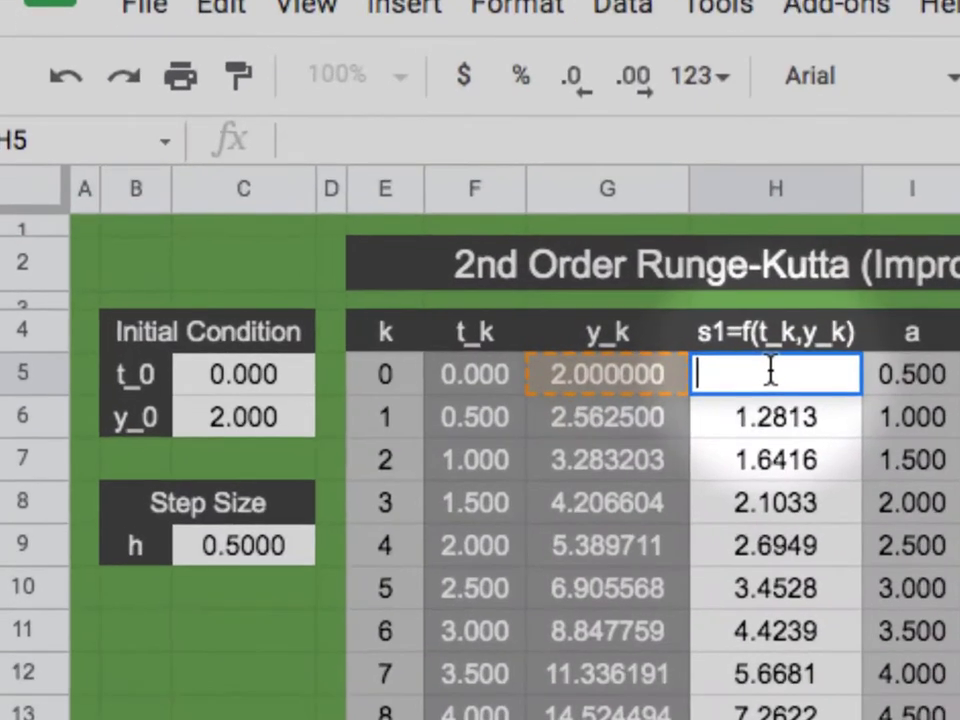
pyautogui.write('=.5')
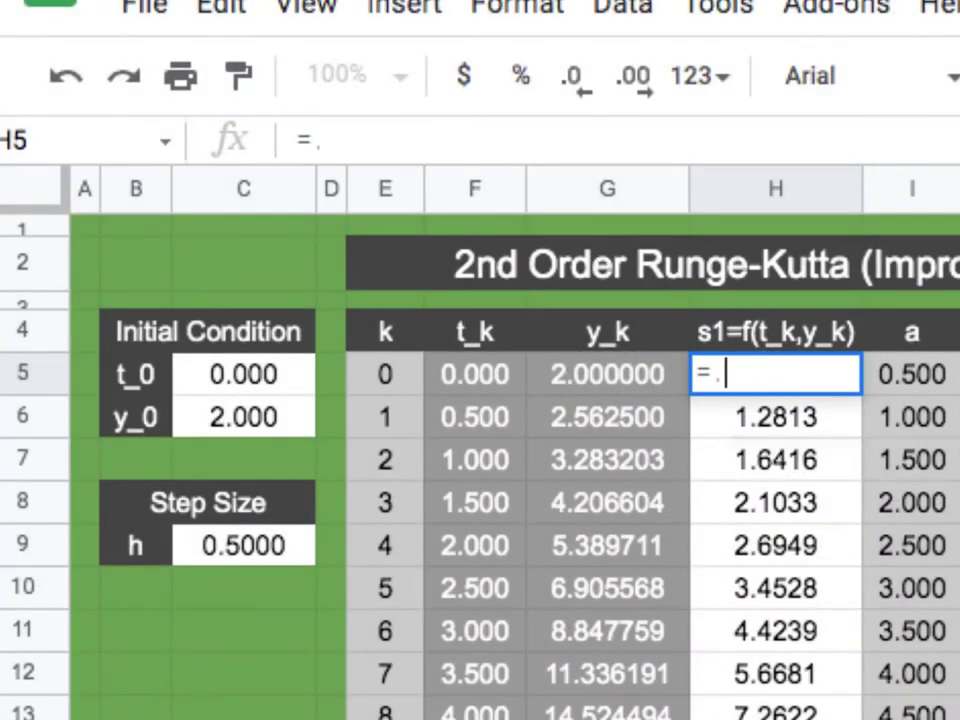
pyautogui.write('*')
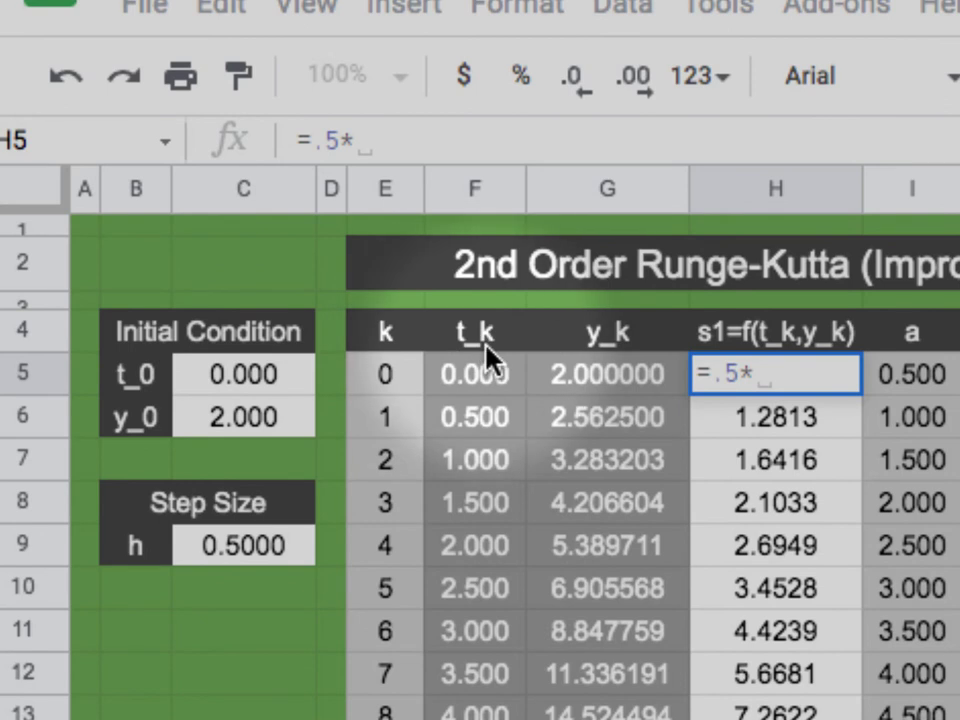
pyautogui.click(600, 384)
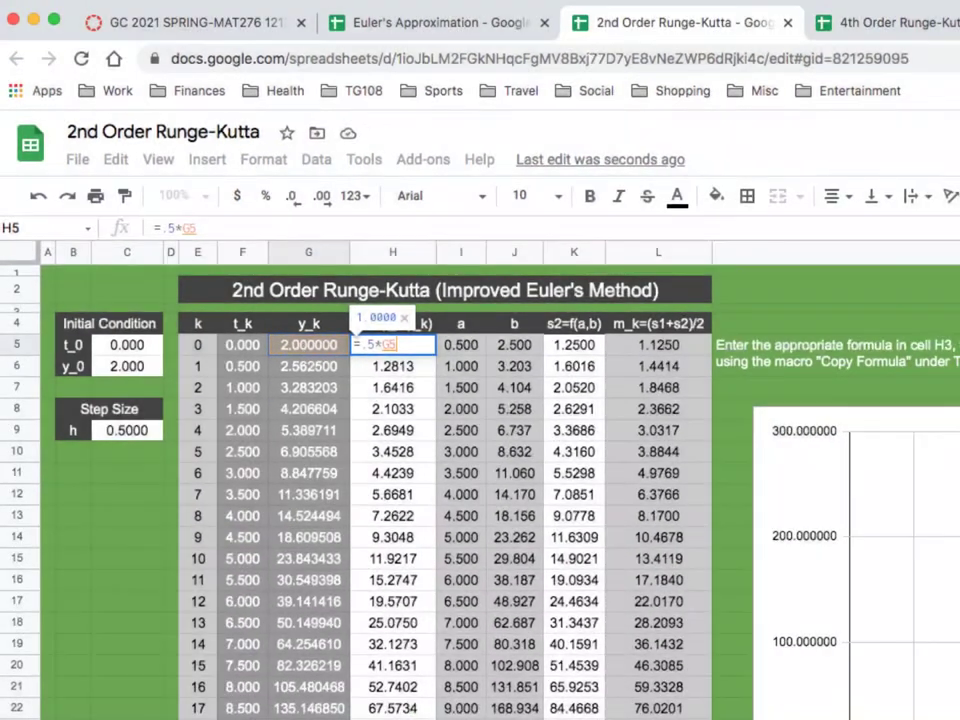
pyautogui.press('Return')
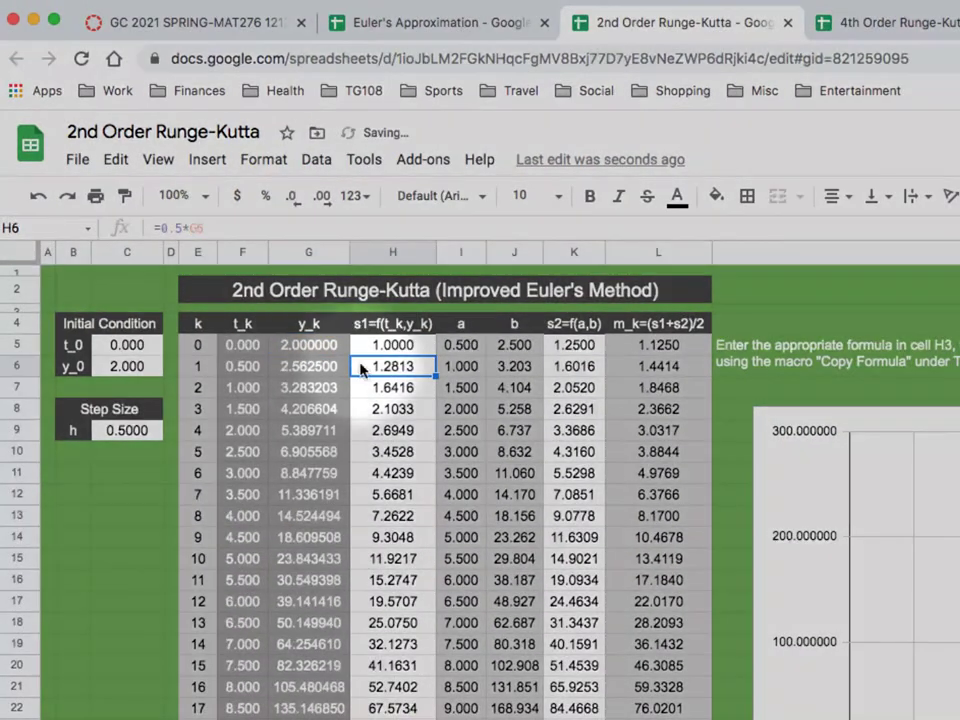
# - Inspect the formulas in several cells of the s1 column H and the s2 column K
pyautogui.click(400, 408)
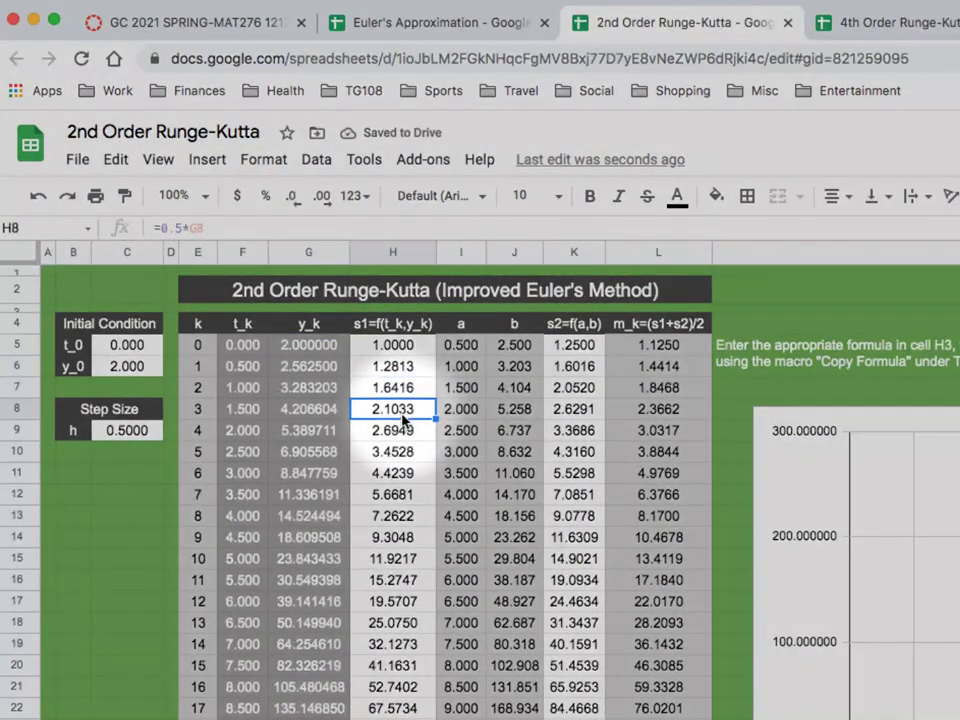
pyautogui.click(572, 388)
pyautogui.click(565, 490)
pyautogui.click(572, 430)
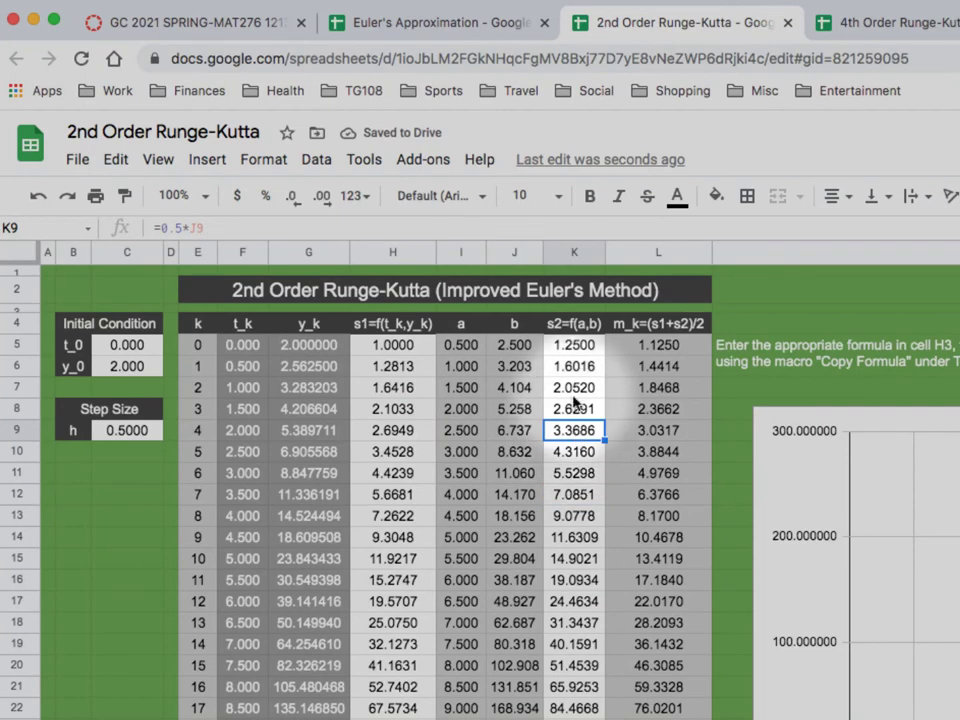
pyautogui.moveTo(204, 228); pyautogui.dragTo(154, 228)
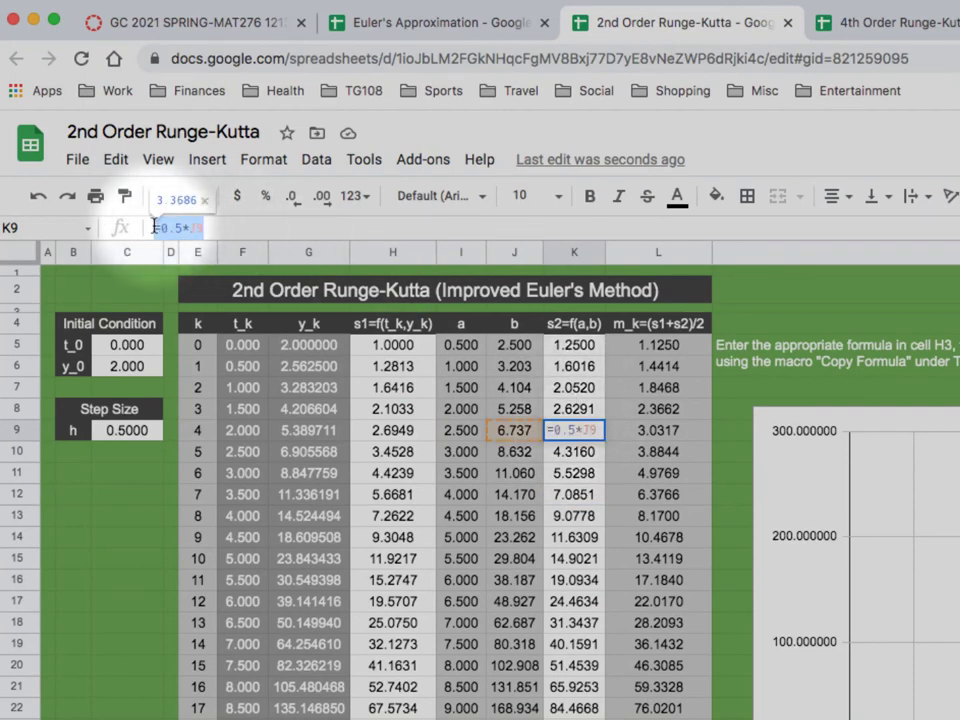
pyautogui.click(415, 474)
pyautogui.click(572, 537)
pyautogui.click(585, 603)
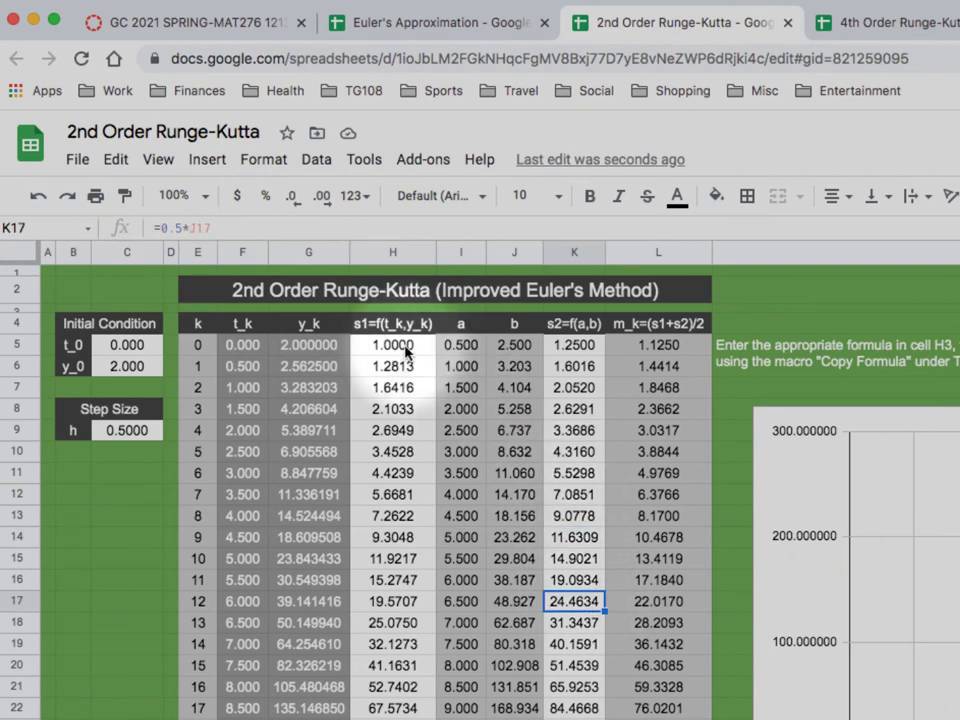
# - Run the Copy Formula macro from cell H5 to fill columns H and K, and check the rows further down
pyautogui.click(408, 350)
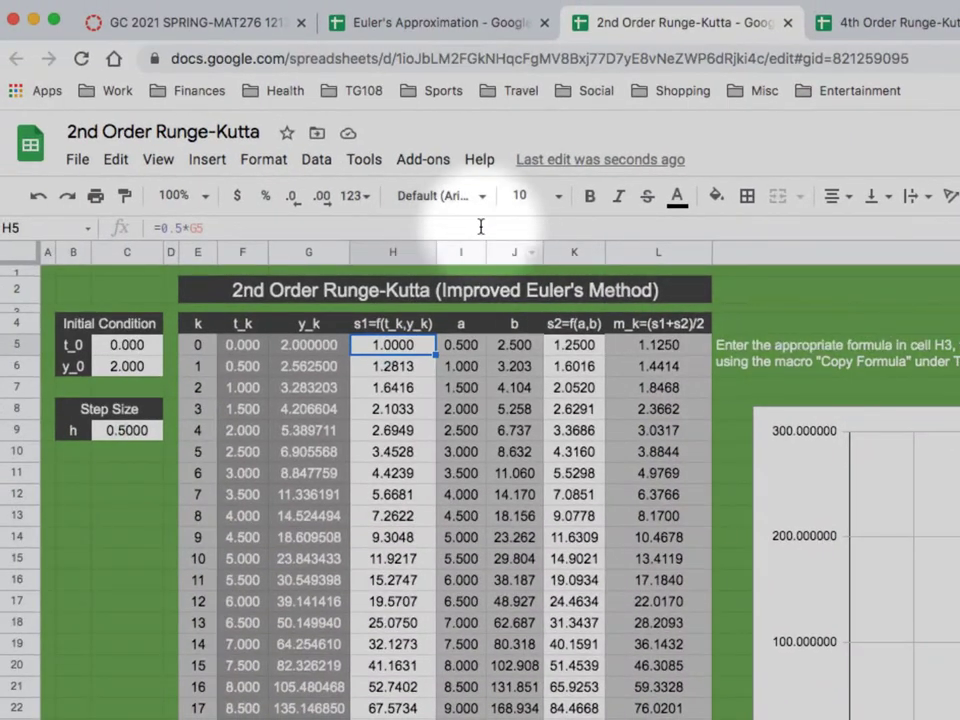
pyautogui.click(368, 163)
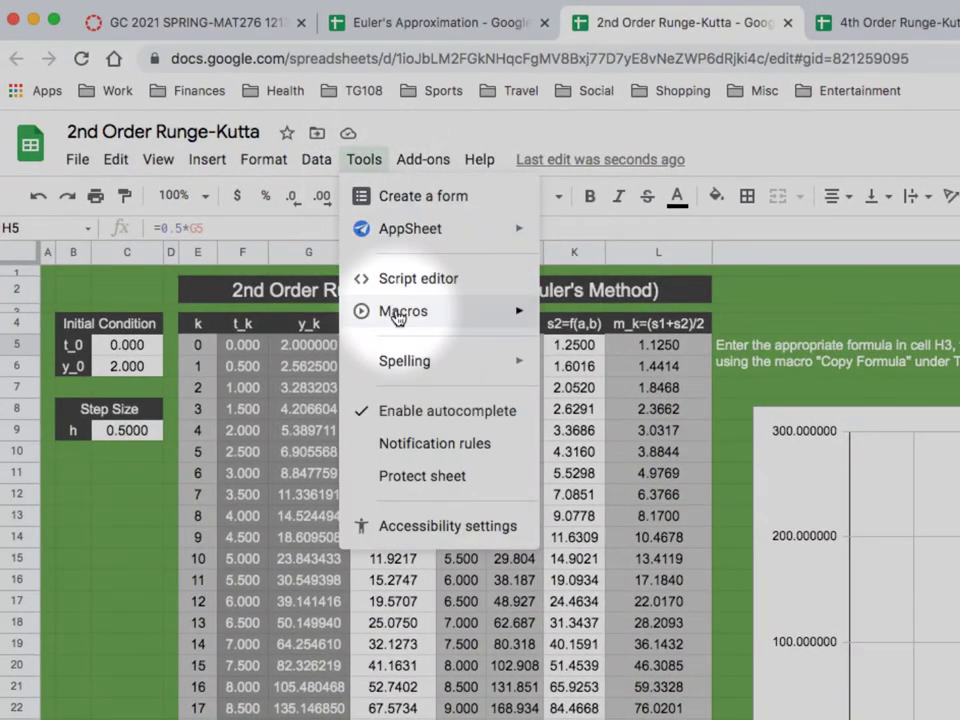
pyautogui.moveTo(437, 314)
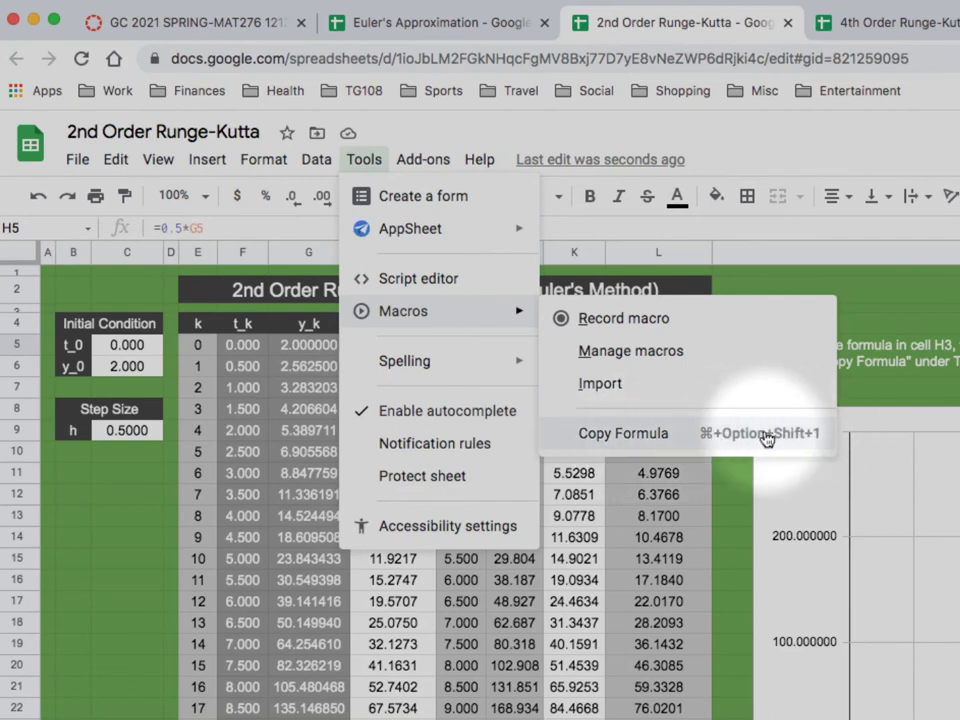
pyautogui.click(620, 434)
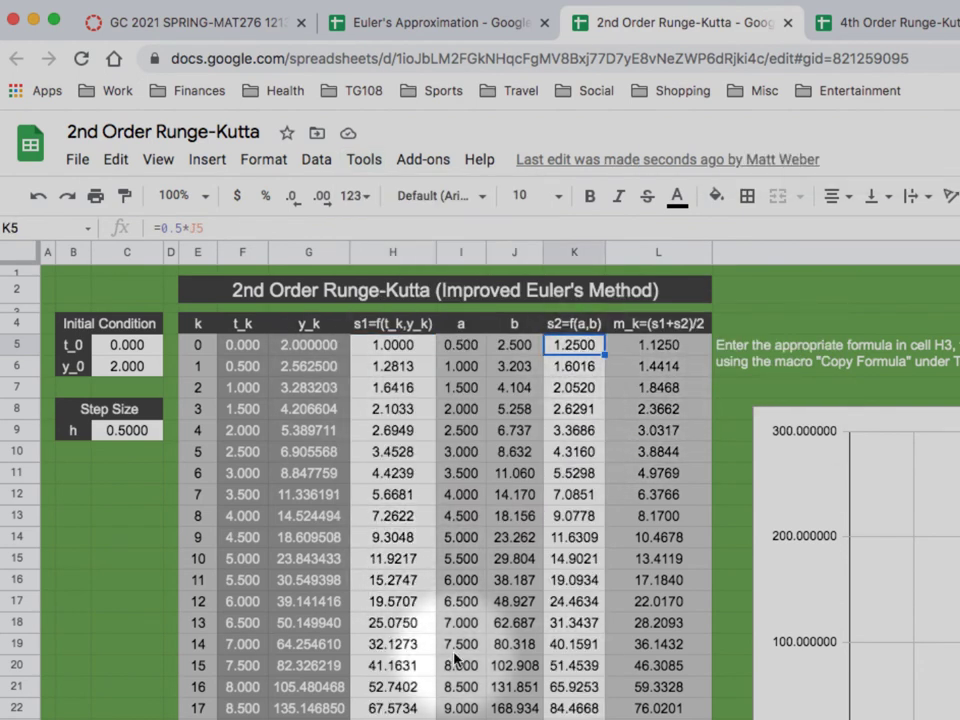
pyautogui.scroll(-1, 456, 655)
pyautogui.scroll(-20, 456, 657)
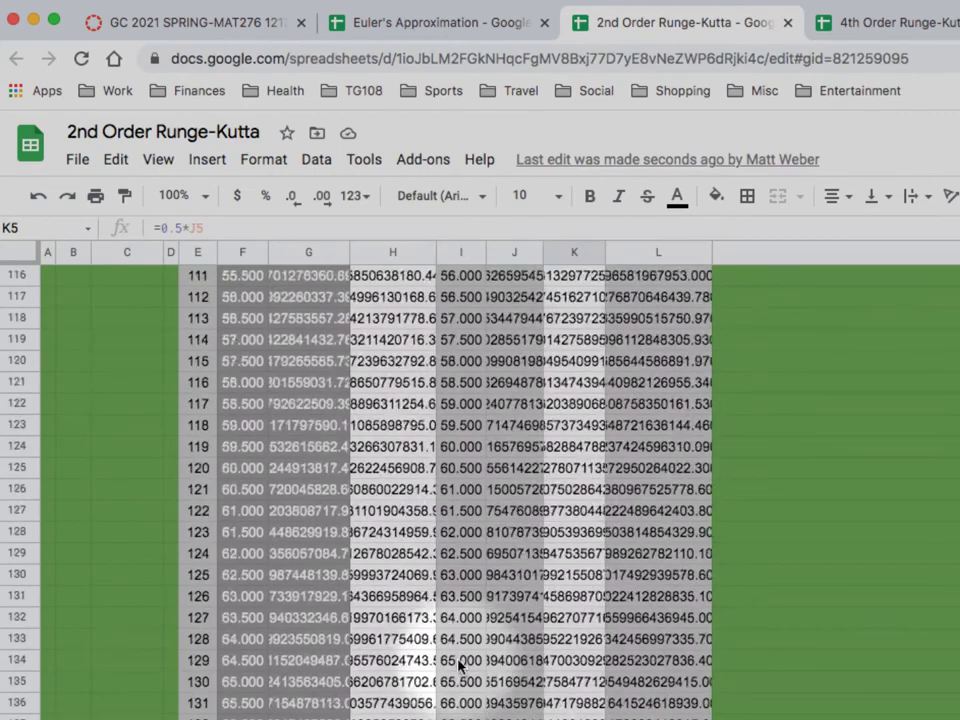
# - Set the step size h of the 2nd Order Runge-Kutta spreadsheet to 0.2, as the comparison exercise in the notes requires
pyautogui.scroll(-20, 460, 665)
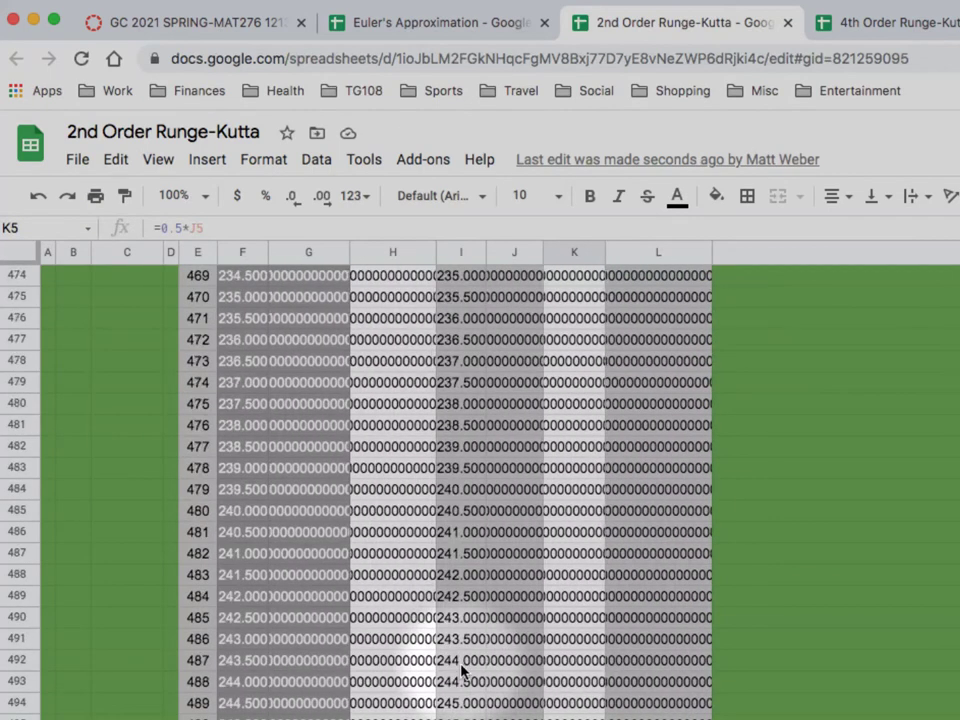
pyautogui.scroll(20, 462, 670)
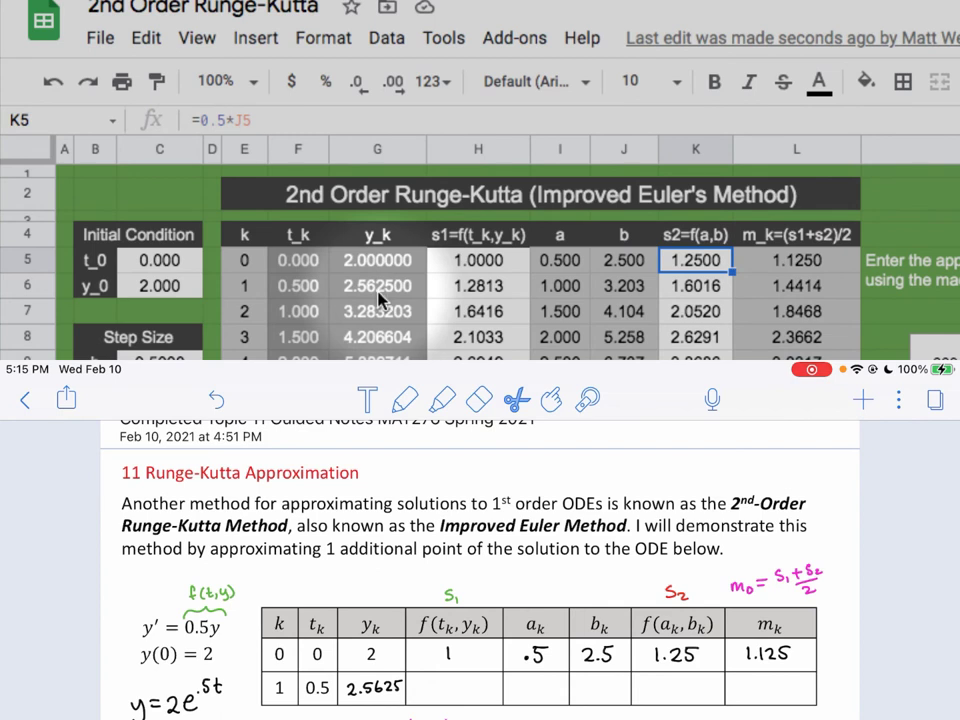
pyautogui.scroll(-10, 480, 400)
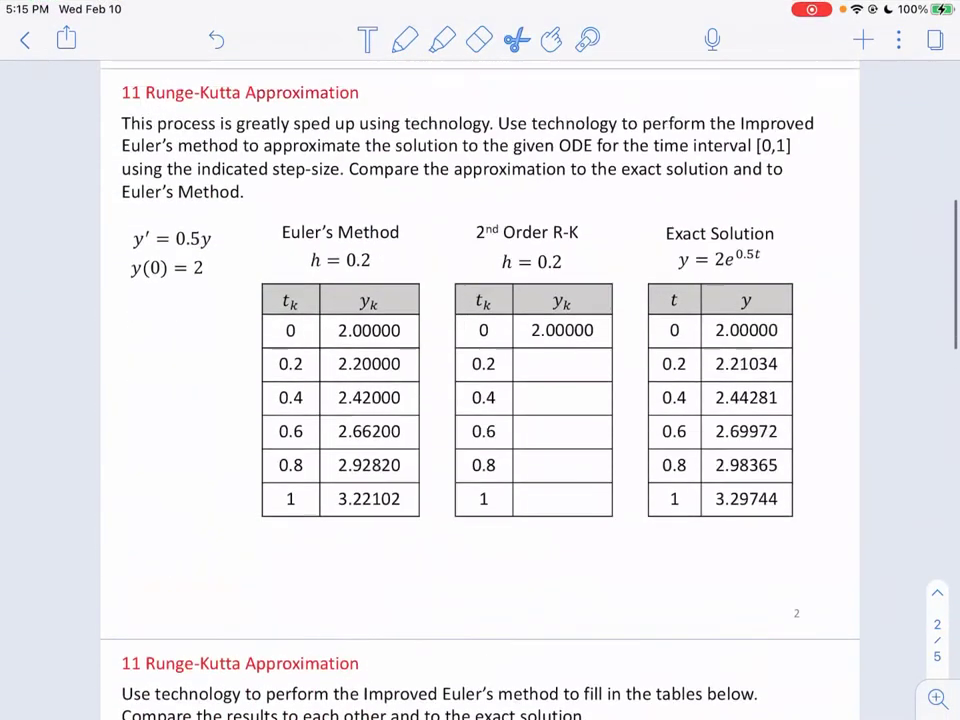
pyautogui.scroll(1, 480, 400)
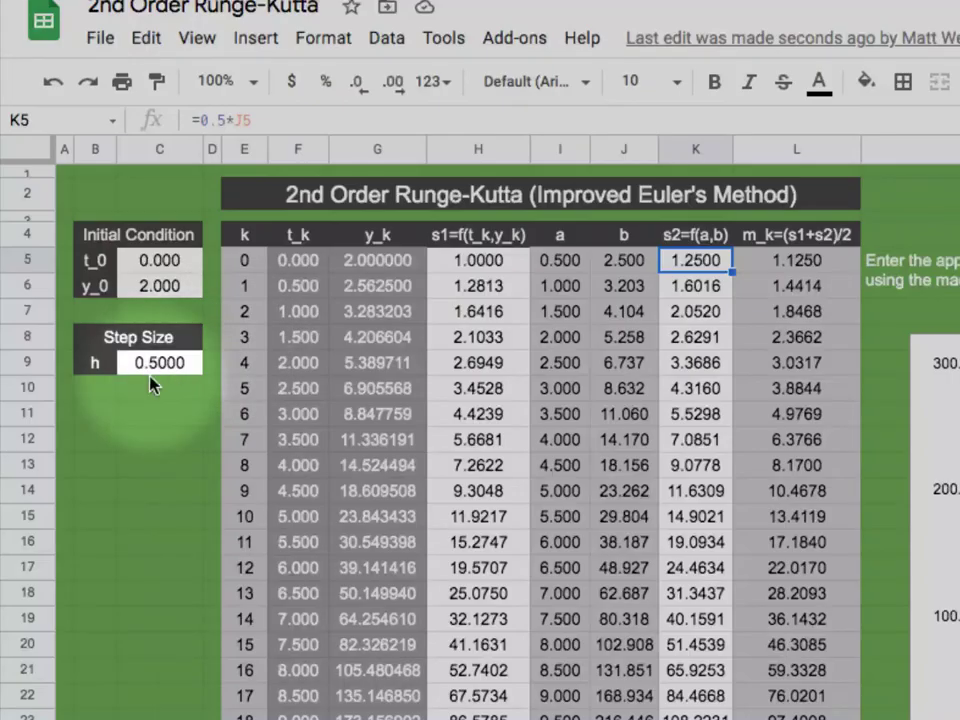
pyautogui.click(152, 365)
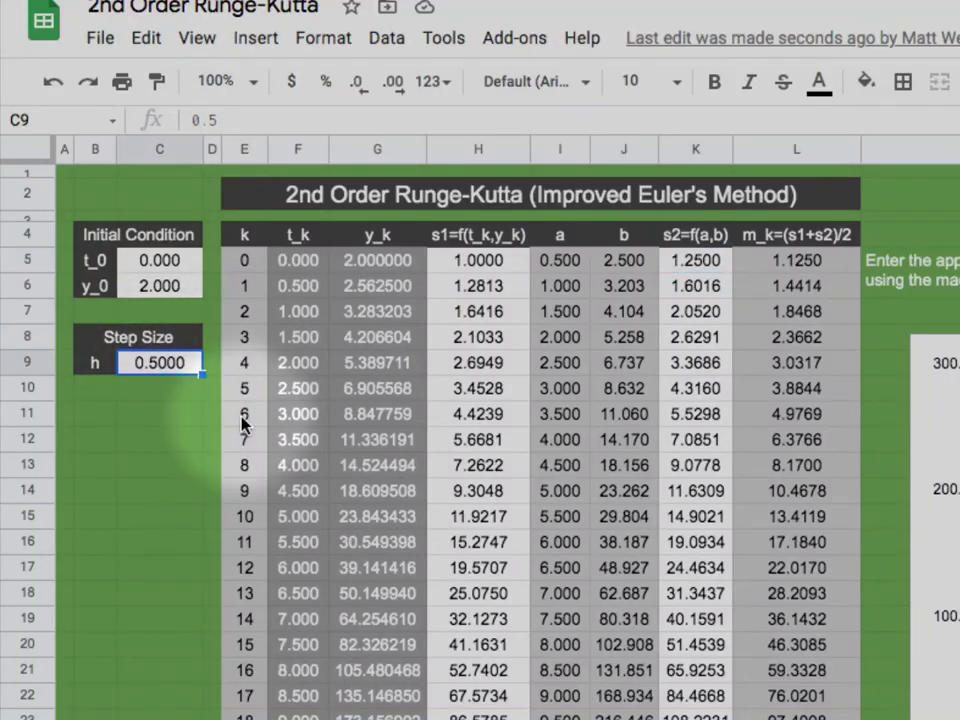
pyautogui.write('0.2')
pyautogui.press('Return')
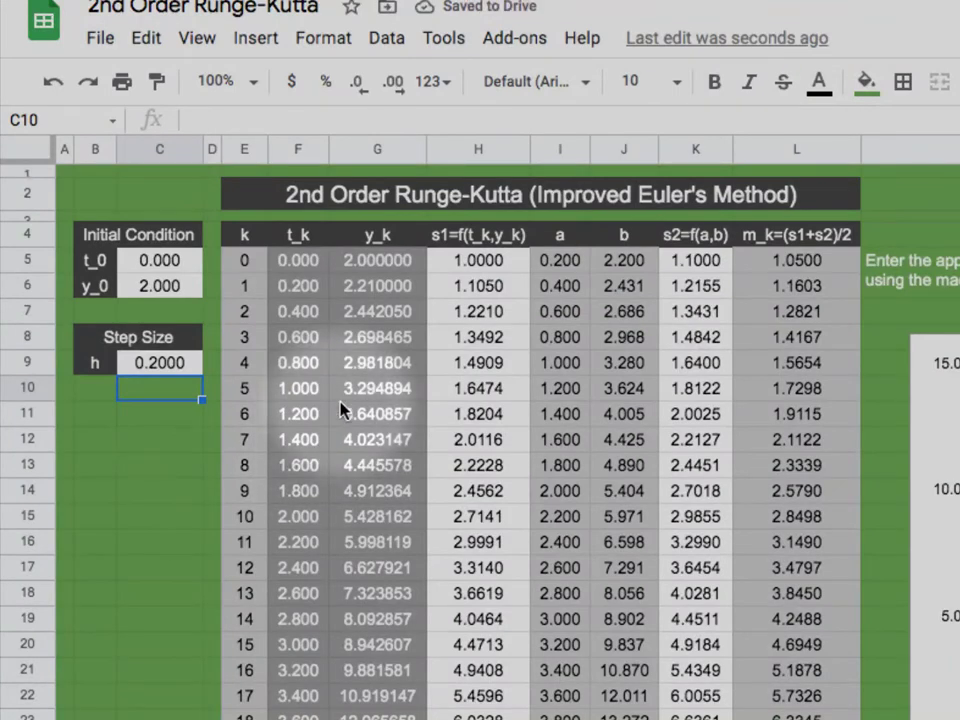
# - Inspect the slope formulas in several cells of the s1 column H and the s2 column K
pyautogui.click(466, 266)
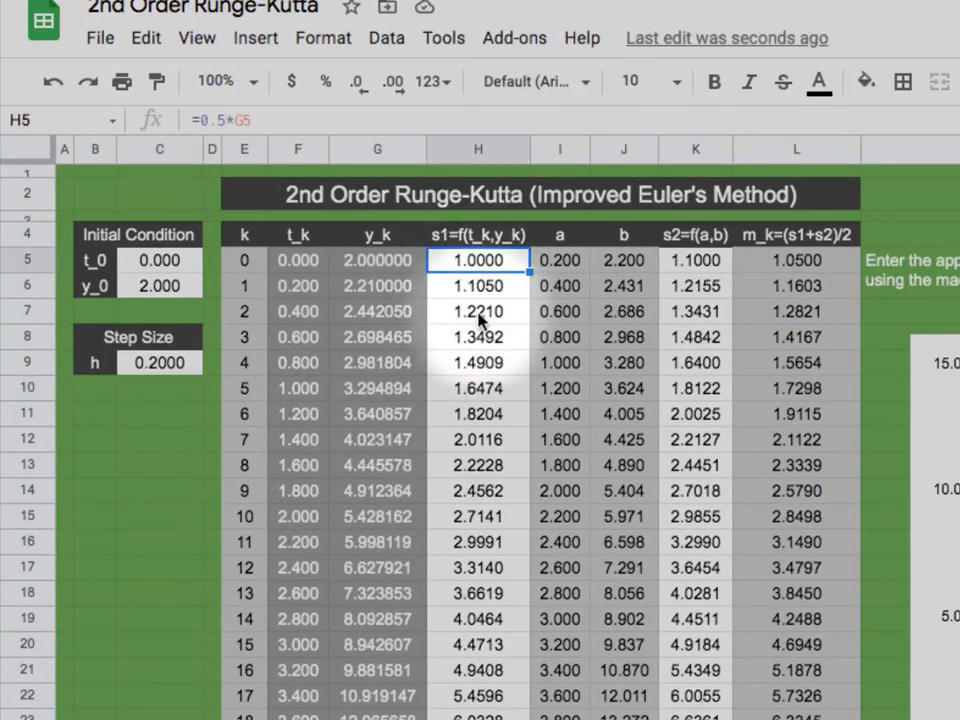
pyautogui.click(481, 318)
pyautogui.click(702, 366)
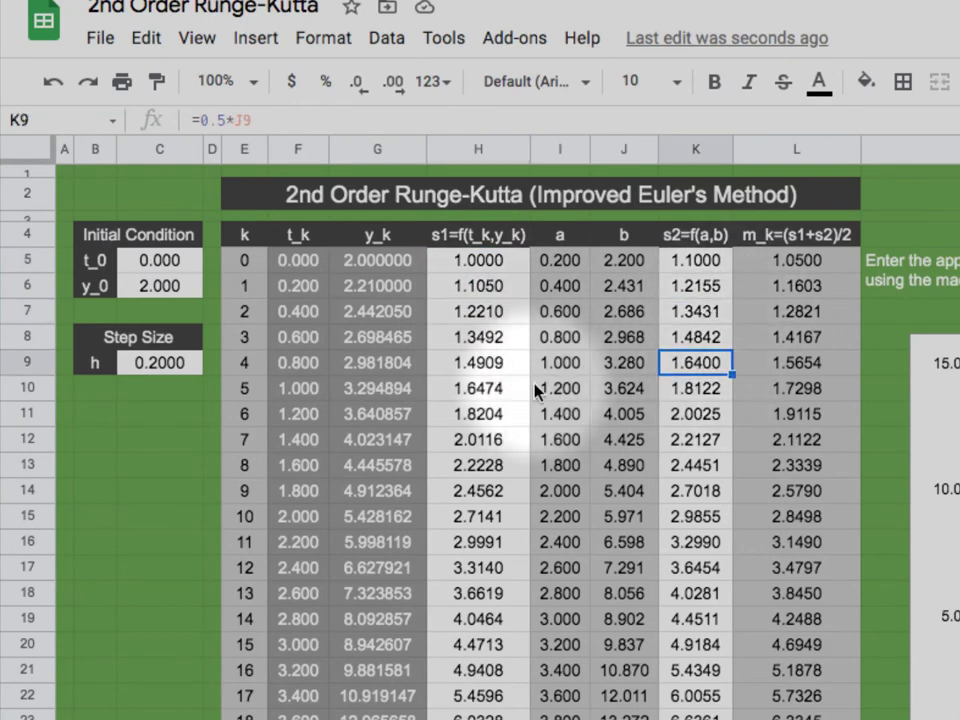
pyautogui.click(490, 388)
pyautogui.click(483, 292)
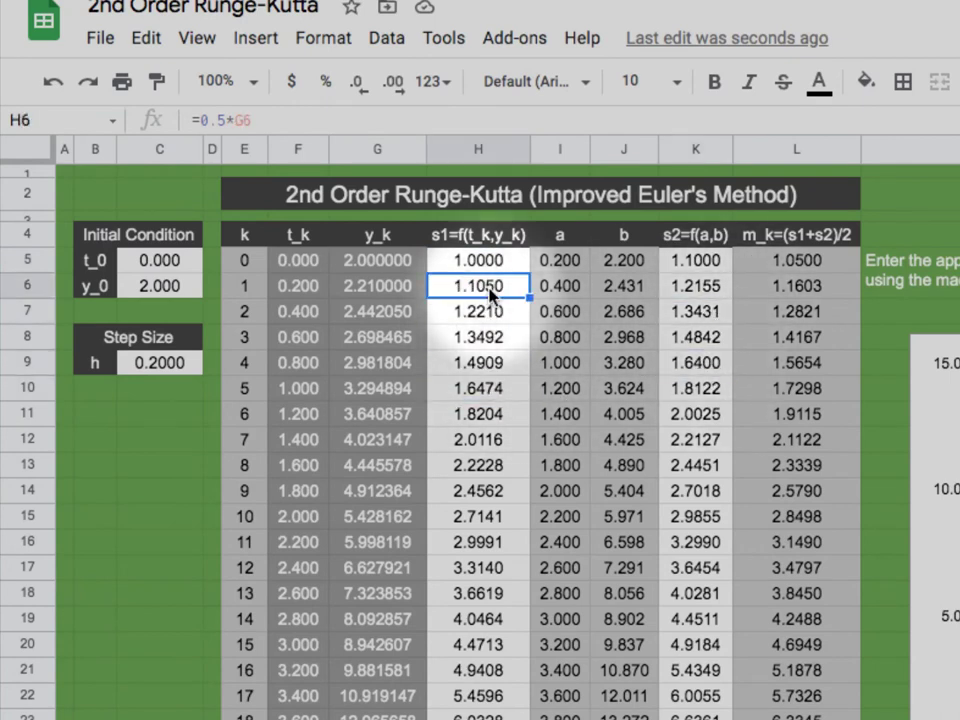
pyautogui.click(478, 263)
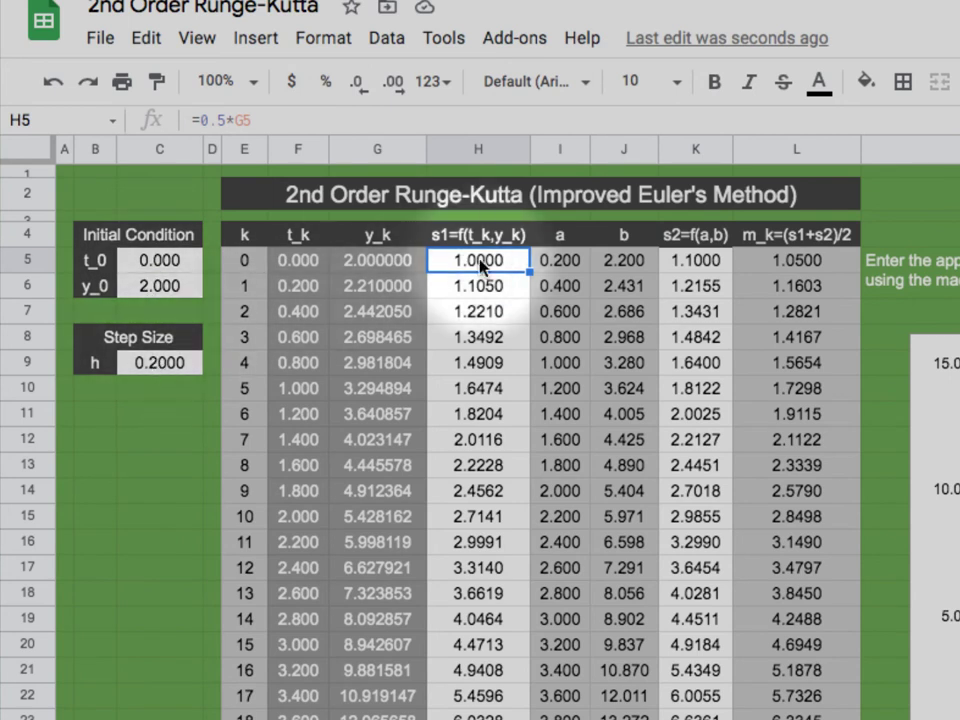
# - Highlight the first rows of the t_k and y_k columns to review the approximated points
pyautogui.moveTo(313, 261); pyautogui.dragTo(358, 556)
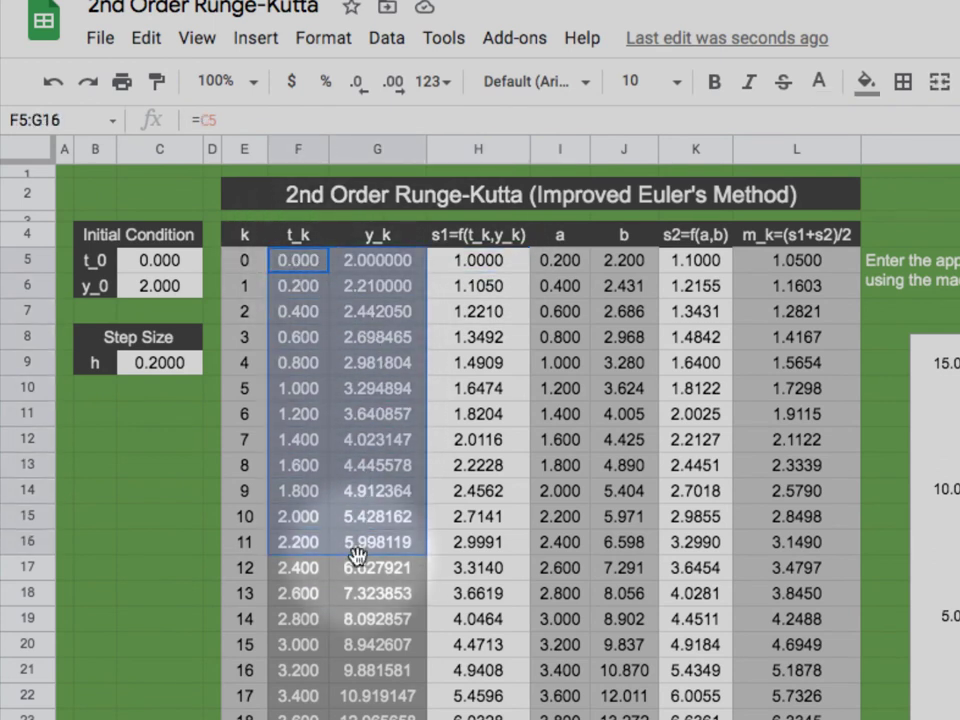
pyautogui.moveTo(446, 260); pyautogui.dragTo(560, 545)
pyautogui.moveTo(312, 262); pyautogui.dragTo(370, 402)
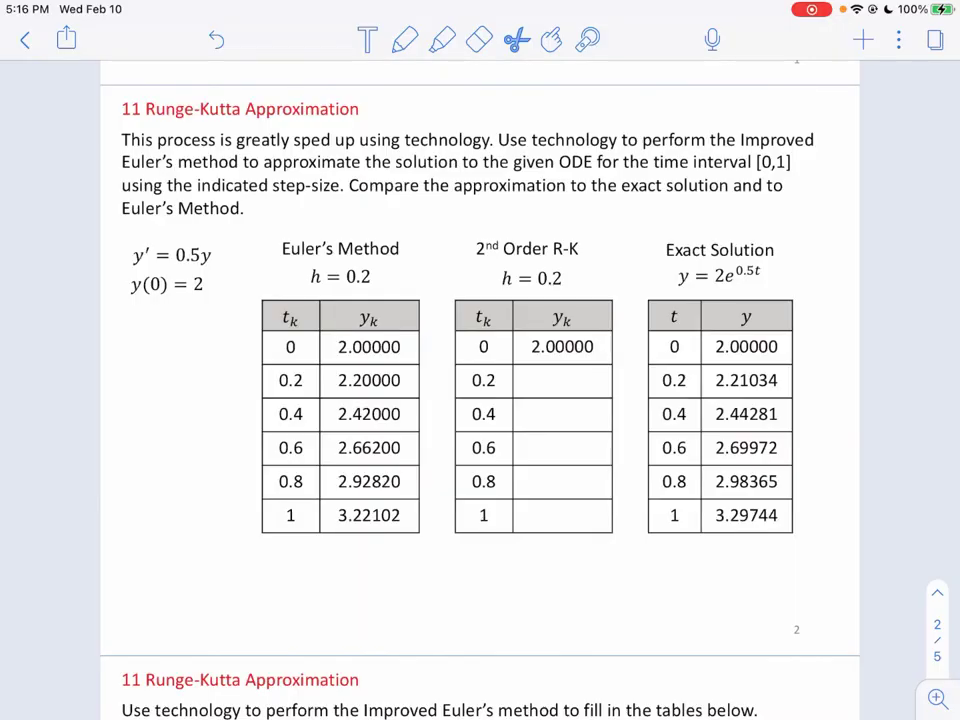
# - Handwrite 2.21000 as y_k for t_k = 0.2 in the 2nd Order R-K table of the notes
pyautogui.scroll(2, 480, 400)
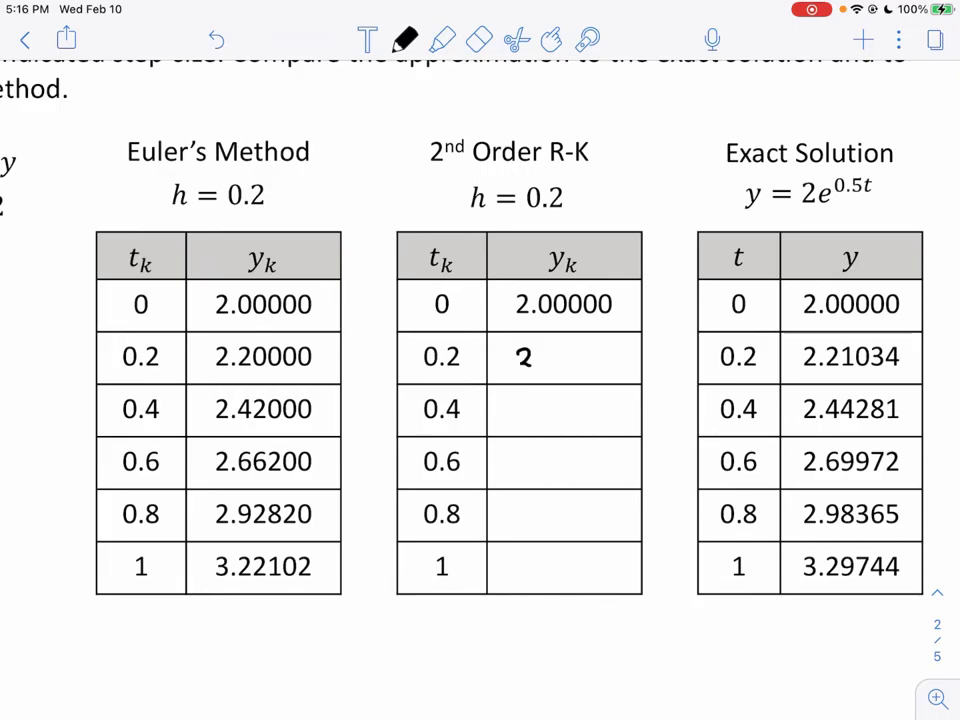
pyautogui.click(534, 364)
pyautogui.moveTo(541, 350); pyautogui.dragTo(556, 366)
pyautogui.moveTo(561, 348)
pyautogui.mouseDown()
pyautogui.moveTo(569, 366)
pyautogui.moveTo(580, 347)
pyautogui.moveTo(613, 347)
pyautogui.mouseUp()
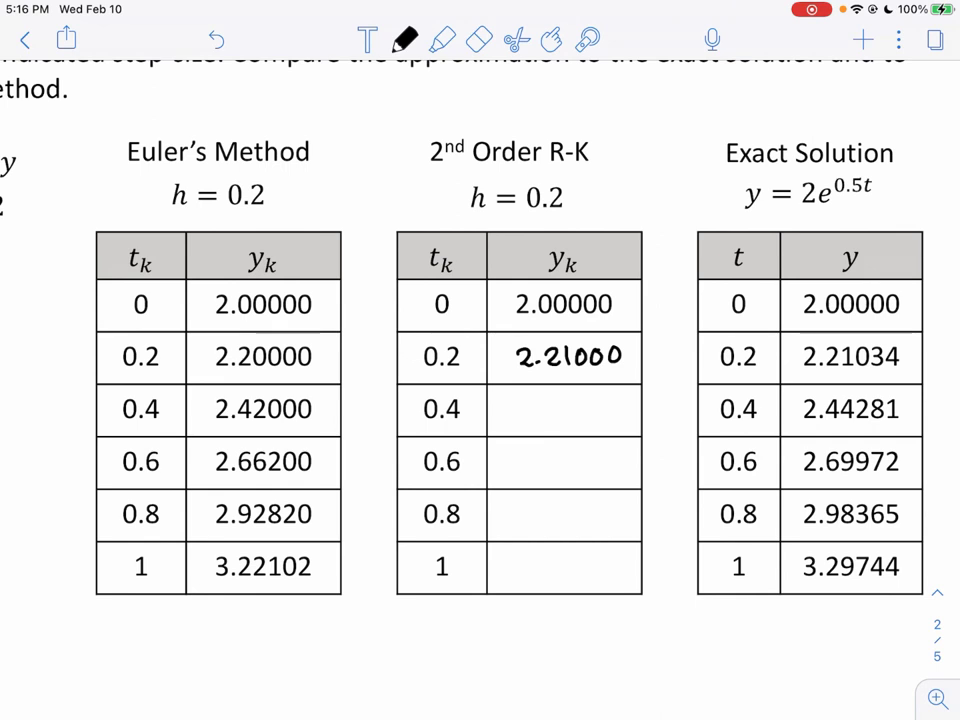
# - Handwrite 2.44205 as y_k for t_k = 0.4 in the 2nd Order R-K table
pyautogui.moveTo(513, 403)
pyautogui.mouseDown()
pyautogui.moveTo(526, 415)
pyautogui.moveTo(556, 409)
pyautogui.mouseUp()
pyautogui.click(530, 414)
pyautogui.click(565, 397)
pyautogui.moveTo(552, 398)
pyautogui.mouseDown()
pyautogui.moveTo(552, 417)
pyautogui.moveTo(575, 407)
pyautogui.mouseUp()
pyautogui.moveTo(572, 393)
pyautogui.mouseDown()
pyautogui.moveTo(572, 417)
pyautogui.moveTo(595, 418)
pyautogui.moveTo(603, 400)
pyautogui.moveTo(613, 417)
pyautogui.moveTo(625, 399)
pyautogui.mouseUp()
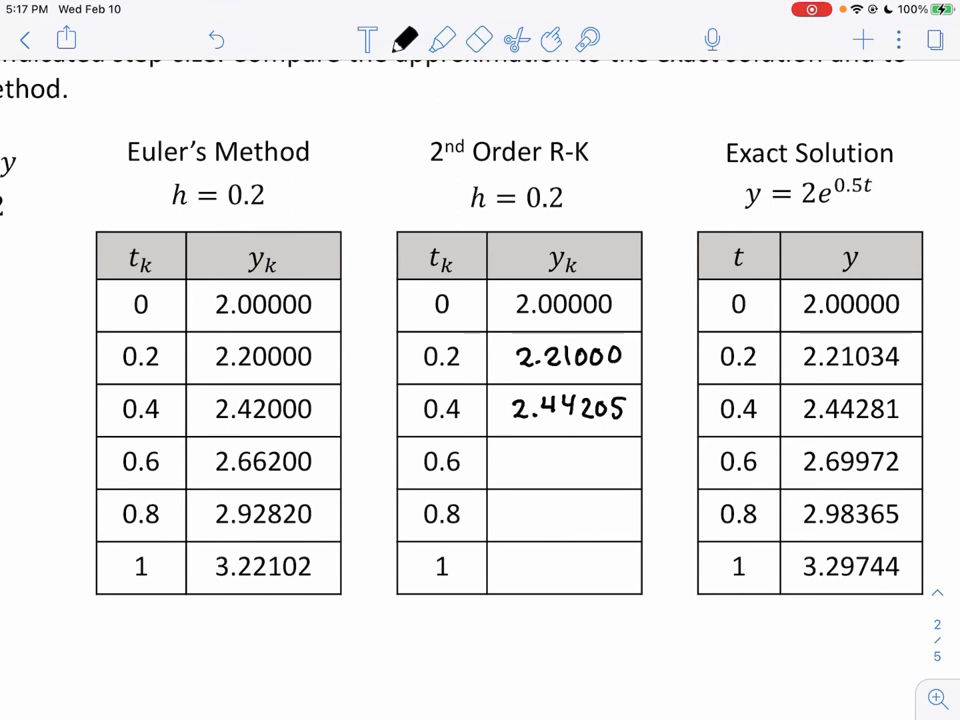
# - Handwrite the digits 2.6984 in the y_k cell for t_k = 0.6 of the 2nd Order R-K table
pyautogui.moveTo(514, 456)
pyautogui.mouseDown()
pyautogui.moveTo(528, 471)
pyautogui.moveTo(546, 463)
pyautogui.moveTo(566, 473)
pyautogui.mouseUp()
pyautogui.click(535, 469)
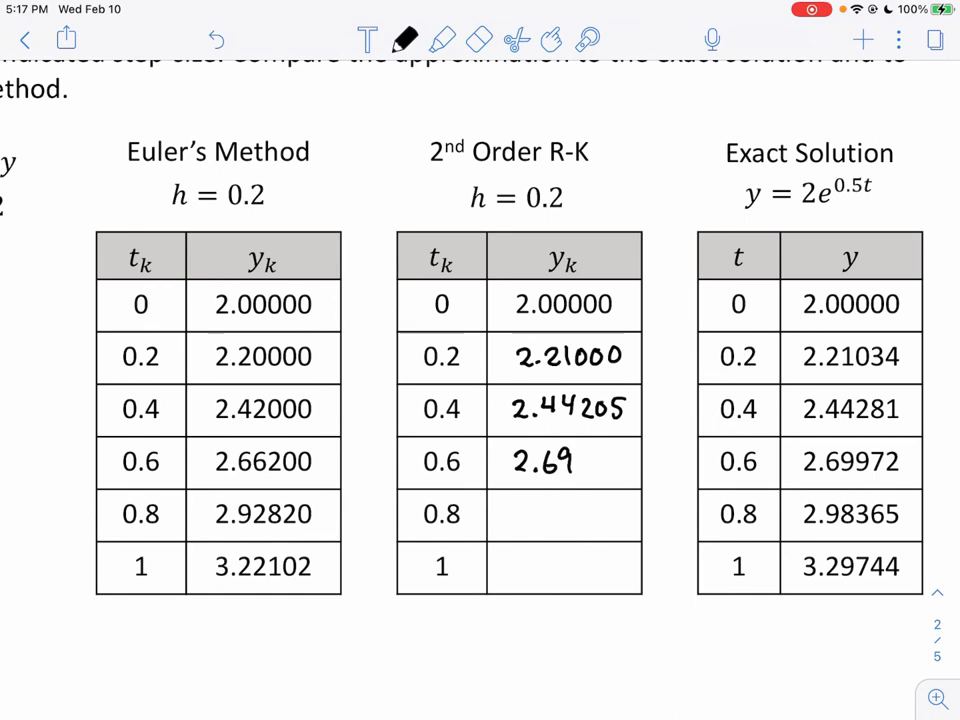
pyautogui.moveTo(590, 453)
pyautogui.mouseDown()
pyautogui.moveTo(607, 463)
pyautogui.moveTo(602, 472)
pyautogui.mouseUp()
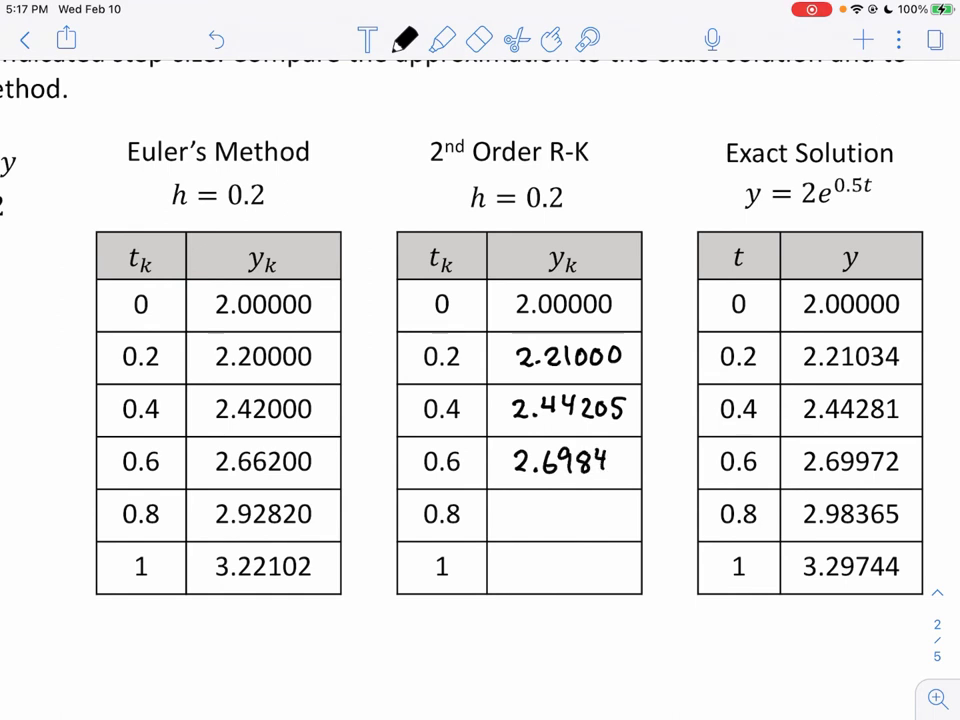
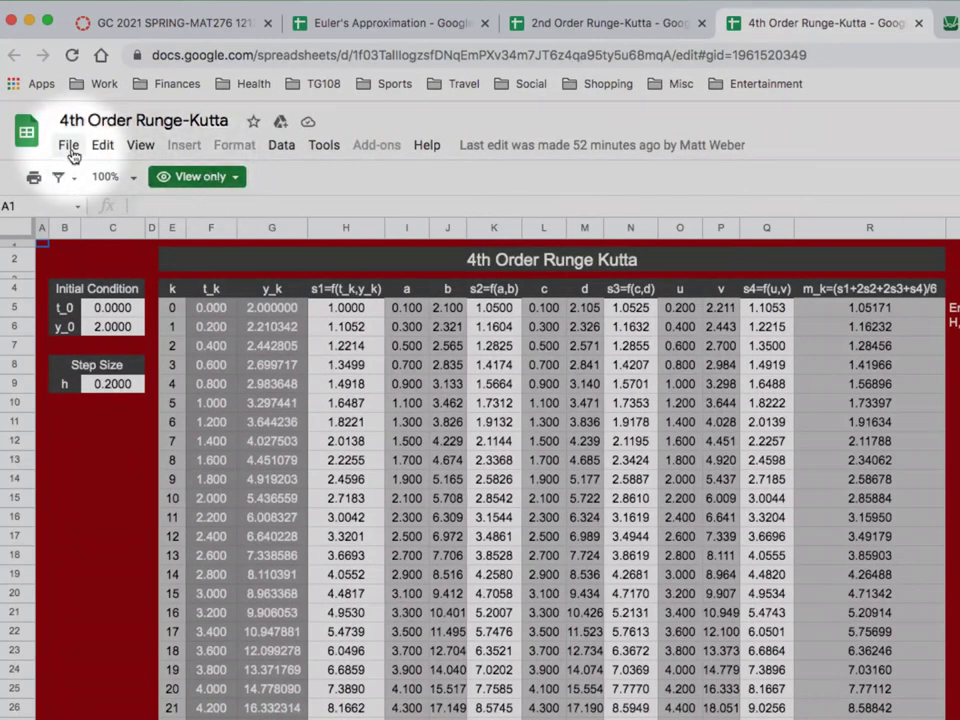
# - Look at the 4th Order Runge-Kutta spreadsheet's file commands, and check s1 cell H5 and the rows down to the sheet's end
pyautogui.click(68, 146)
pyautogui.click(338, 202)
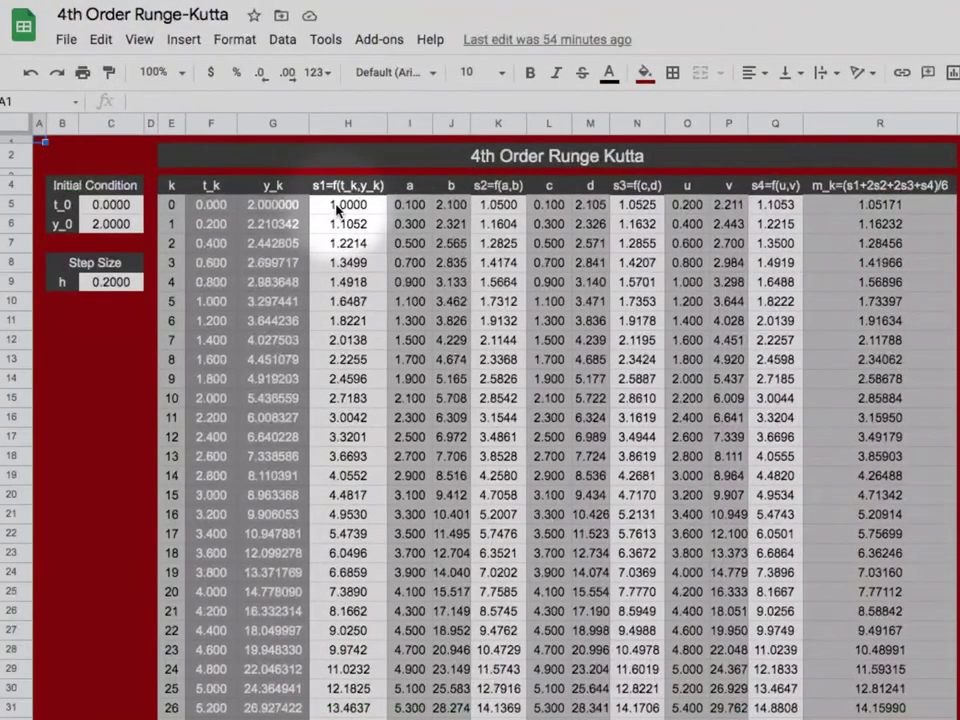
pyautogui.click(338, 205)
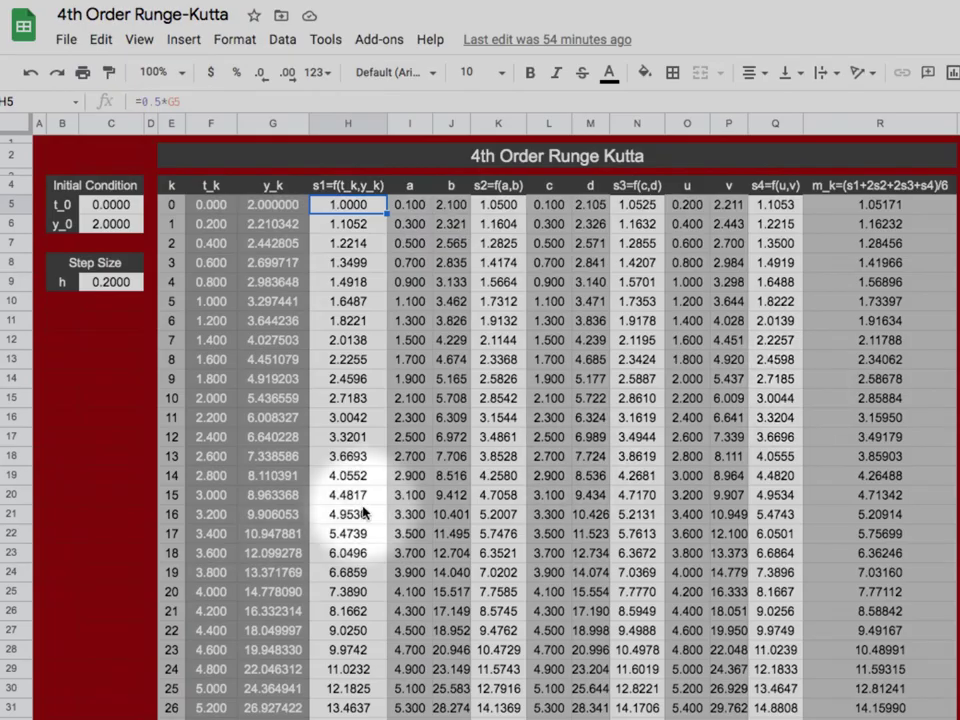
pyautogui.scroll(-20, 370, 512)
pyautogui.scroll(-20, 430, 526)
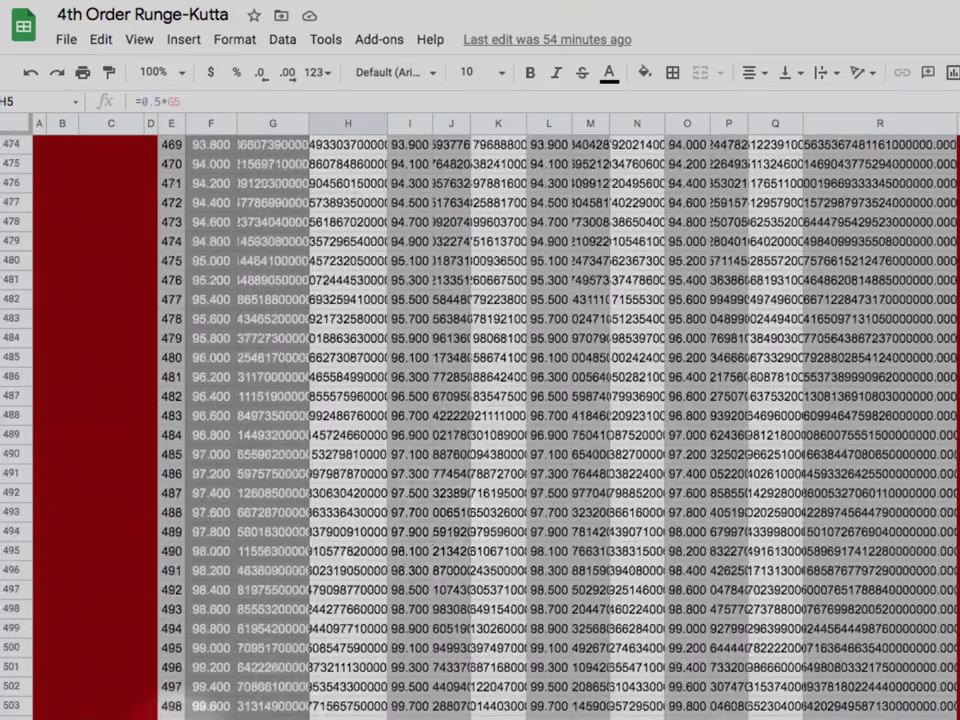
pyautogui.scroll(20, 636, 490)
pyautogui.scroll(20, 636, 490)
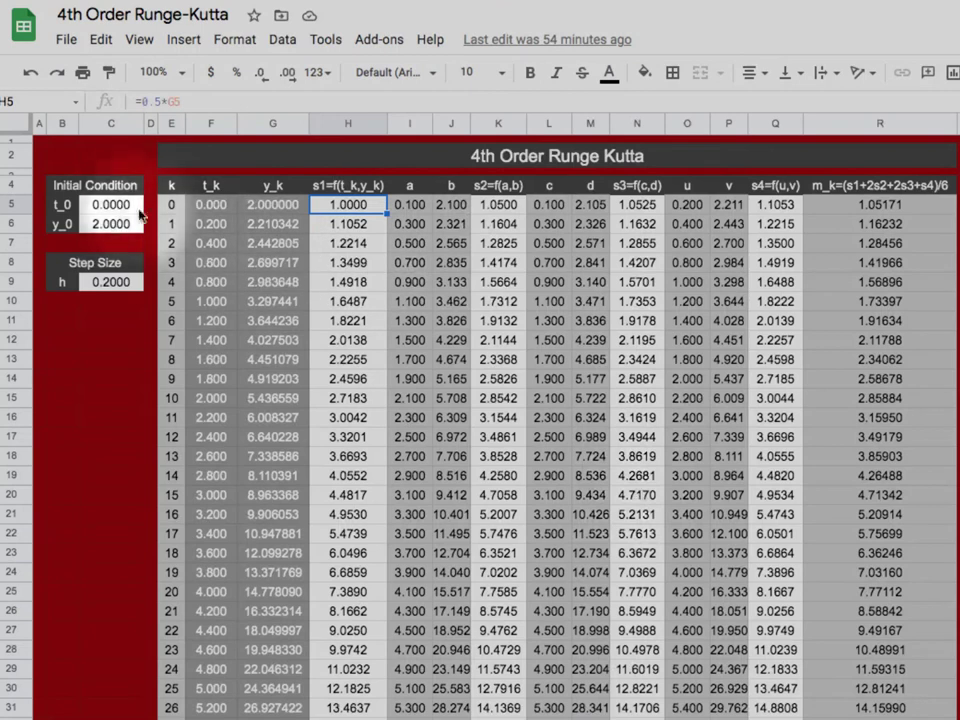
# - Check the initial condition cells t_0 and y_0 and the step size cell h in the 4th Order Runge-Kutta spreadsheet
pyautogui.click(121, 208)
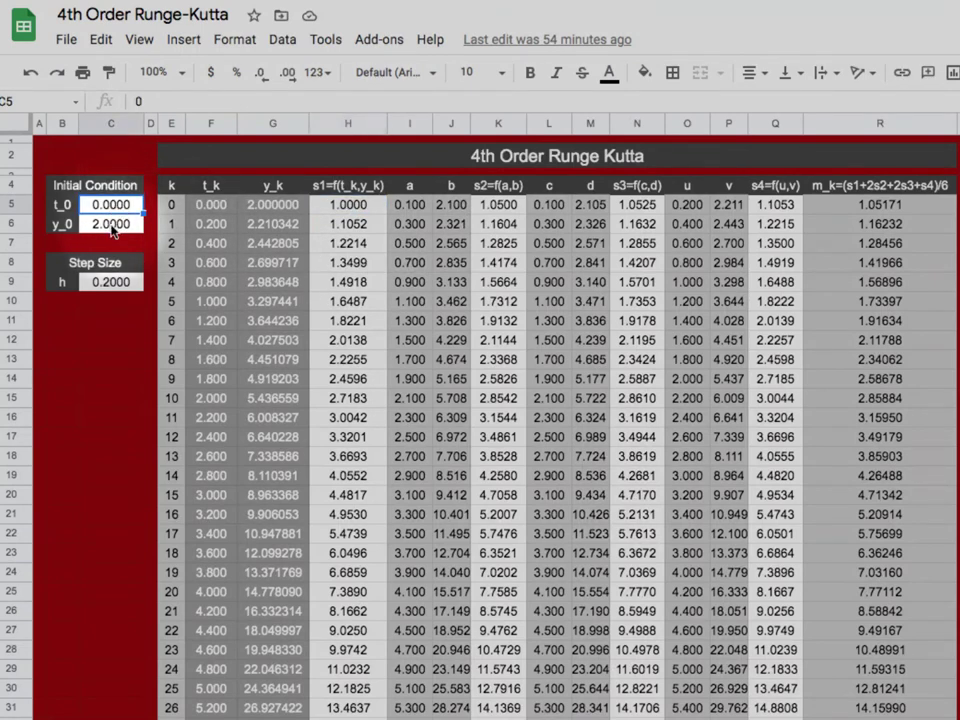
pyautogui.click(119, 228)
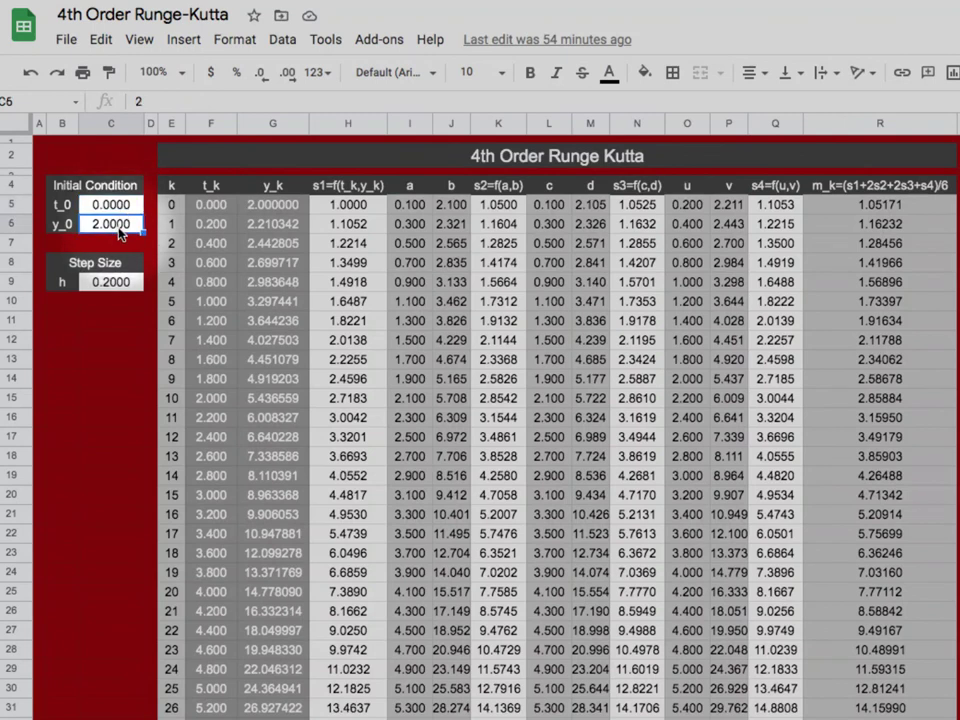
pyautogui.click(115, 281)
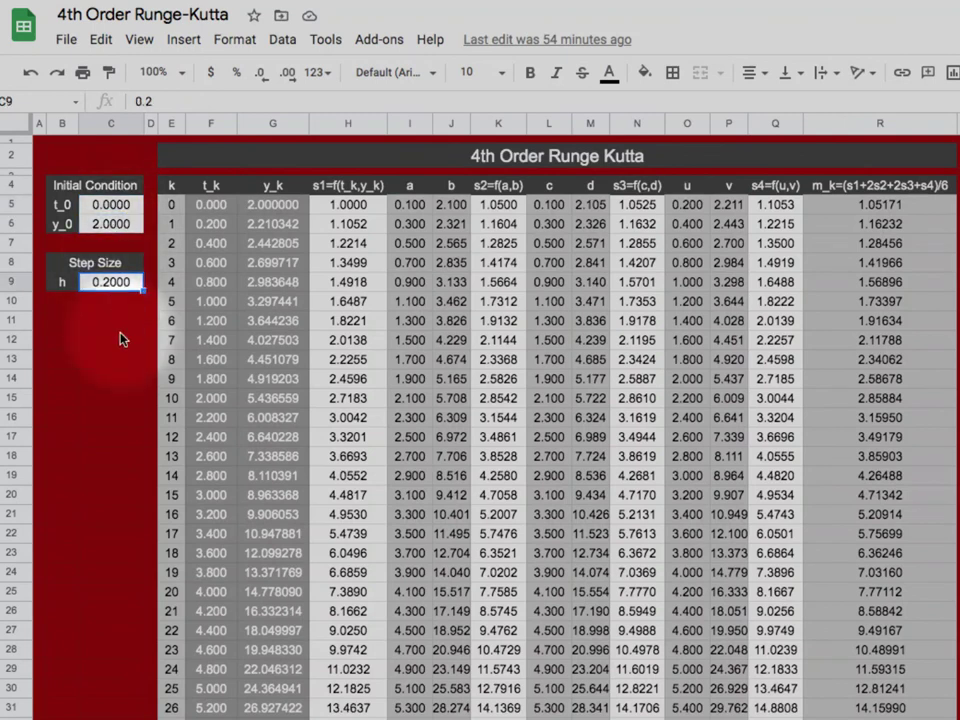
# - Examine the s1 formula in H5 and the first y_k cell G5 it references, and leave formula editing without changes
pyautogui.click(342, 208)
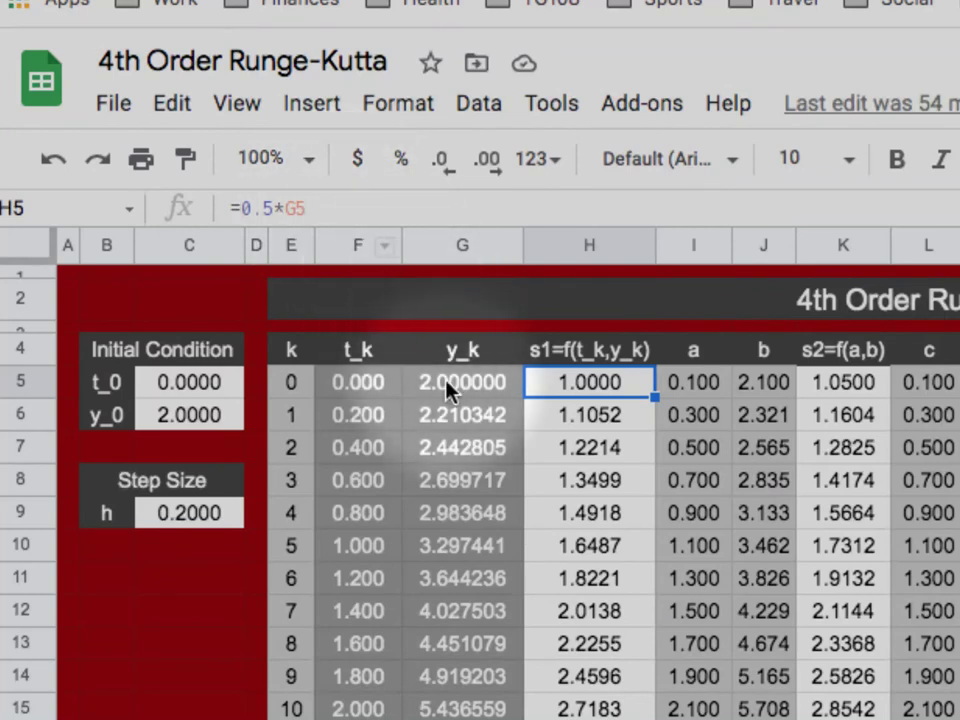
pyautogui.click(446, 385)
pyautogui.click(578, 385)
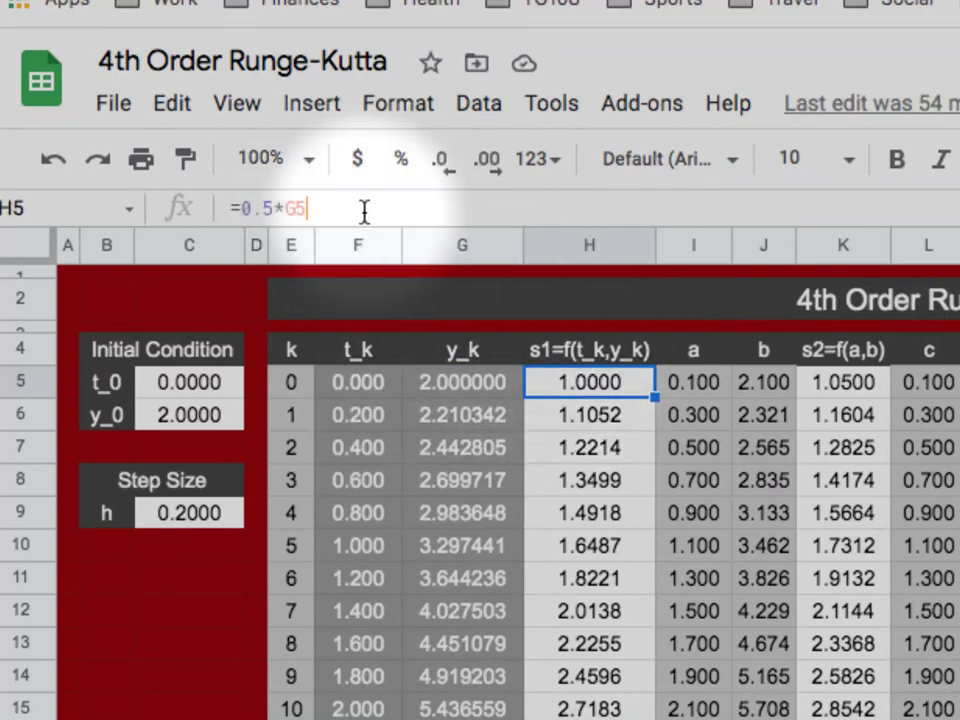
pyautogui.click(364, 210)
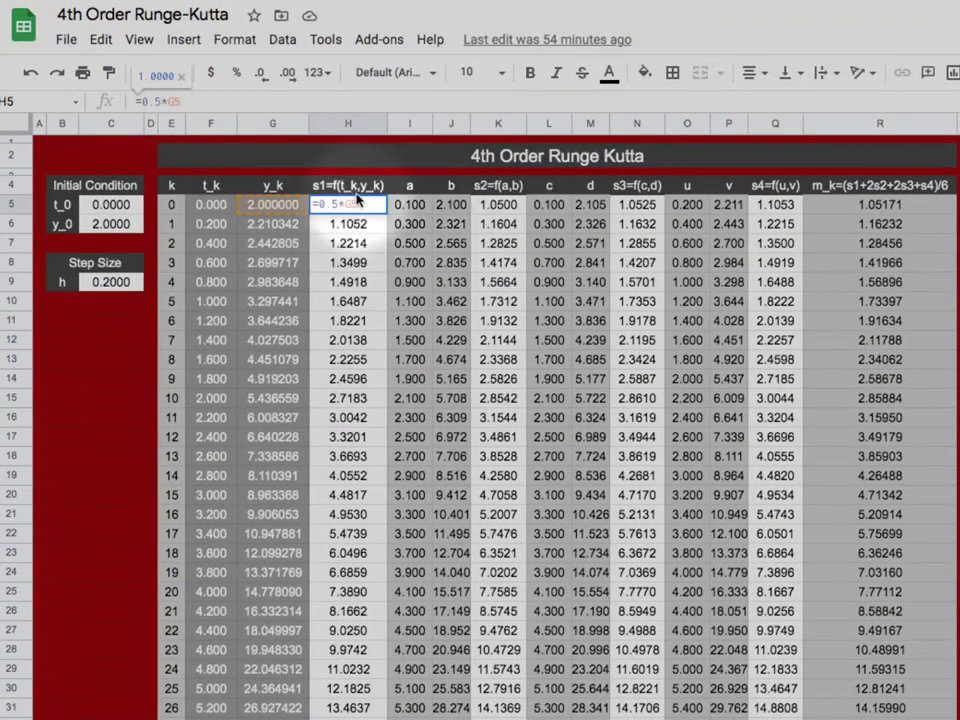
pyautogui.press('Escape')
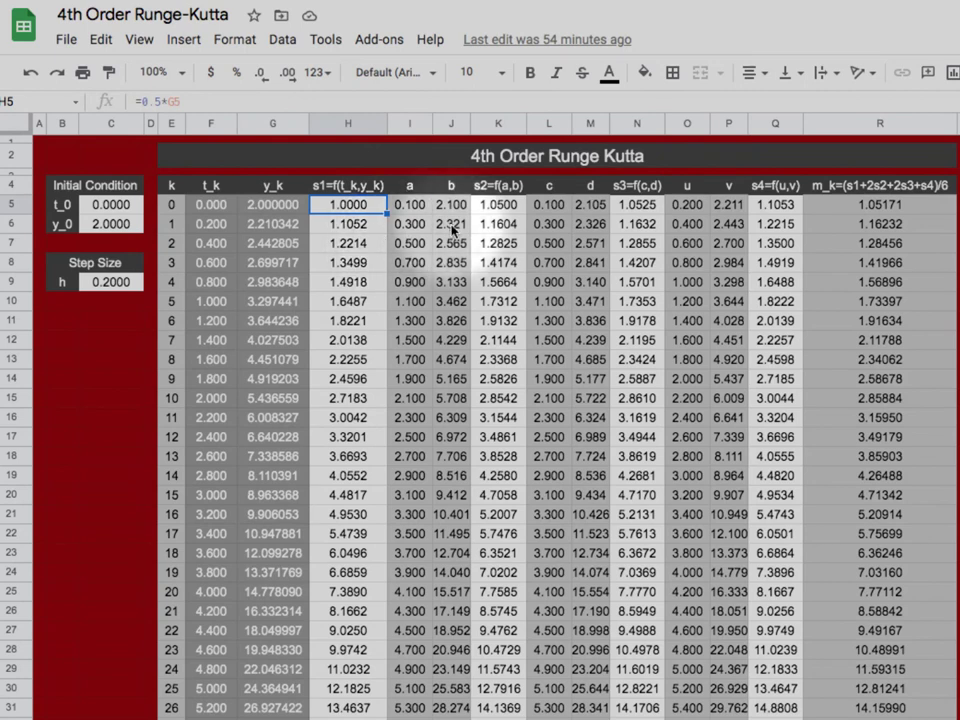
# - Inspect the slope formulas in several cells of the s2, s3, s4 and s1 columns
pyautogui.click(499, 204)
pyautogui.click(498, 262)
pyautogui.click(637, 224)
pyautogui.click(637, 320)
pyautogui.click(775, 243)
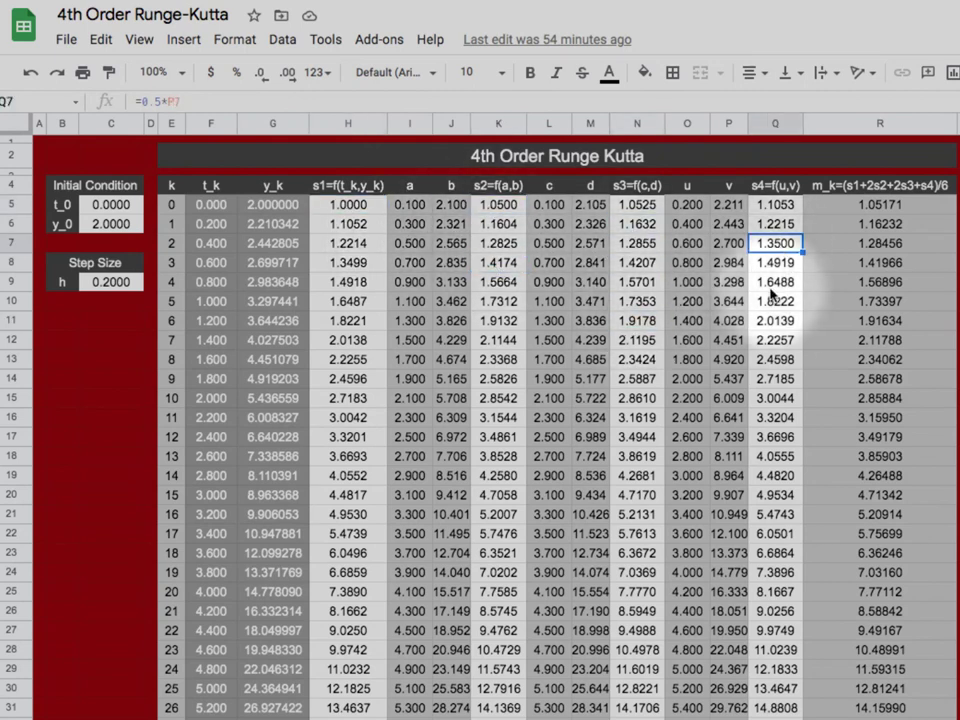
pyautogui.click(775, 301)
pyautogui.click(637, 243)
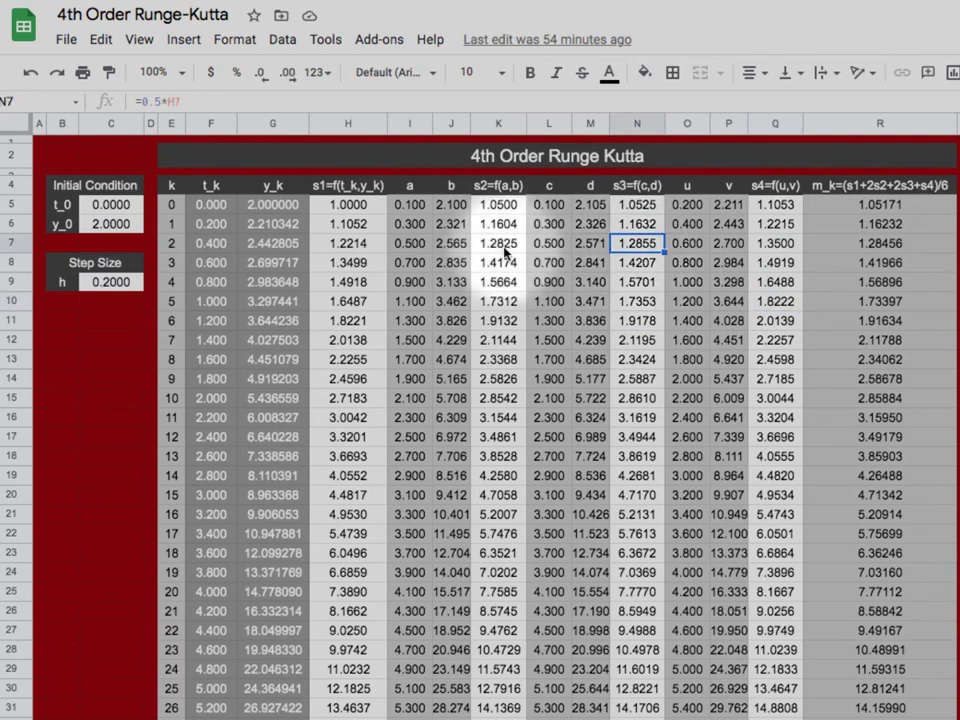
pyautogui.click(345, 262)
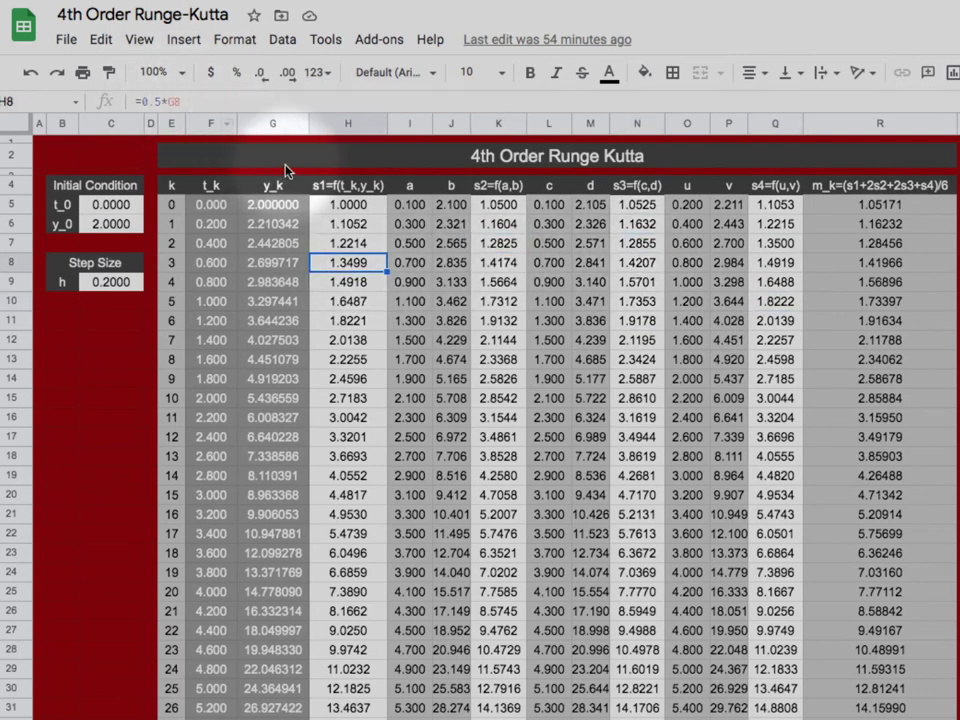
pyautogui.click(348, 204)
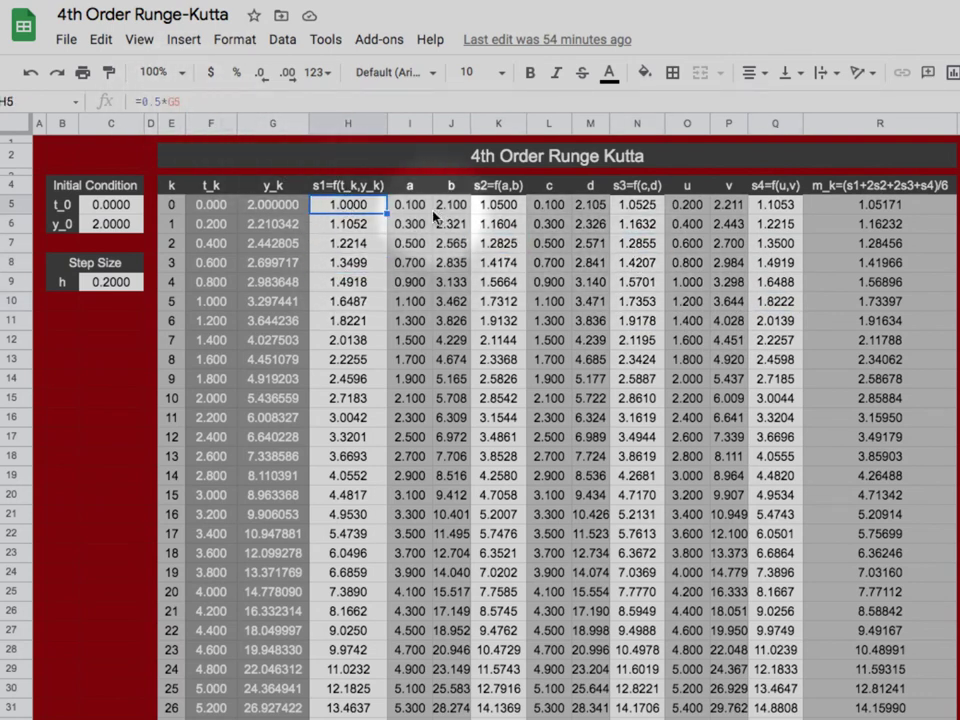
pyautogui.press('Down')
pyautogui.press('Down')
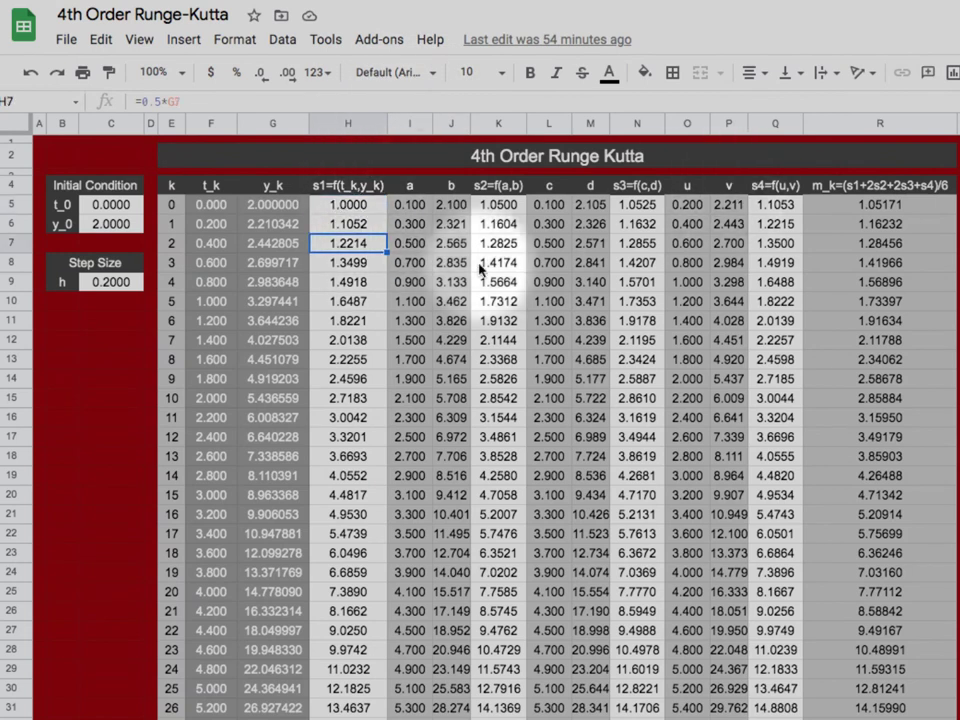
# - Run the Copy Formula macro to copy the s1 formula into the other slope cells, and check s1 cell H5
pyautogui.click(108, 321)
pyautogui.click(322, 40)
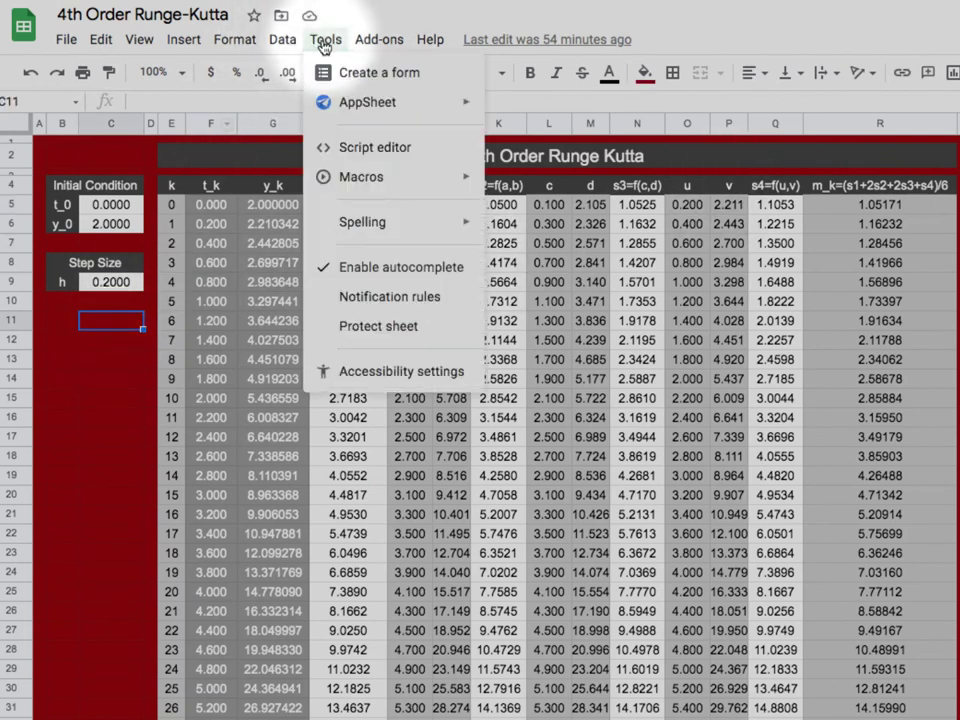
pyautogui.moveTo(362, 182)
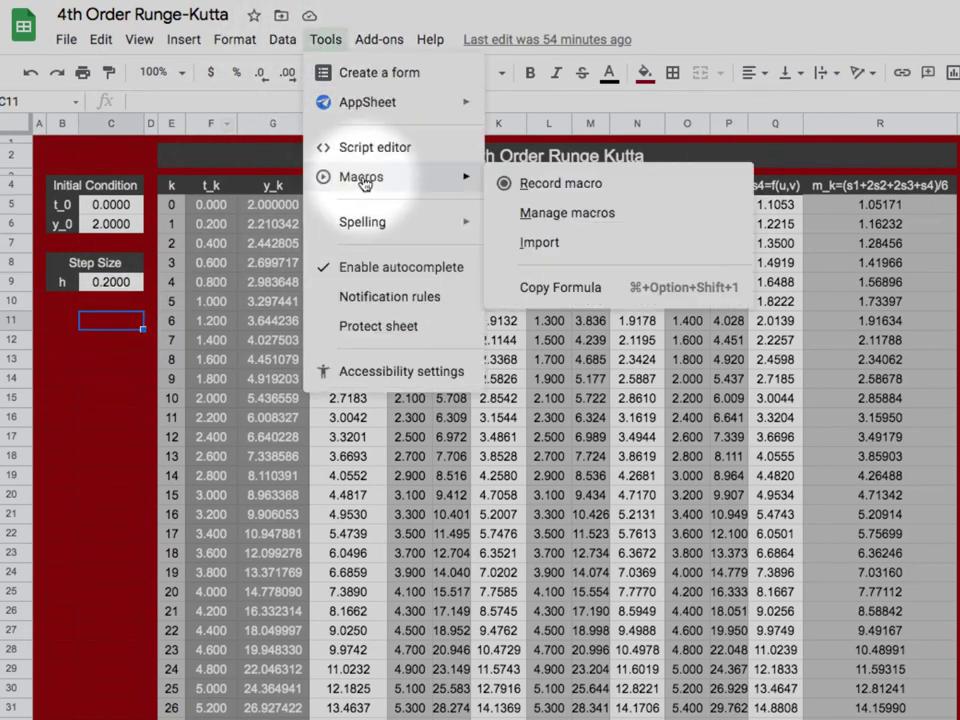
pyautogui.click(562, 288)
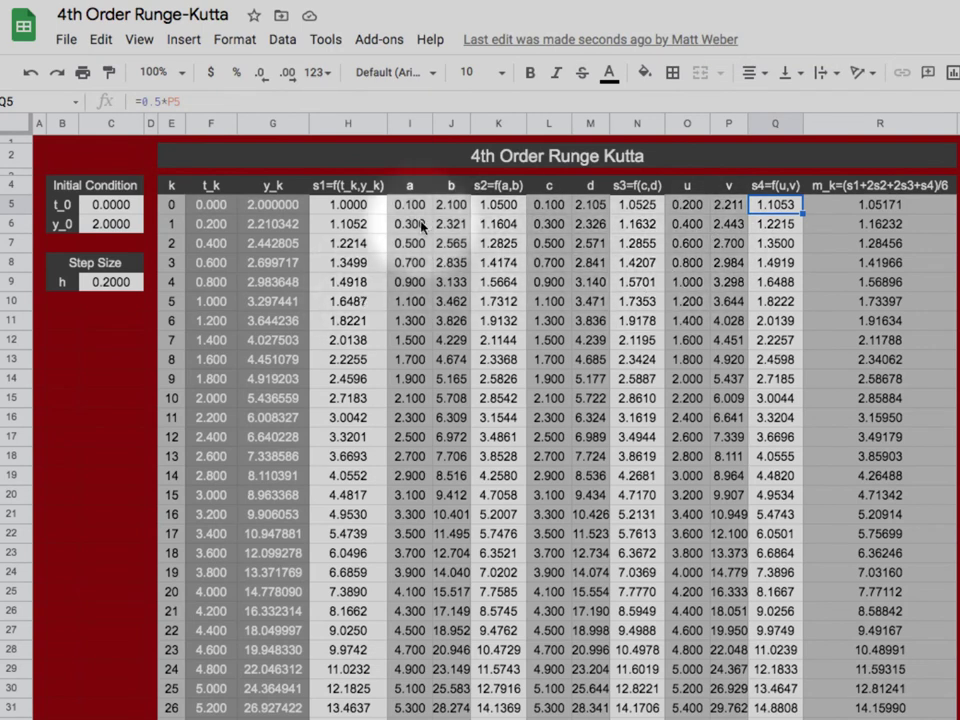
pyautogui.click(367, 209)
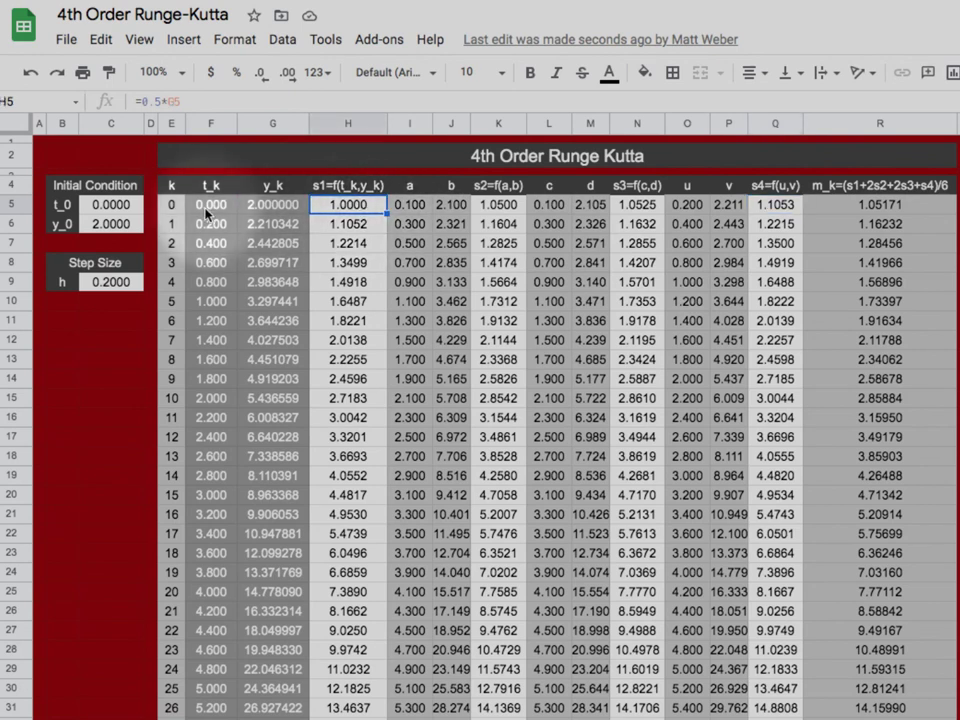
# - Select the t_k and y_k cells F5:G10 and handwrite 2.21034 and 2.44281 for t_k 0.2 and 0.4 in the notes' 4th Order R-K table
pyautogui.moveTo(207, 210); pyautogui.dragTo(273, 300)
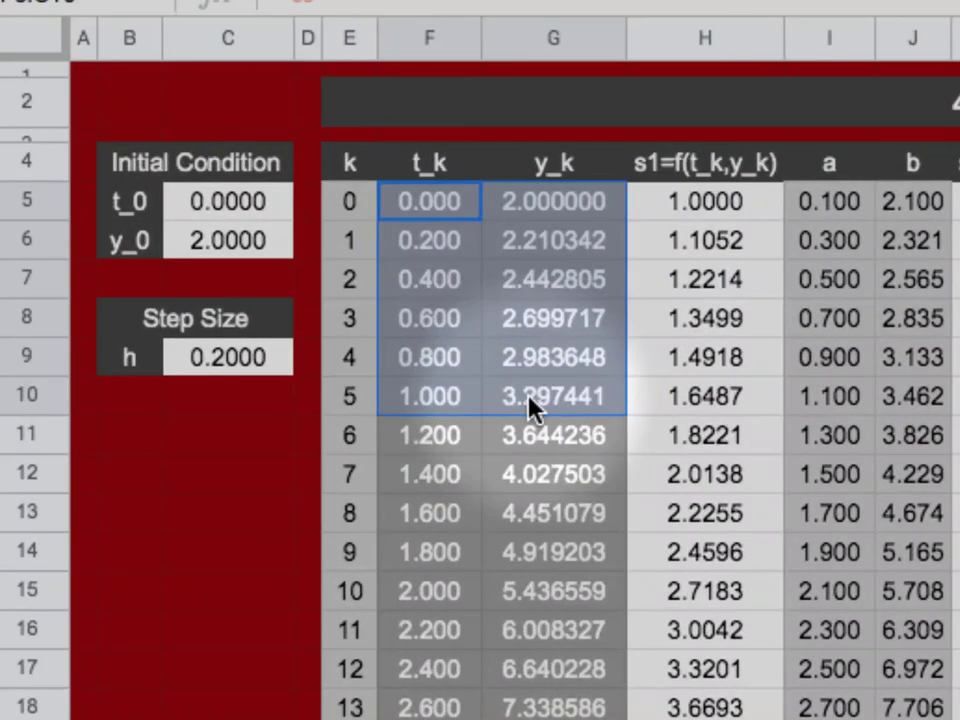
pyautogui.moveTo(530, 405); pyautogui.dragTo(531, 413)
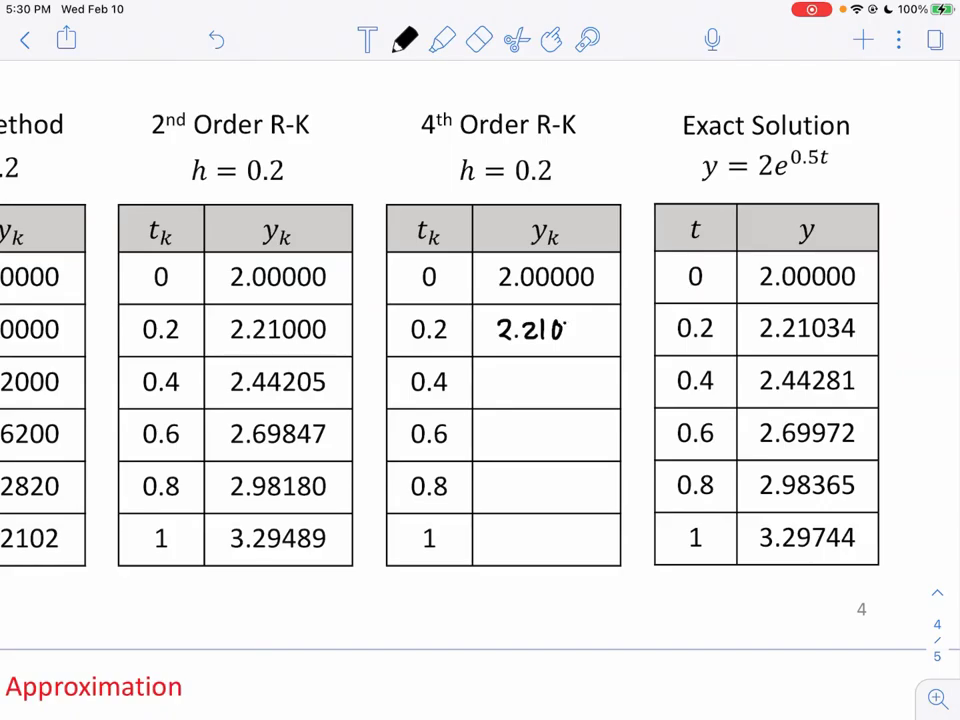
pyautogui.moveTo(562, 321)
pyautogui.mouseDown()
pyautogui.moveTo(564, 338)
pyautogui.moveTo(597, 329)
pyautogui.moveTo(598, 342)
pyautogui.mouseUp()
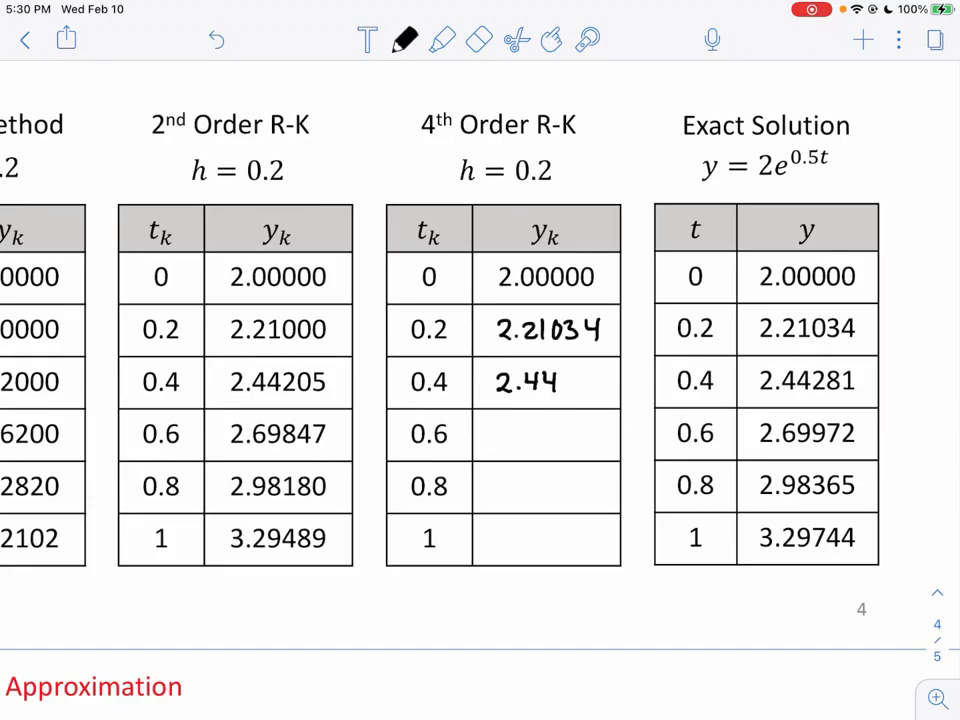
pyautogui.moveTo(567, 376); pyautogui.dragTo(578, 391)
pyautogui.moveTo(586, 377); pyautogui.dragTo(602, 393)
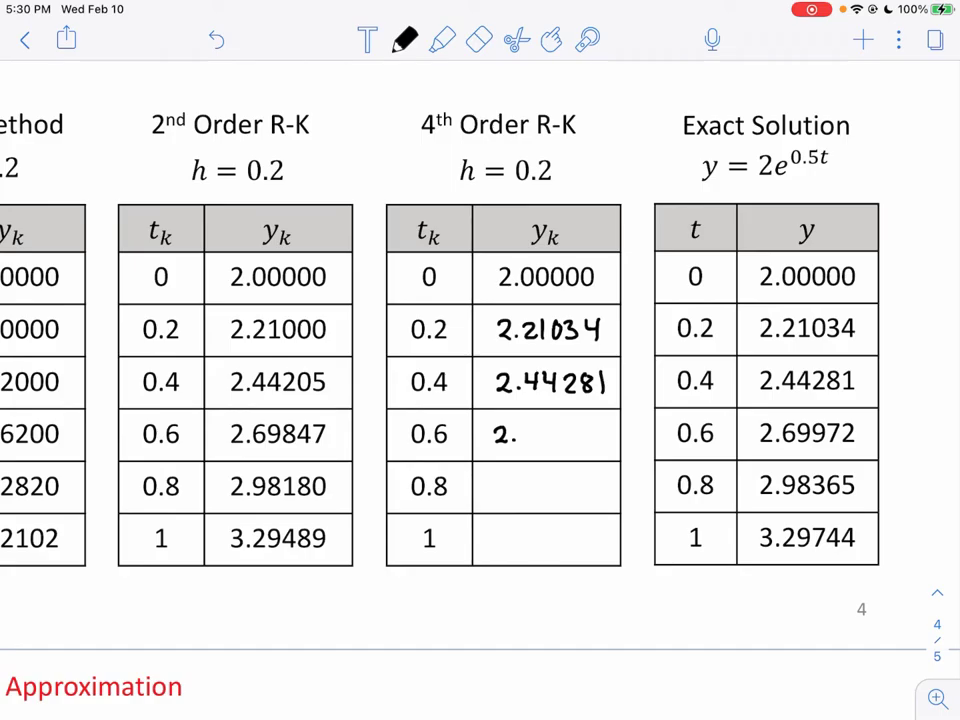
# - Handwrite the y_k values 2.69972, 2.98365 and 3.29744 for t_k 0.6, 0.8 and 1 in the 4th Order R-K table
pyautogui.moveTo(519, 423)
pyautogui.mouseDown()
pyautogui.moveTo(544, 443)
pyautogui.moveTo(558, 427)
pyautogui.moveTo(560, 442)
pyautogui.moveTo(605, 442)
pyautogui.mouseUp()
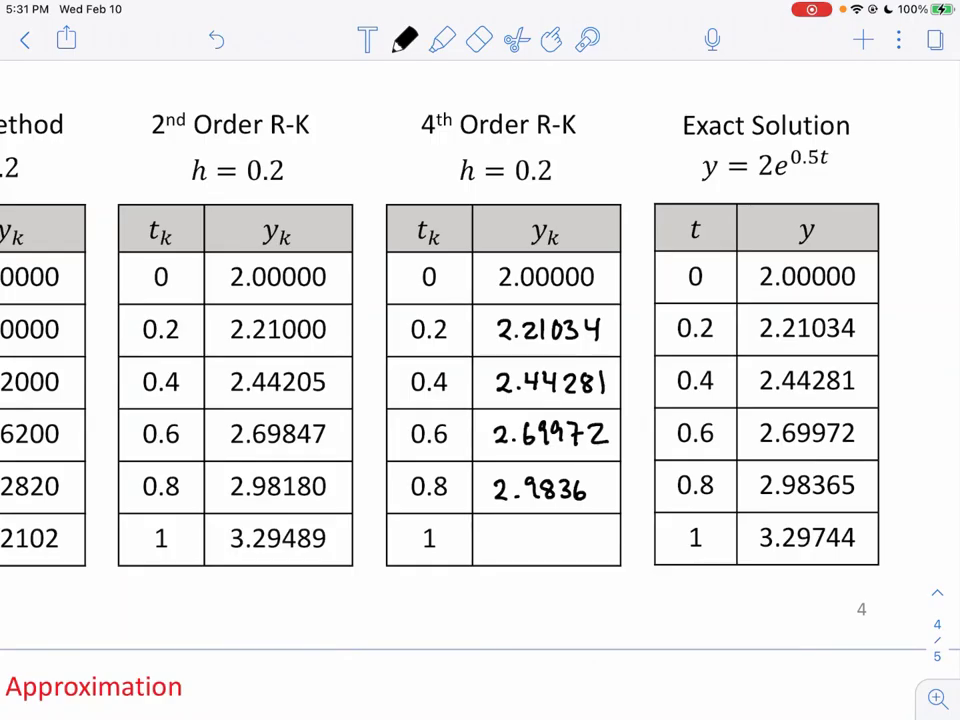
pyautogui.moveTo(591, 480)
pyautogui.mouseDown()
pyautogui.moveTo(589, 499)
pyautogui.moveTo(603, 478)
pyautogui.mouseUp()
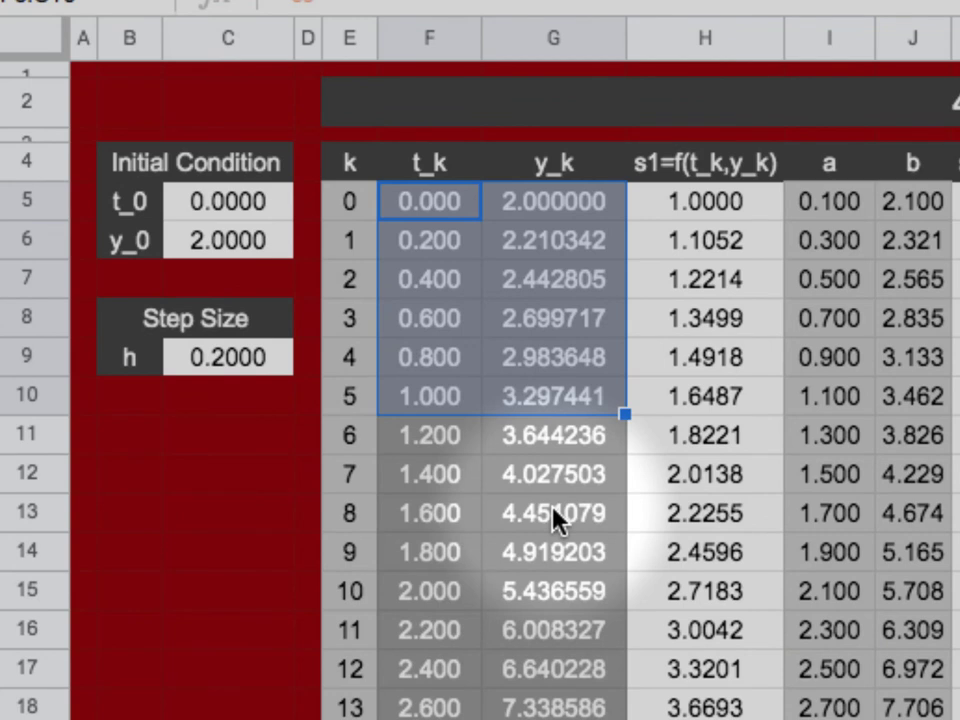
pyautogui.moveTo(550, 529)
pyautogui.mouseDown()
pyautogui.moveTo(566, 530)
pyautogui.moveTo(559, 551)
pyautogui.mouseUp()
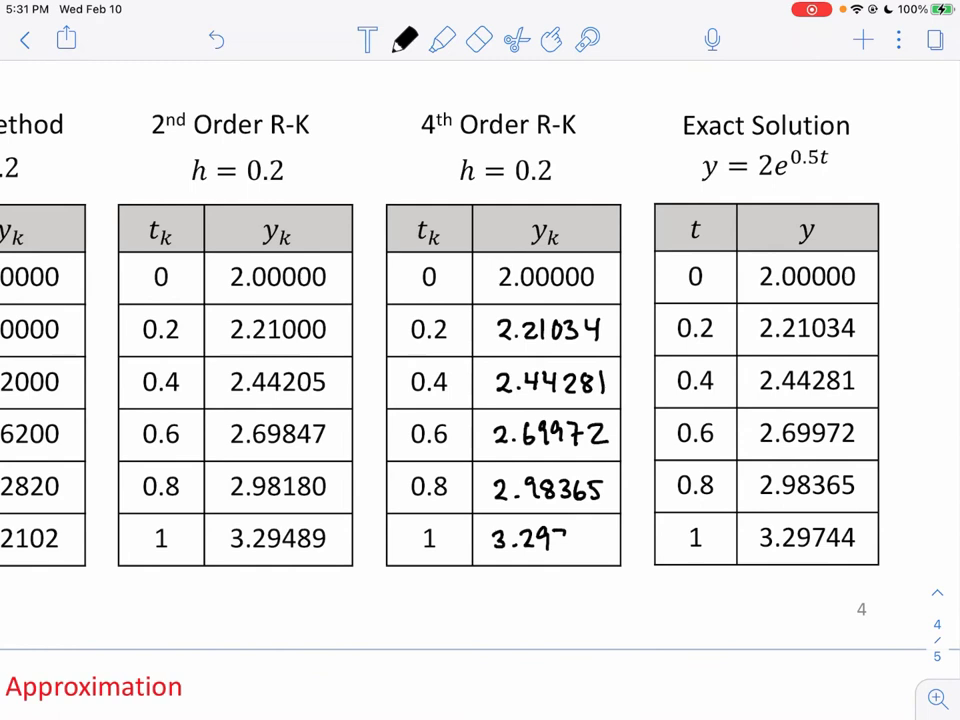
pyautogui.moveTo(573, 526); pyautogui.dragTo(585, 540)
pyautogui.moveTo(581, 528)
pyautogui.mouseDown()
pyautogui.moveTo(582, 548)
pyautogui.moveTo(606, 539)
pyautogui.mouseUp()
pyautogui.moveTo(603, 526); pyautogui.dragTo(603, 549)
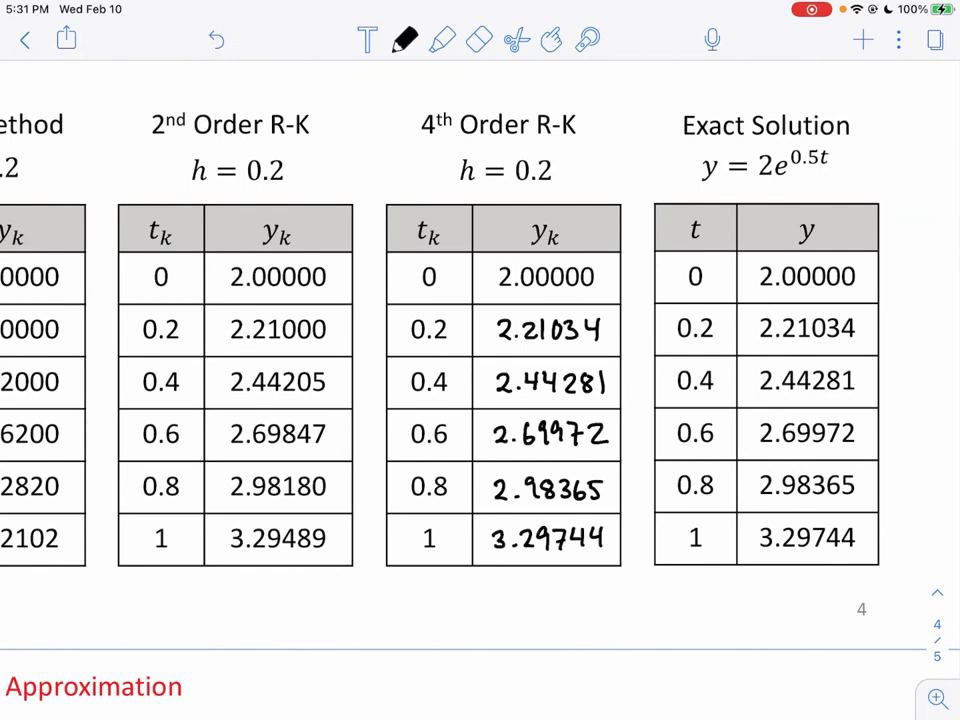
pyautogui.scroll(-3, 480, 390)
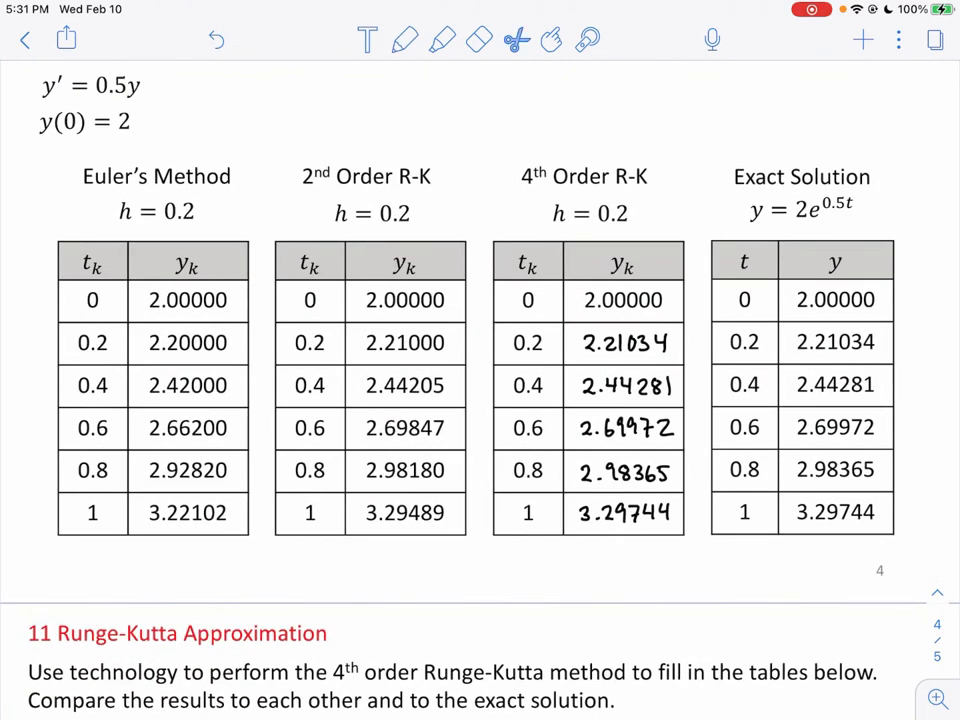
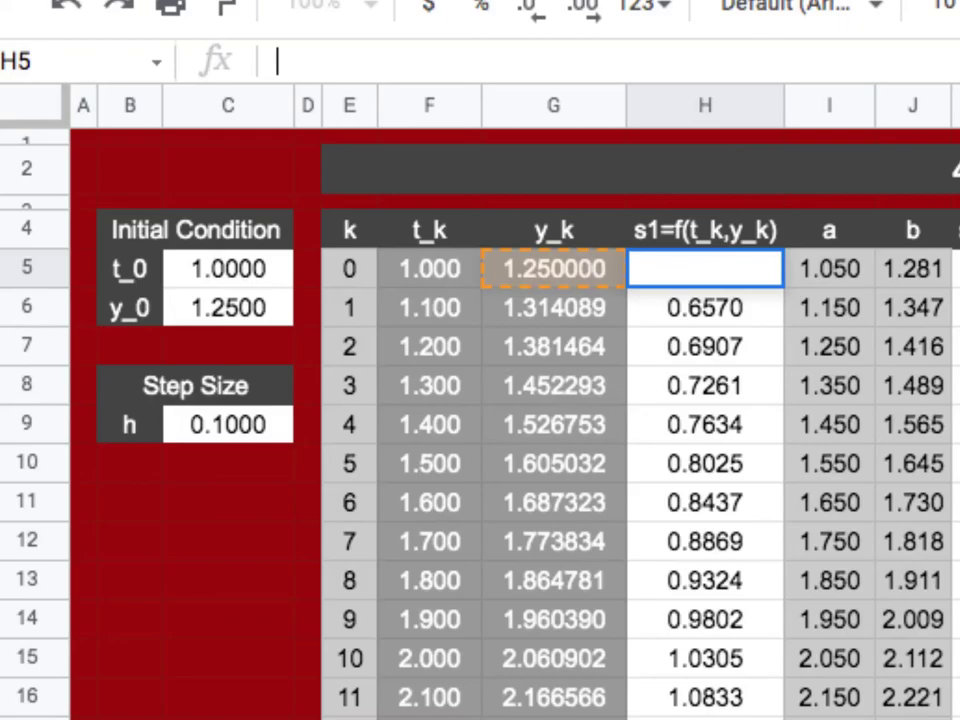
# - Enter the formula =-2*F5*G5^2 in s1 cell H5 of the 4th Order Runge-Kutta spreadsheet
pyautogui.write('=')
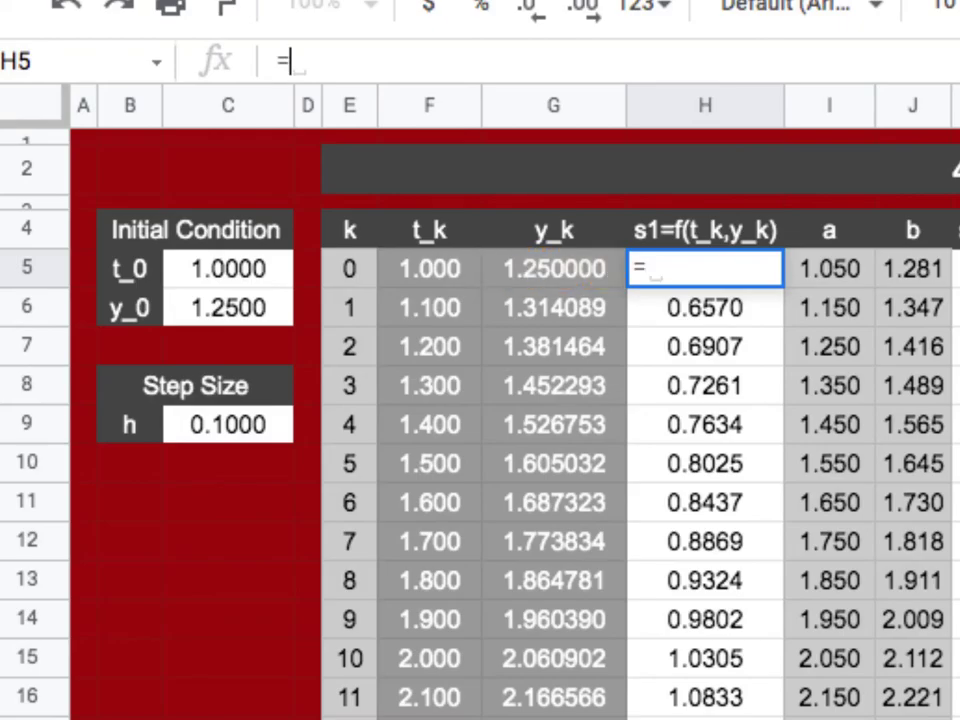
pyautogui.write('-2*')
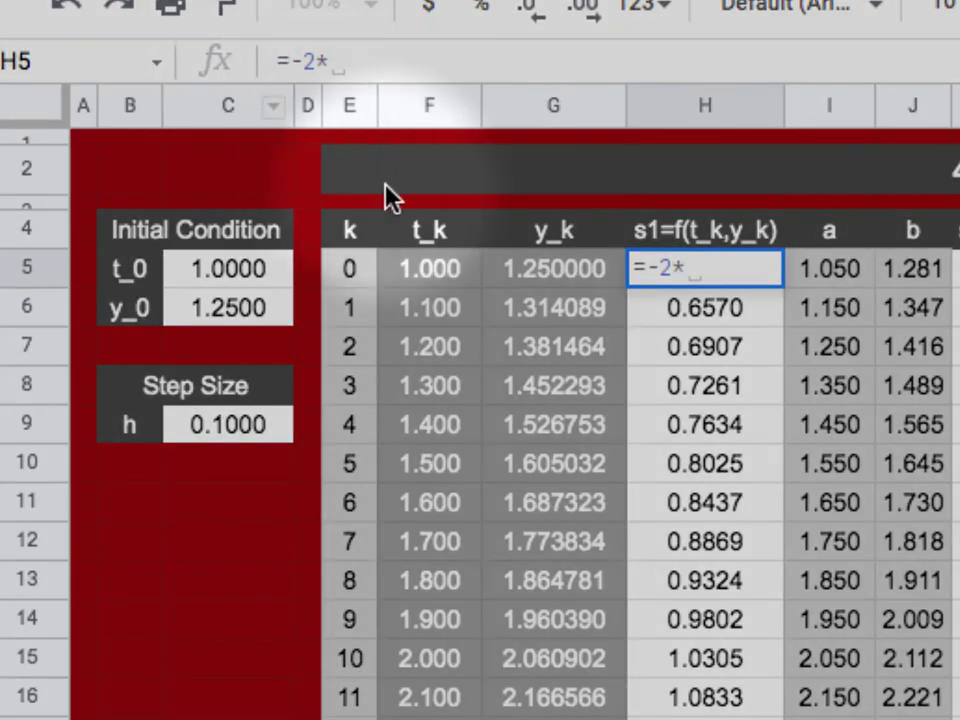
pyautogui.click(433, 274)
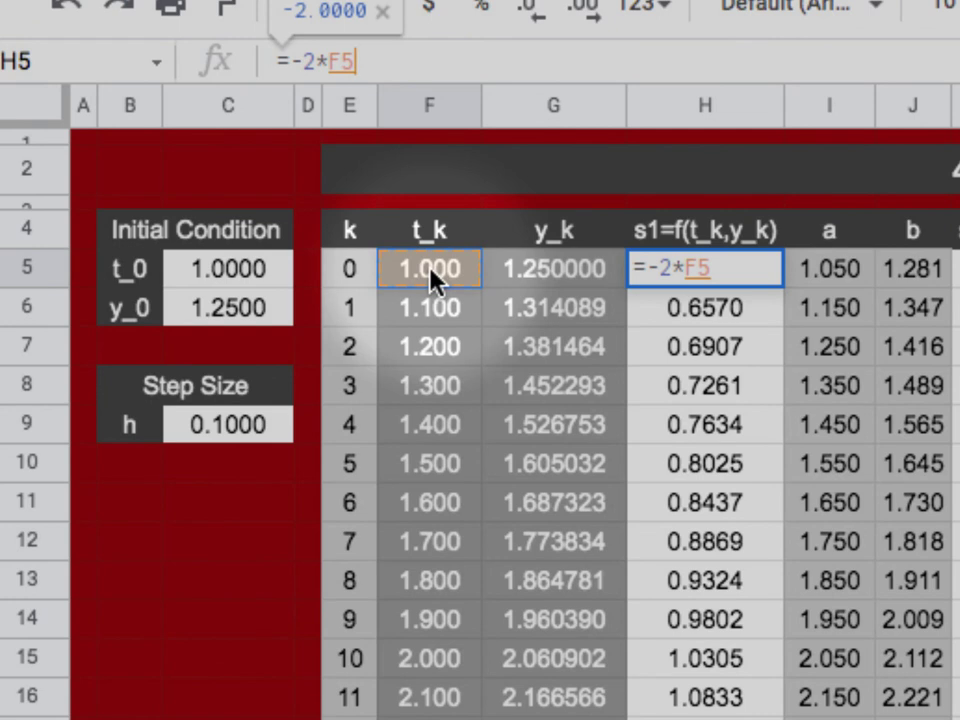
pyautogui.write('*')
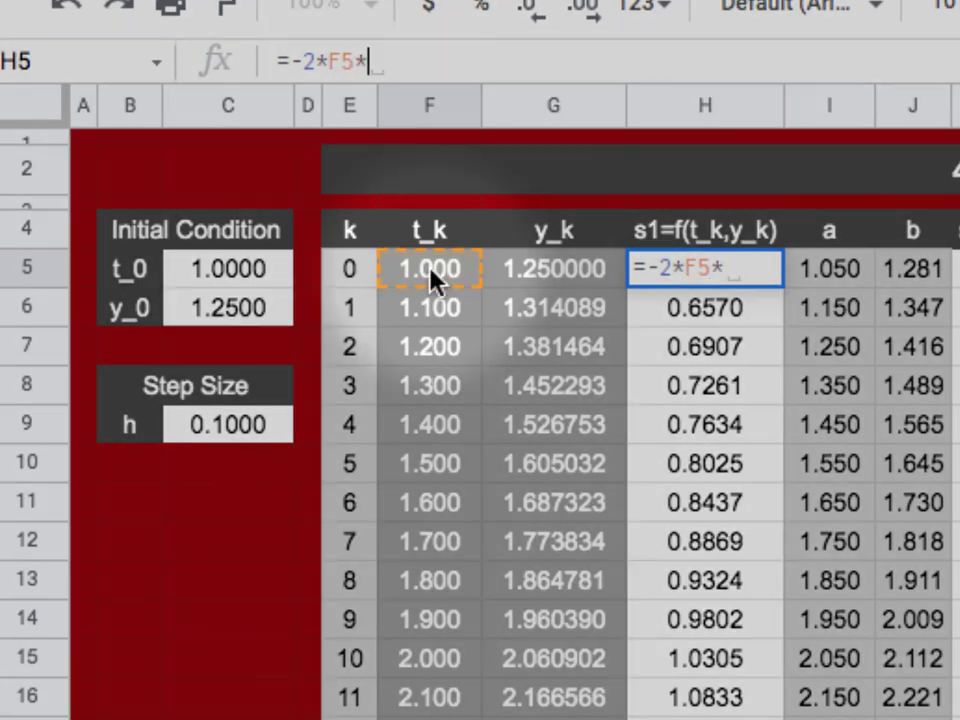
pyautogui.click(551, 272)
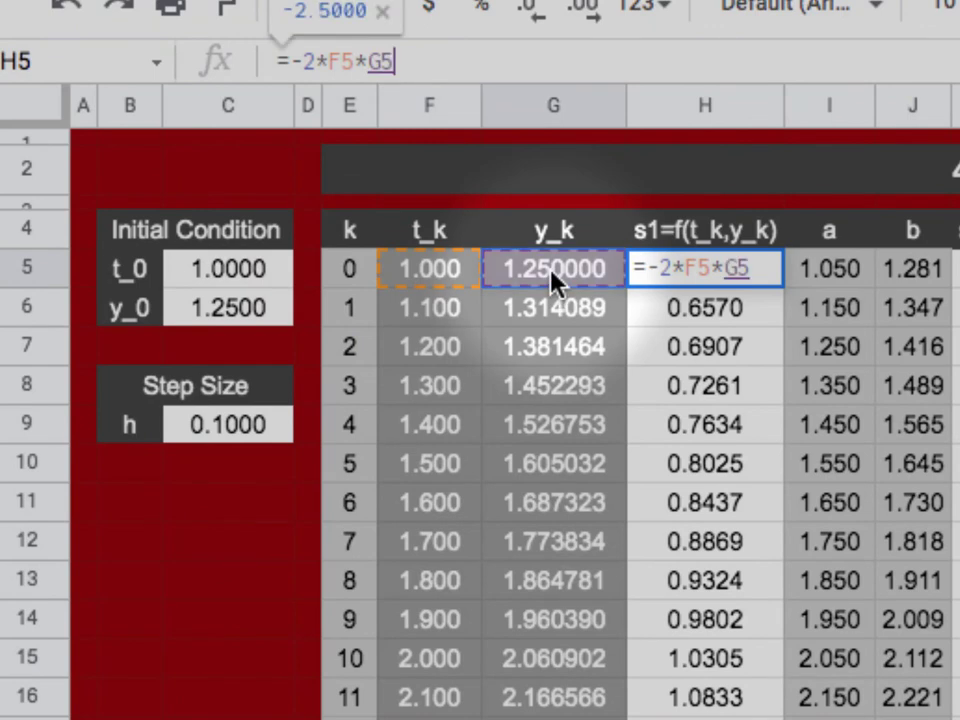
pyautogui.write('^2')
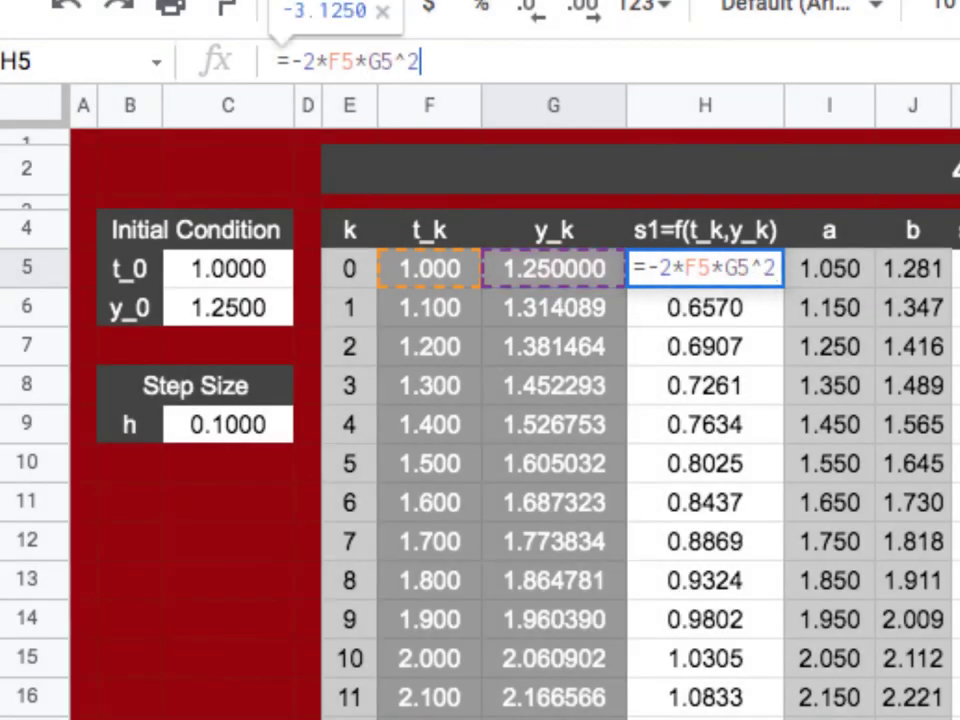
pyautogui.press('Return')
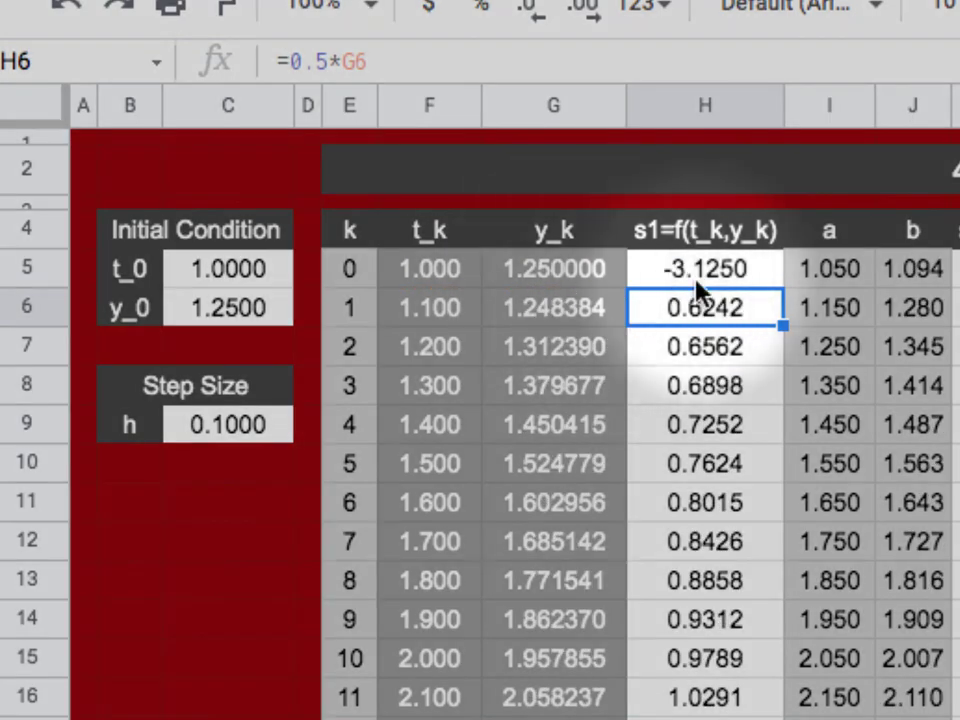
# - Compare the new H5 formula with the formulas in other cells of the s1, s2, s3 and s4 columns
pyautogui.click(699, 272)
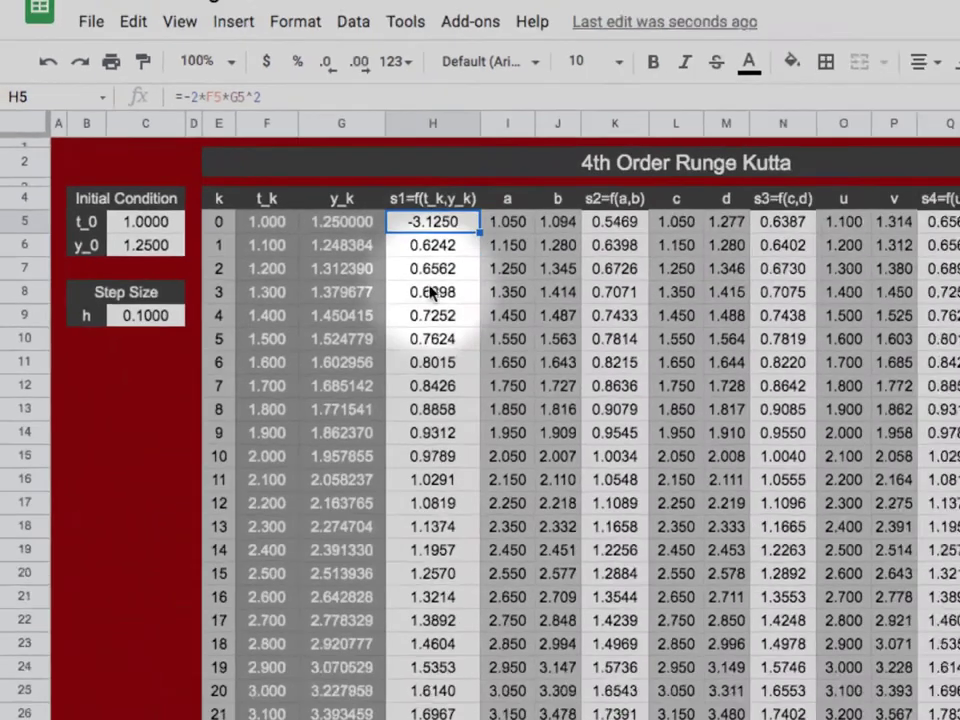
pyautogui.click(677, 376)
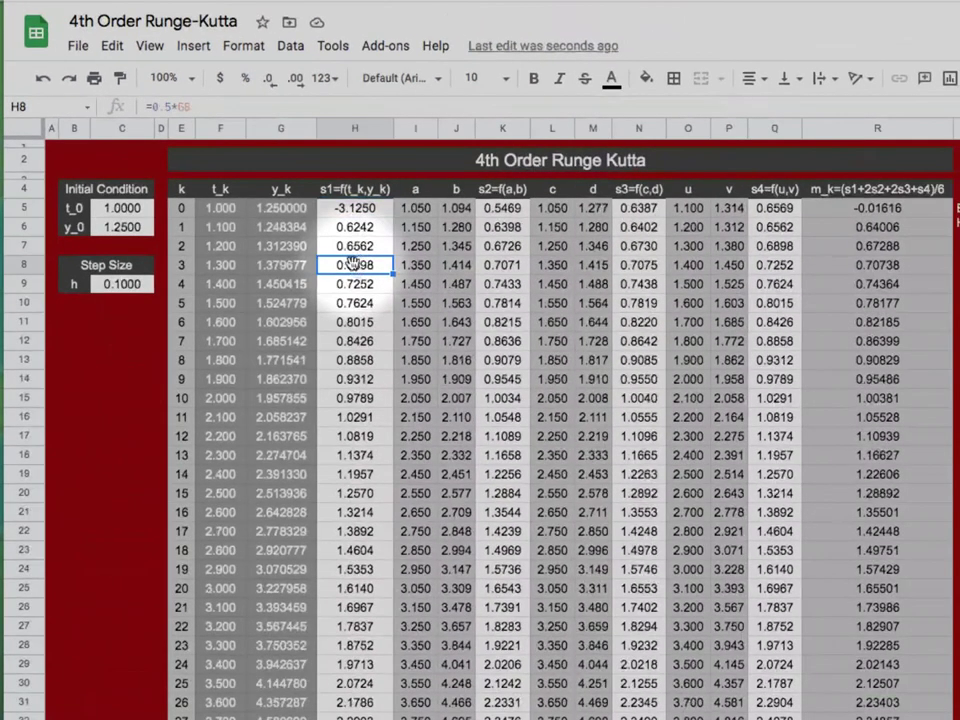
pyautogui.click(500, 228)
pyautogui.click(626, 229)
pyautogui.click(640, 303)
pyautogui.click(772, 246)
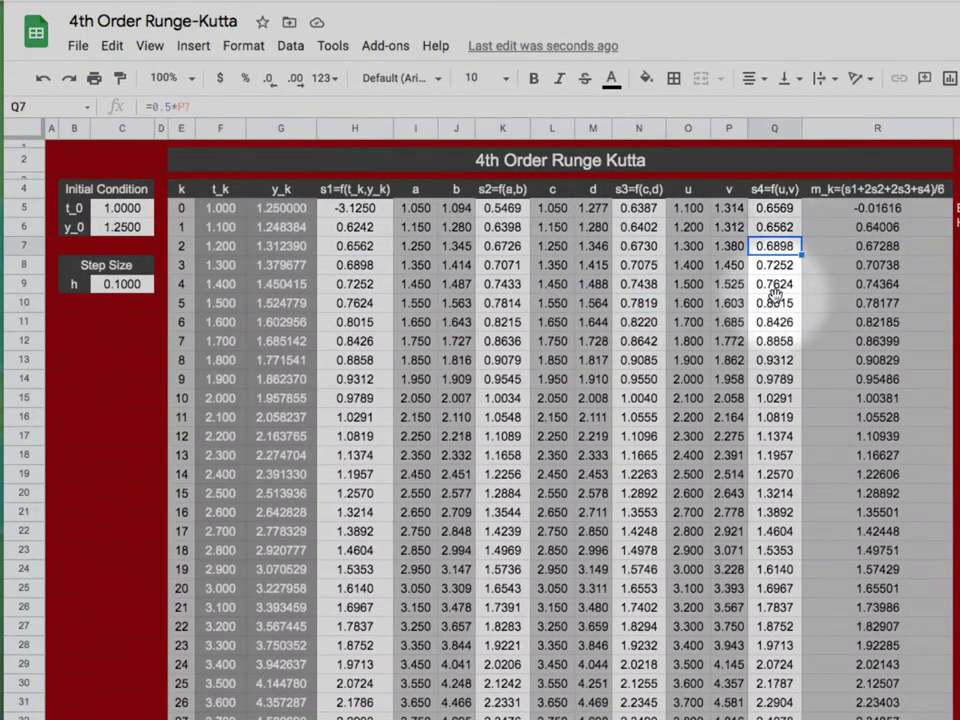
pyautogui.click(772, 303)
# - Run the Copy Formula macro to copy the H5 formula through all four slope columns
pyautogui.click(355, 208)
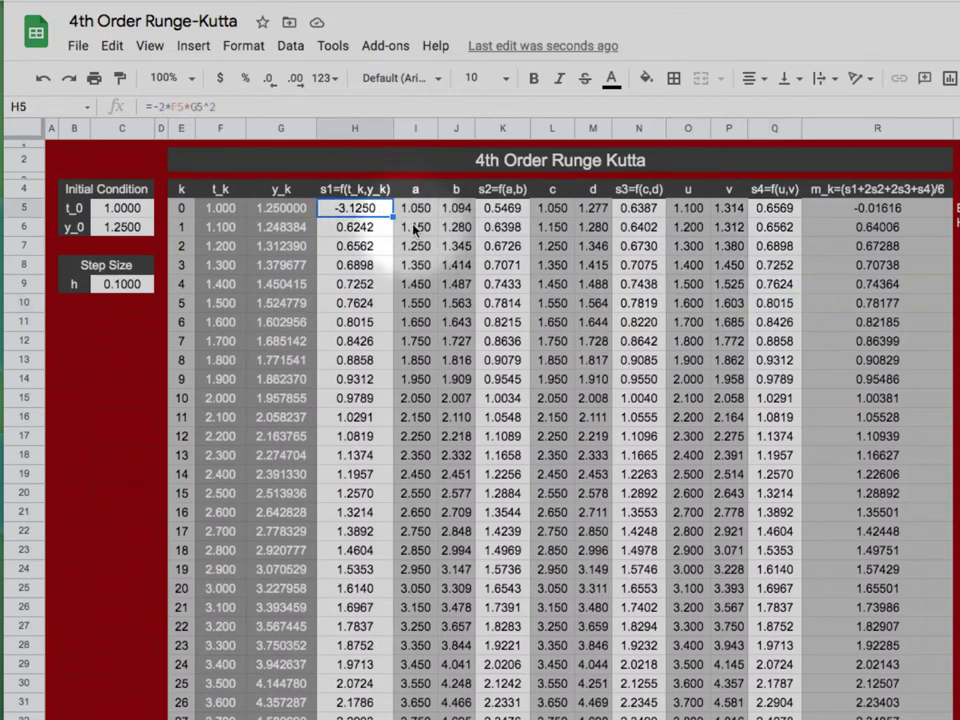
pyautogui.click(331, 46)
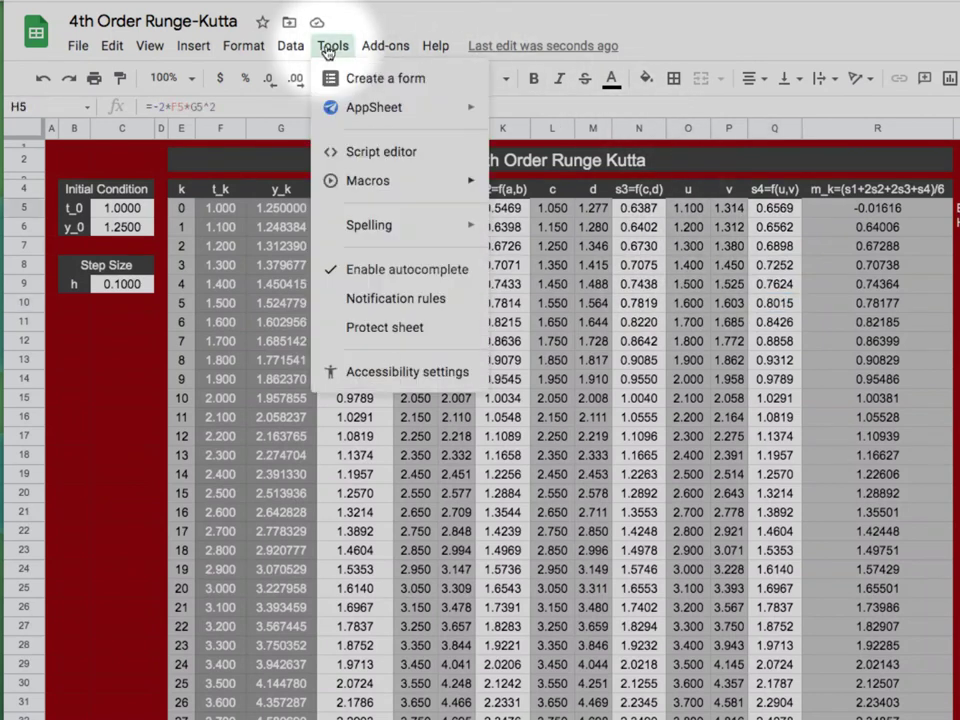
pyautogui.moveTo(400, 181)
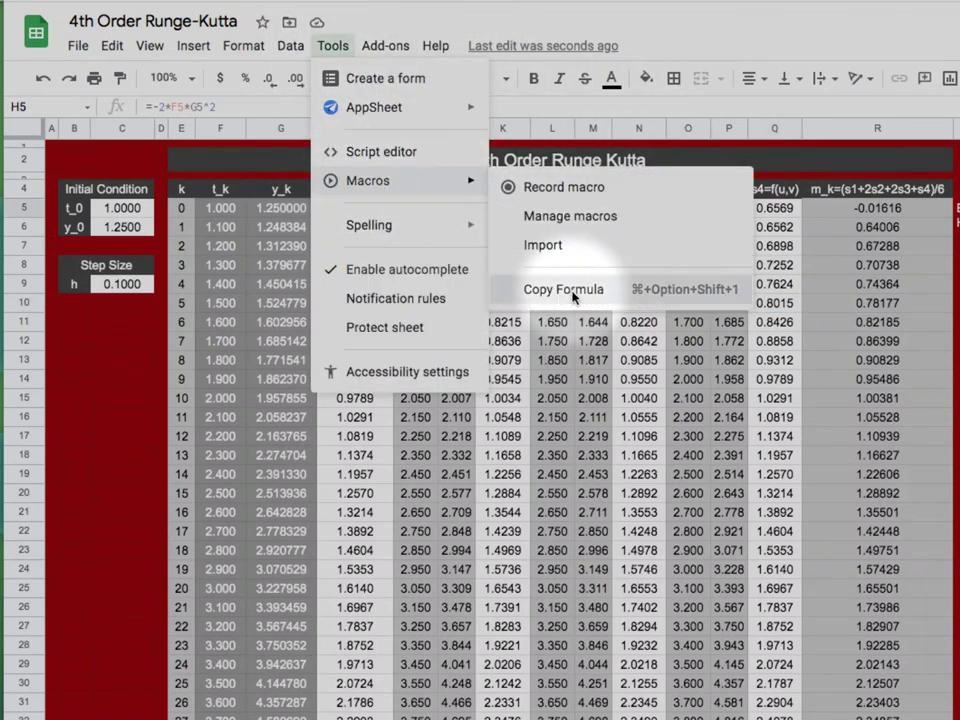
pyautogui.click(545, 289)
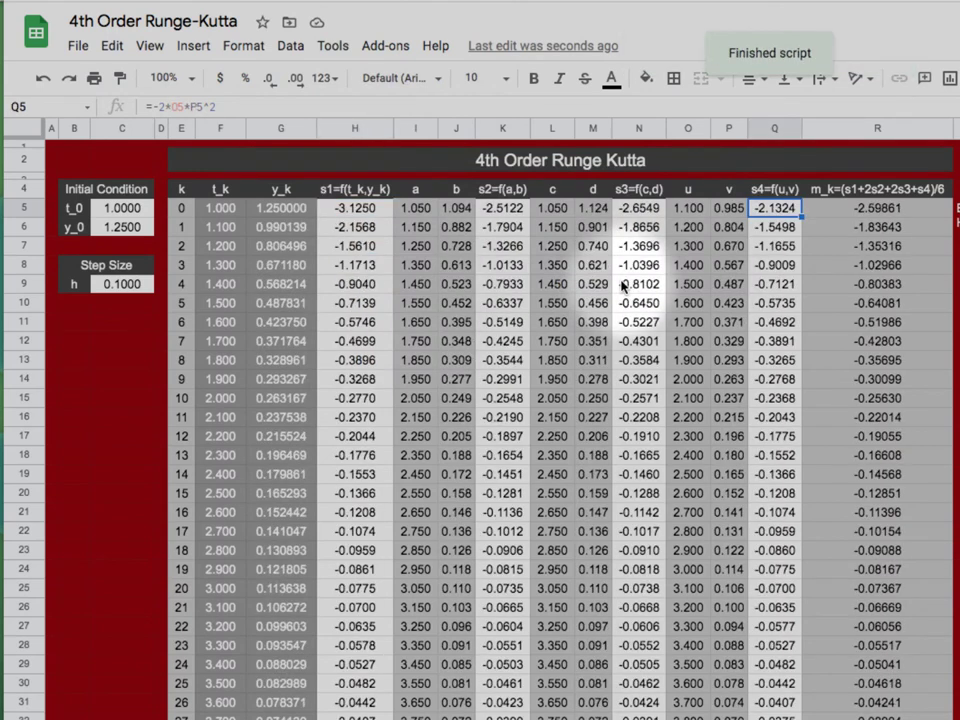
# - Inspect the copied slope formula in N15 and in an s4 and an s1 cell of row 16, leaving them unchanged
pyautogui.click(611, 396)
pyautogui.click(413, 104)
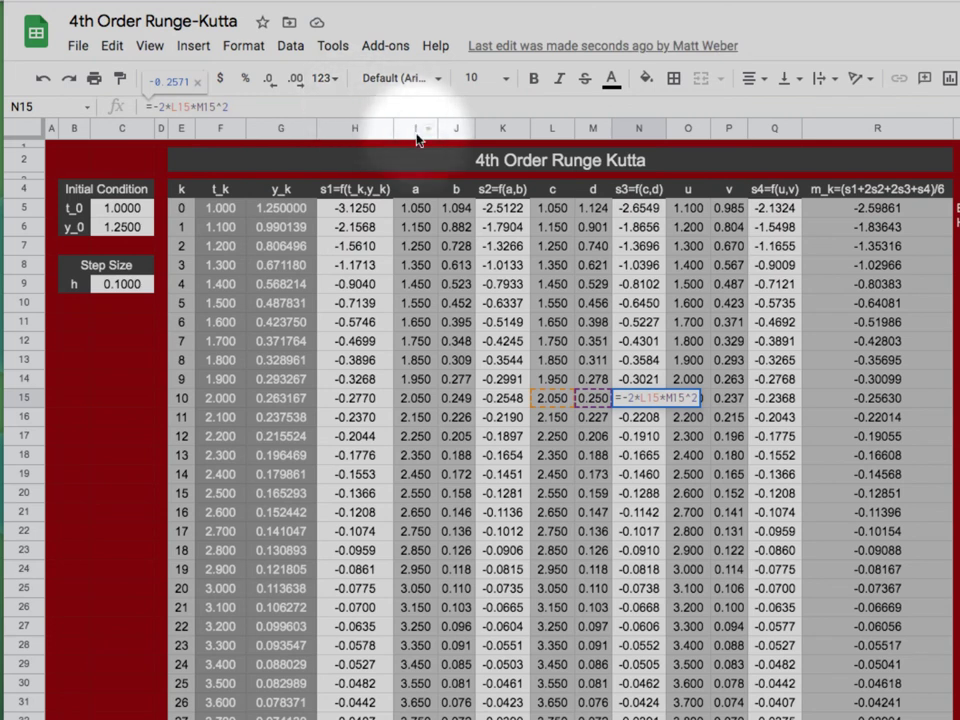
pyautogui.click(778, 418)
pyautogui.click(373, 417)
# - Check the starting t_k and y_k cells, F5 and G5
pyautogui.click(226, 213)
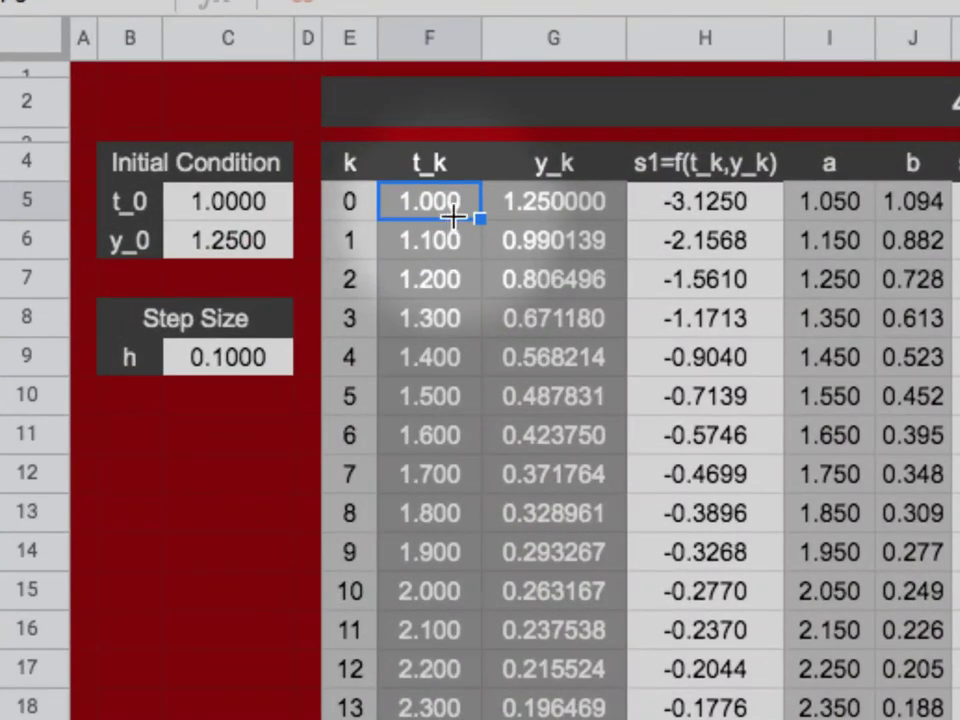
pyautogui.click(589, 220)
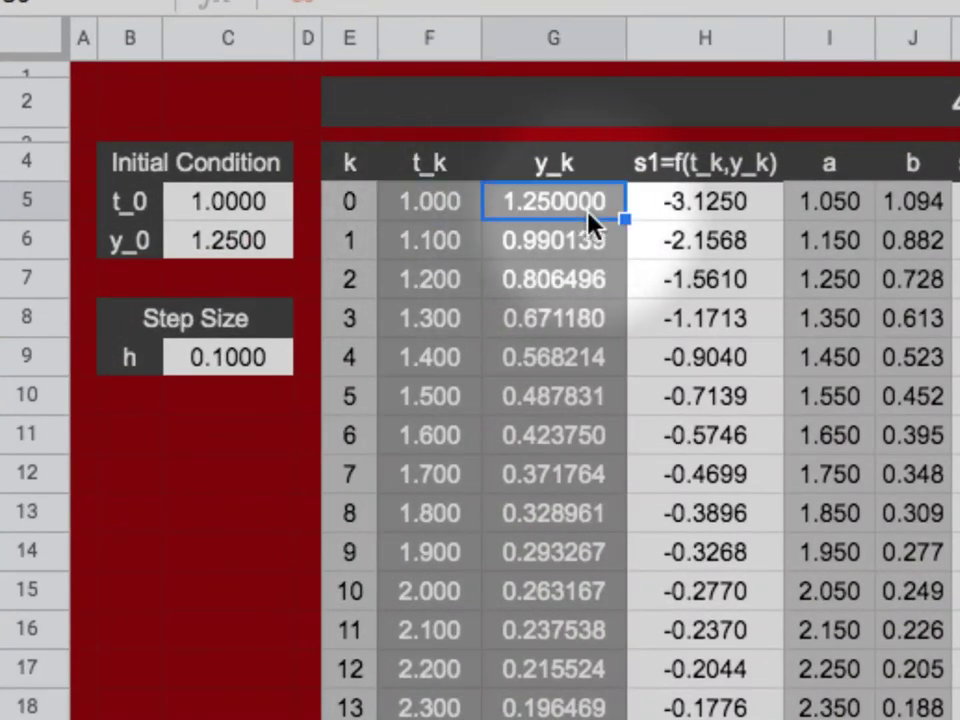
pyautogui.click(443, 219)
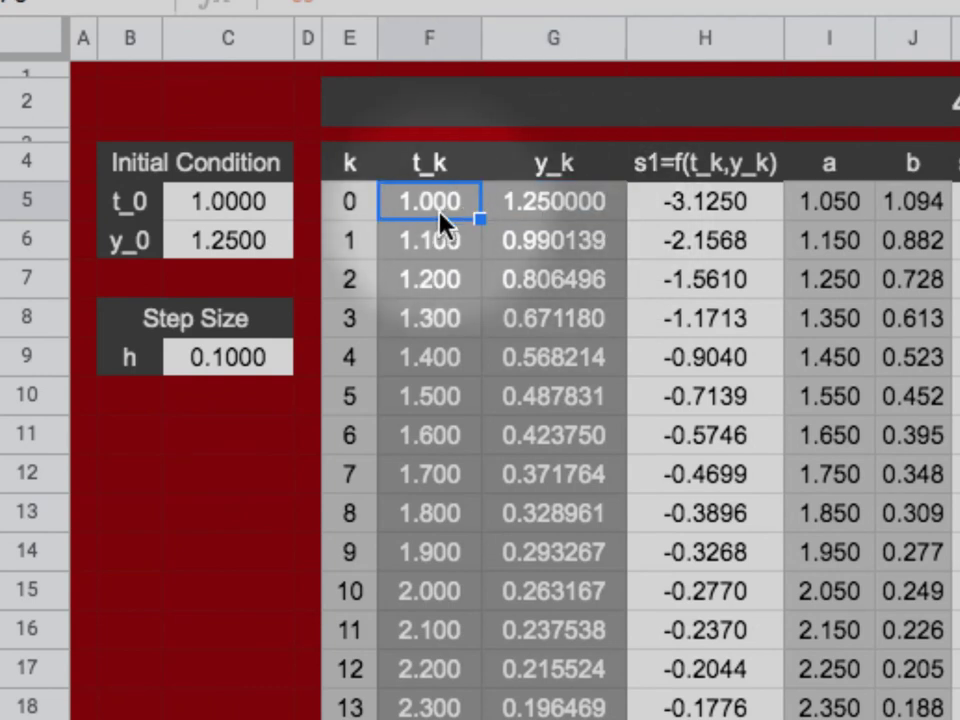
# - Look up y_k at t_k = 2 and 3 in the spreadsheet and write 0.26317 and 0.11364 in the notes' h = 0.1 table
pyautogui.moveTo(446, 596); pyautogui.dragTo(565, 590)
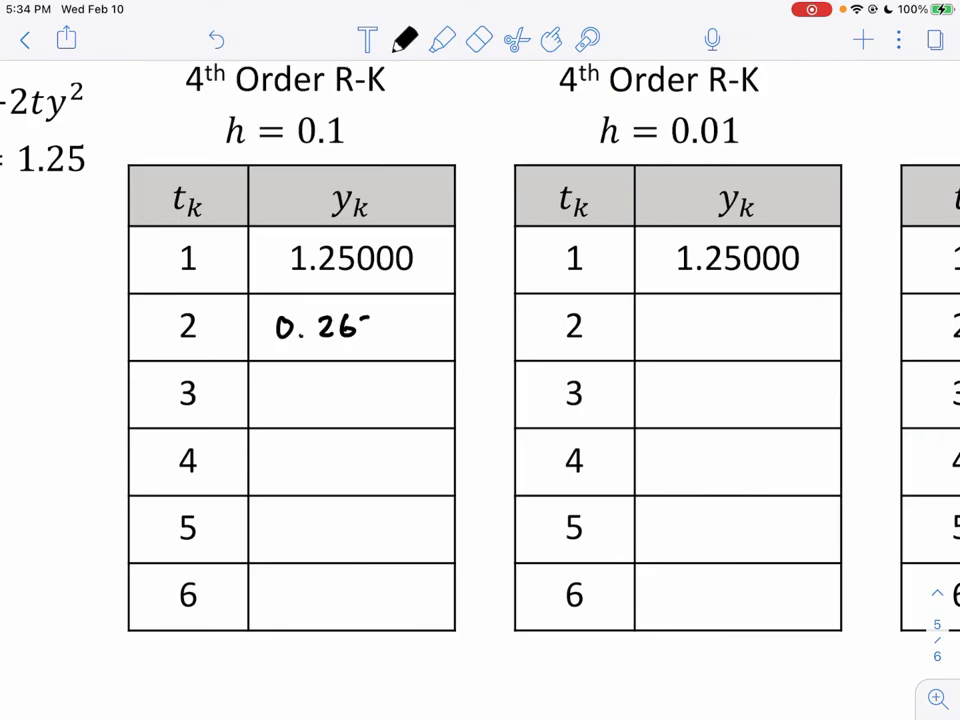
pyautogui.moveTo(362, 317)
pyautogui.mouseDown()
pyautogui.moveTo(368, 337)
pyautogui.moveTo(387, 337)
pyautogui.moveTo(401, 318)
pyautogui.moveTo(405, 338)
pyautogui.mouseUp()
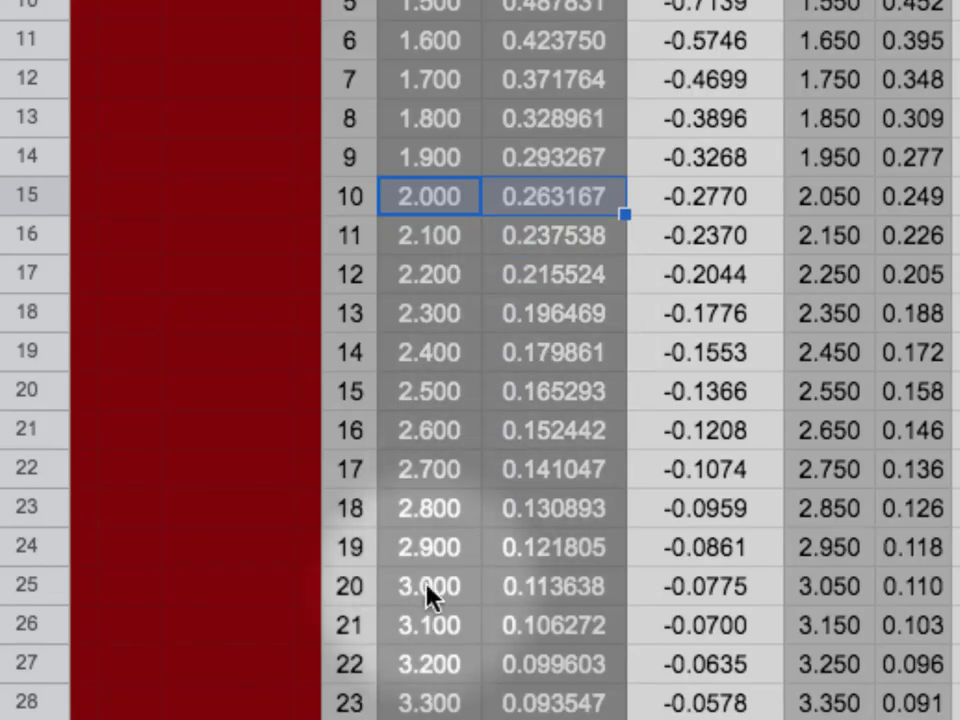
pyautogui.moveTo(427, 586); pyautogui.dragTo(600, 600)
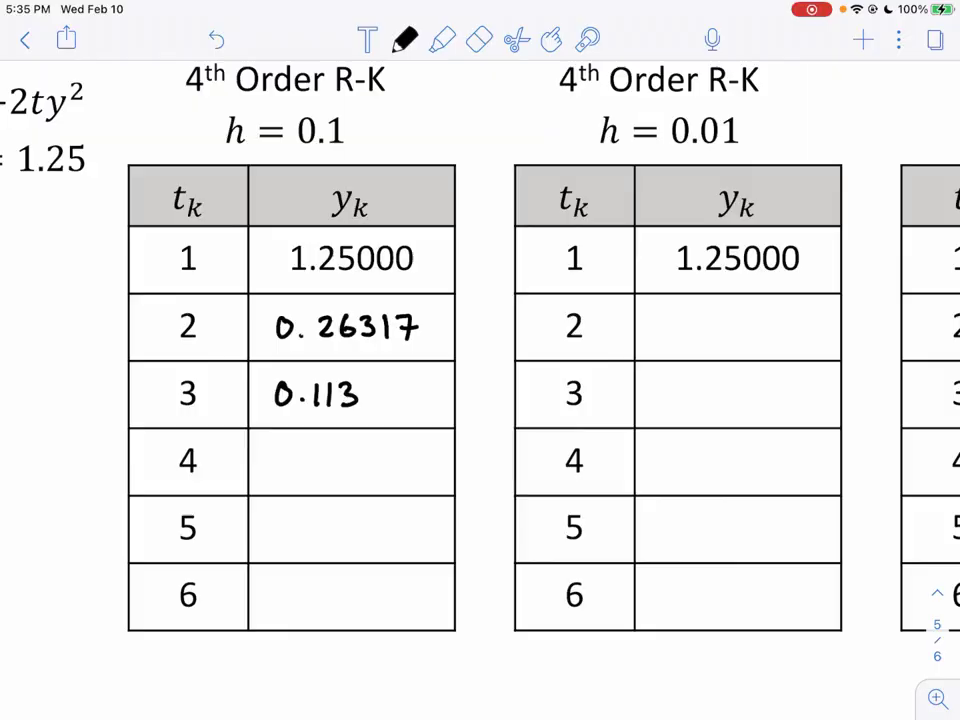
pyautogui.moveTo(378, 384)
pyautogui.mouseDown()
pyautogui.moveTo(369, 404)
pyautogui.moveTo(367, 394)
pyautogui.moveTo(410, 394)
pyautogui.moveTo(403, 406)
pyautogui.mouseUp()
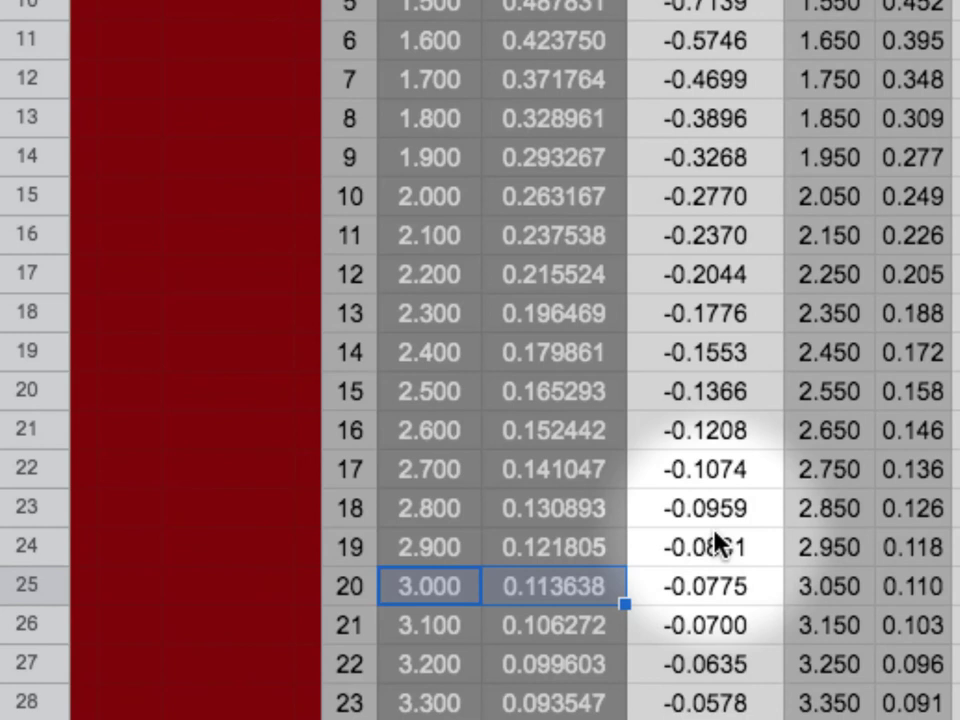
# - Find the spreadsheet row for t_k = 4 and write its y_k, 0.06329, in the h = 0.1 table of the notes
pyautogui.scroll(-5, 718, 536)
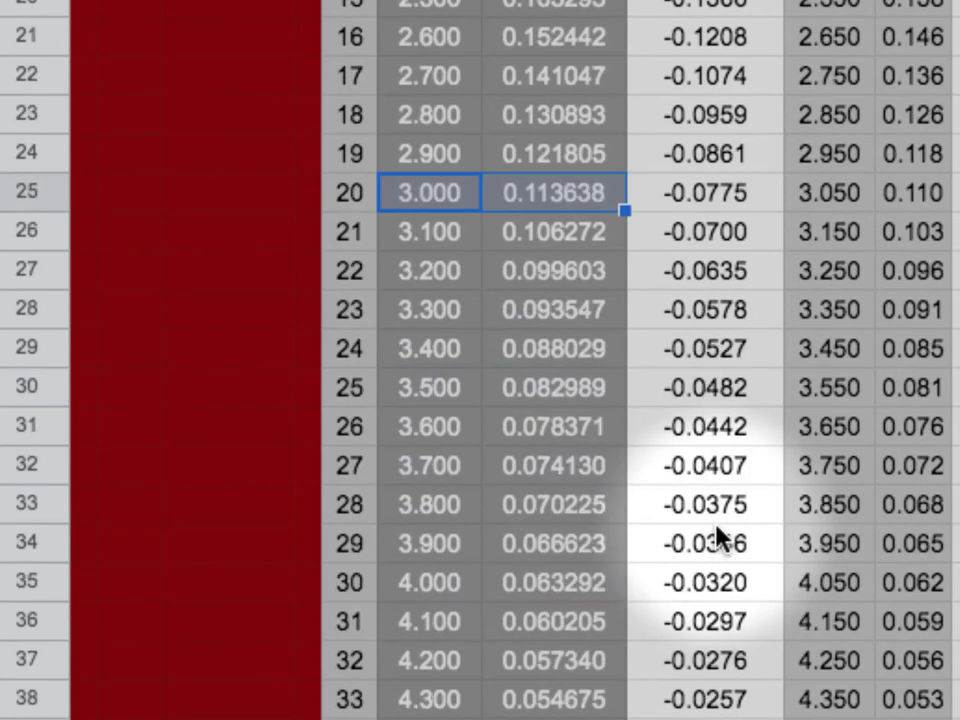
pyautogui.moveTo(445, 580); pyautogui.dragTo(545, 584)
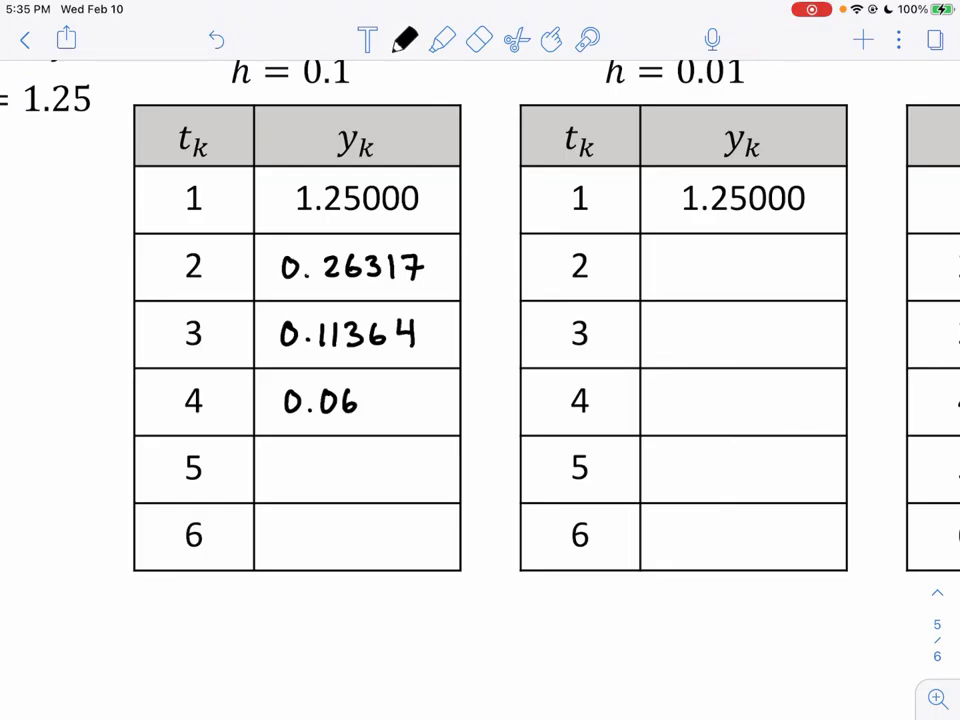
pyautogui.moveTo(367, 390)
pyautogui.mouseDown()
pyautogui.moveTo(366, 411)
pyautogui.moveTo(406, 413)
pyautogui.mouseUp()
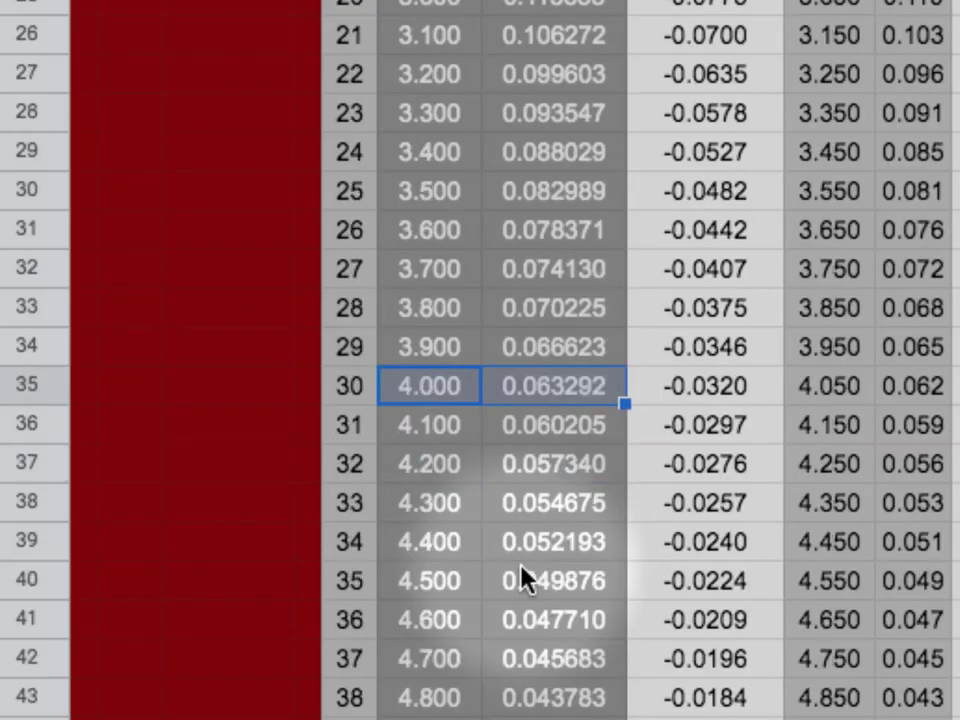
# - Find y_k at t_k = 5 and 6 in the spreadsheet and write 0.04032 and 0.02793 in the notes' h = 0.1 table
pyautogui.scroll(-3, 521, 553)
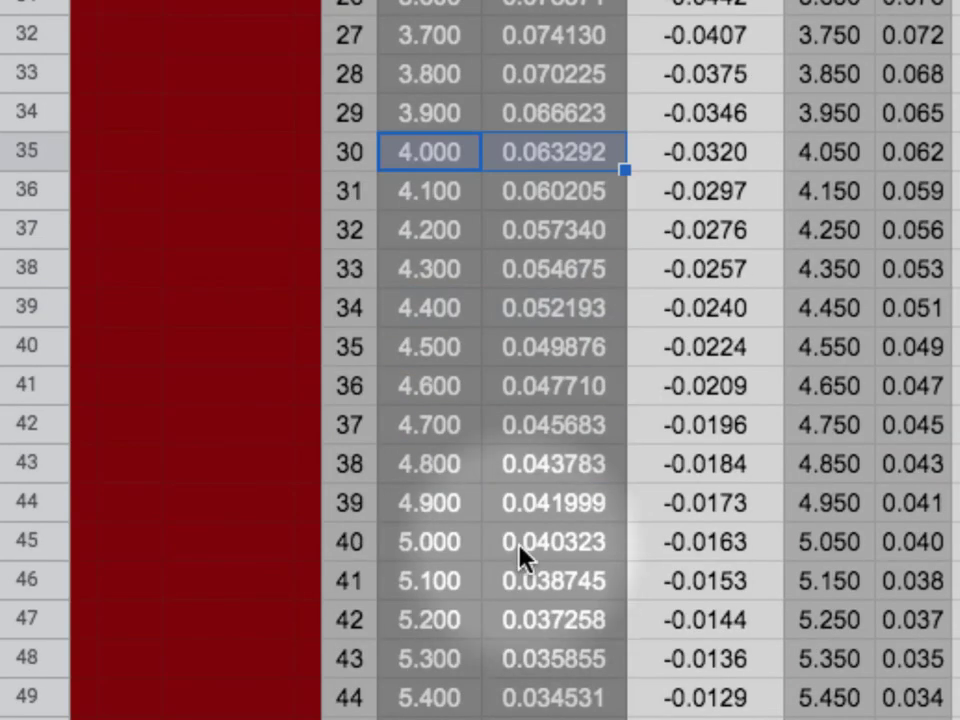
pyautogui.moveTo(435, 549); pyautogui.dragTo(563, 548)
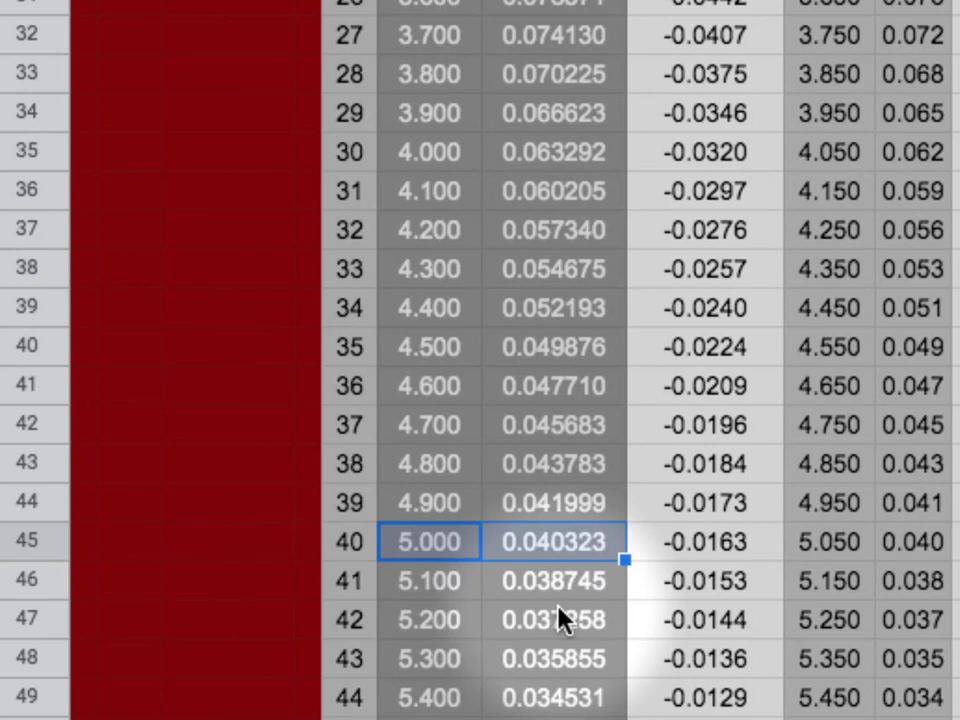
pyautogui.moveTo(393, 459)
pyautogui.mouseDown()
pyautogui.moveTo(394, 480)
pyautogui.moveTo(424, 480)
pyautogui.mouseUp()
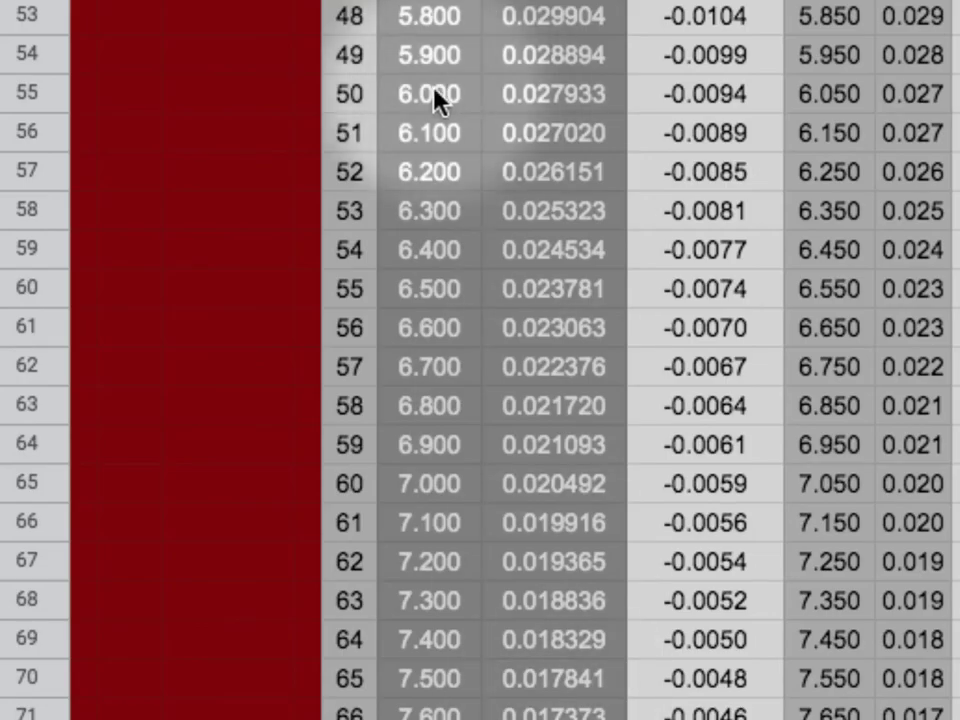
pyautogui.moveTo(491, 92); pyautogui.dragTo(533, 99)
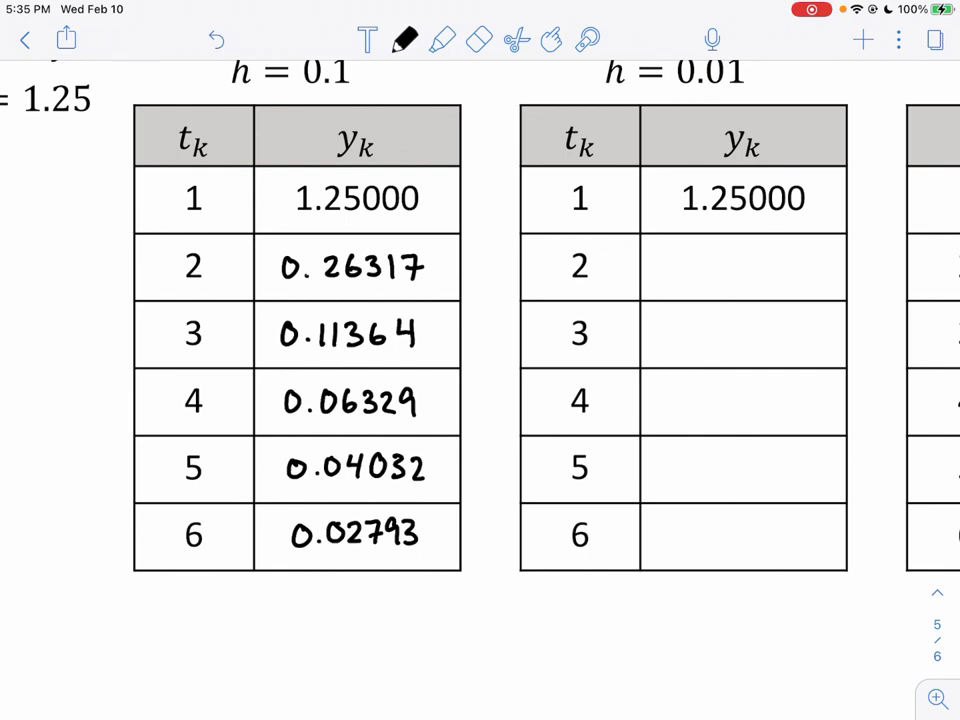
# - Compare the h = 0.1 results with the Exact Solution table, circling its y column with the lasso tool
pyautogui.scroll(-3, 480, 360)
pyautogui.hscroll(3, 480, 360)
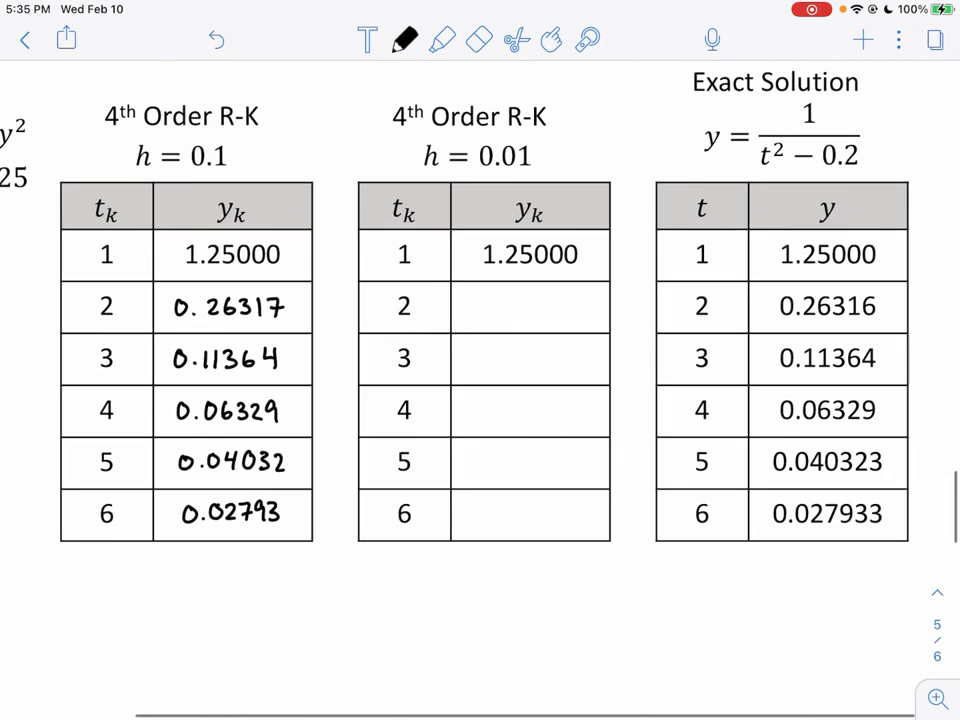
pyautogui.click(516, 39)
pyautogui.moveTo(890, 240)
pyautogui.mouseDown()
pyautogui.moveTo(866, 241)
pyautogui.moveTo(755, 560)
pyautogui.moveTo(900, 238)
pyautogui.mouseUp()
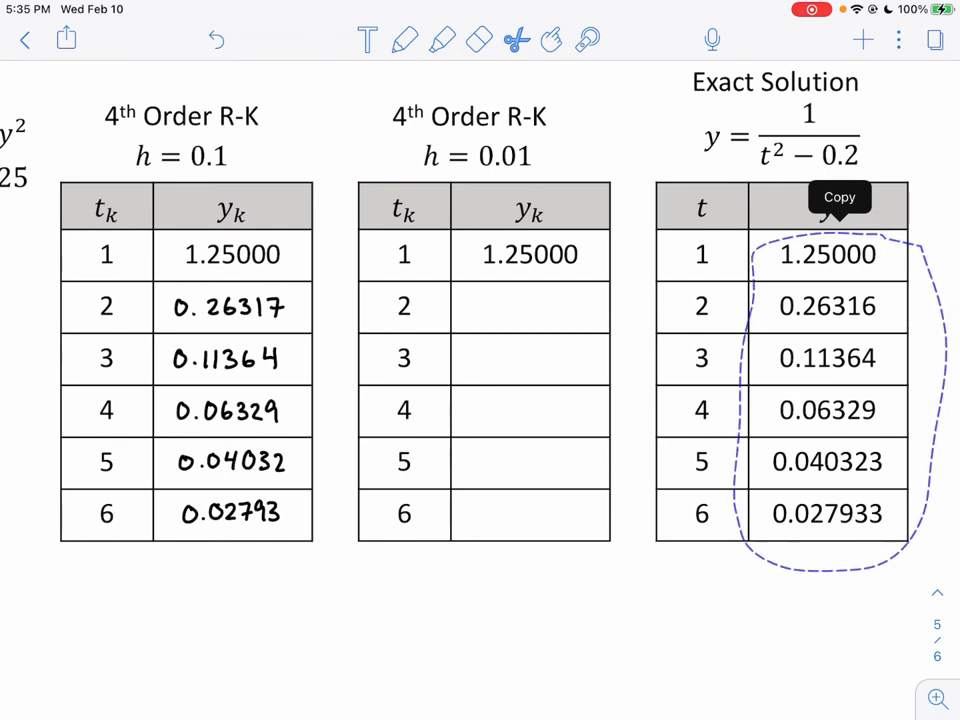
pyautogui.click(885, 580)
pyautogui.moveTo(892, 440)
pyautogui.mouseDown()
pyautogui.moveTo(879, 532)
pyautogui.moveTo(894, 442)
pyautogui.mouseUp()
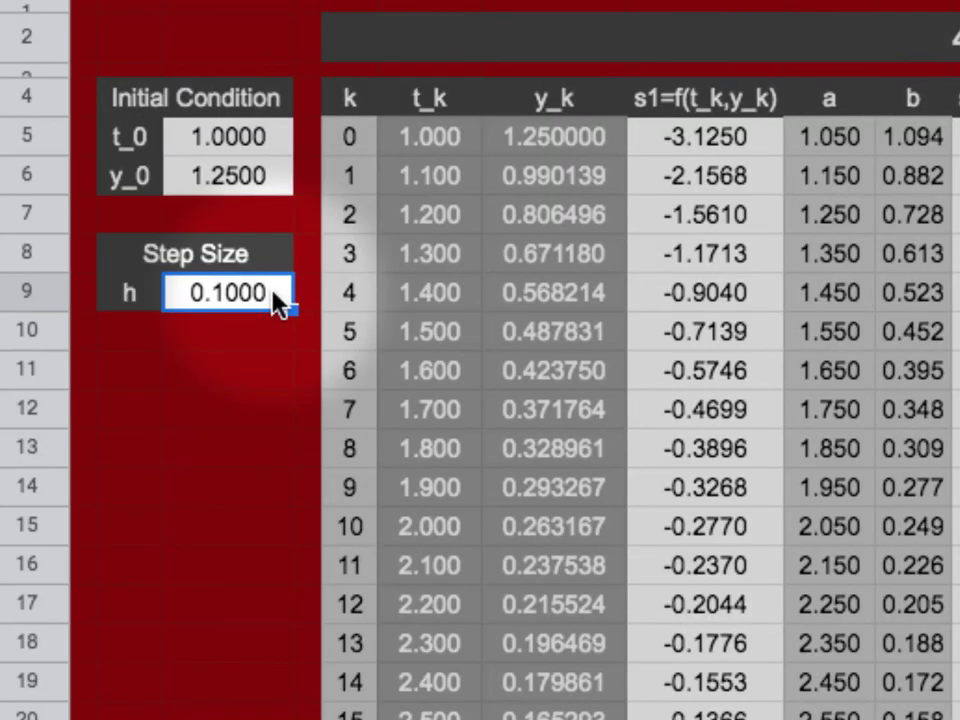
# - Set the spreadsheet's step size h to 0.01 and write y_k = 0.26316 for t_k = 2 in the notes' h = 0.01 table
pyautogui.write('.01')
pyautogui.press('Return')
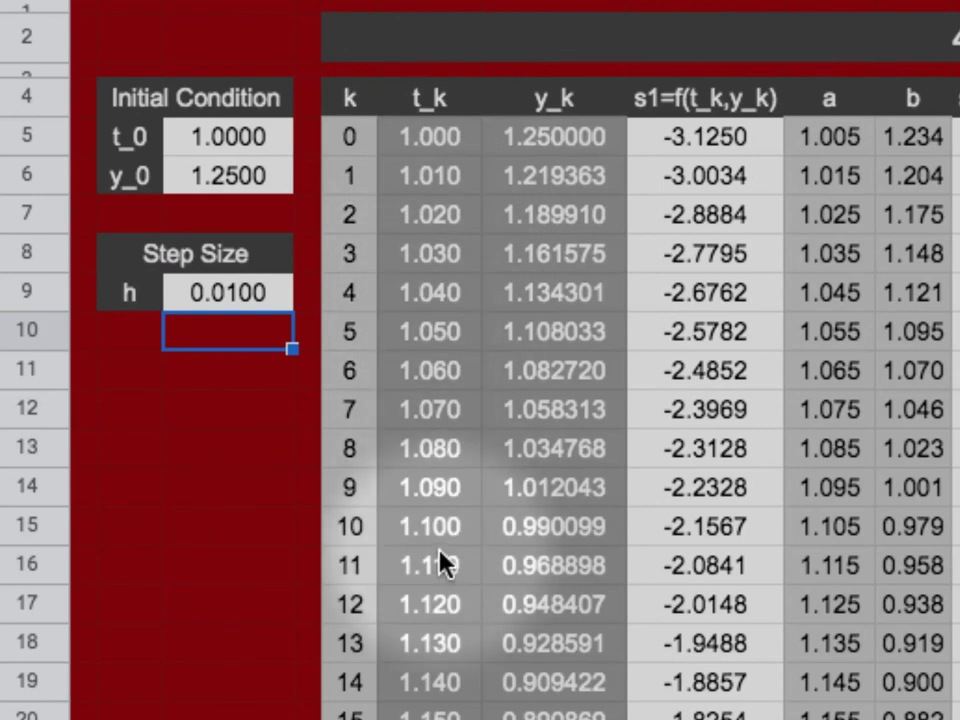
pyautogui.scroll(-3, 439, 564)
pyautogui.scroll(-20, 439, 564)
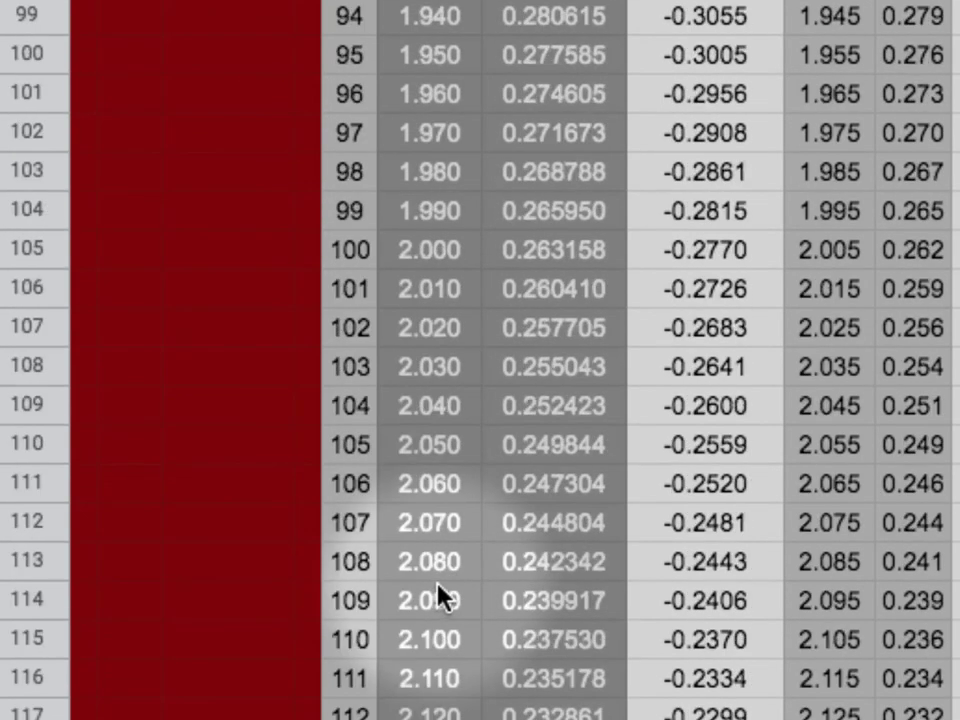
pyautogui.moveTo(426, 252); pyautogui.dragTo(548, 252)
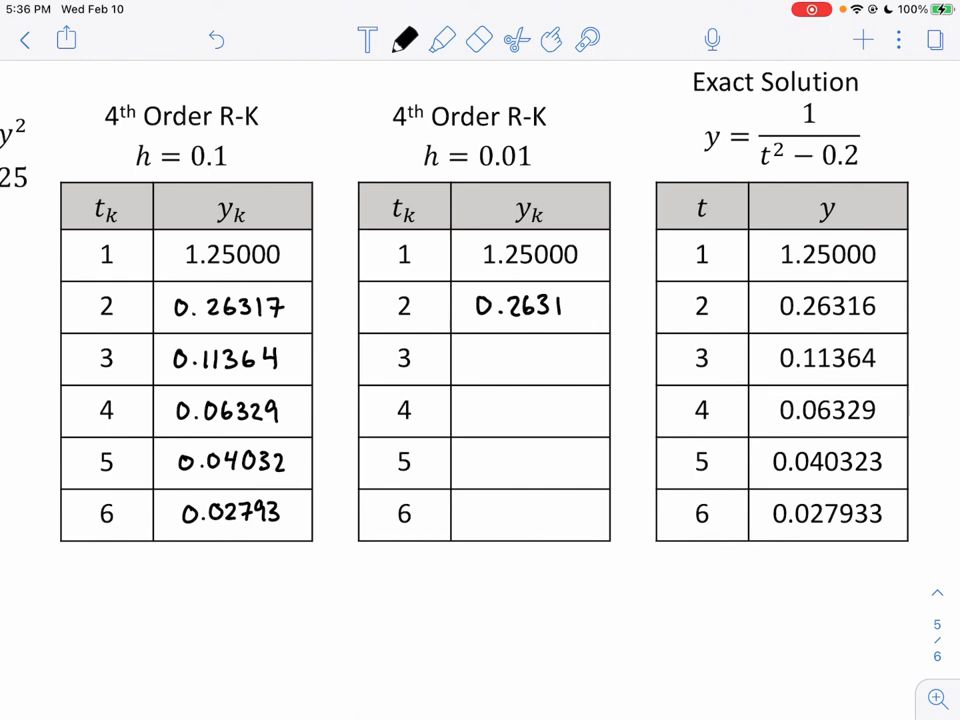
pyautogui.moveTo(576, 294); pyautogui.dragTo(572, 308)
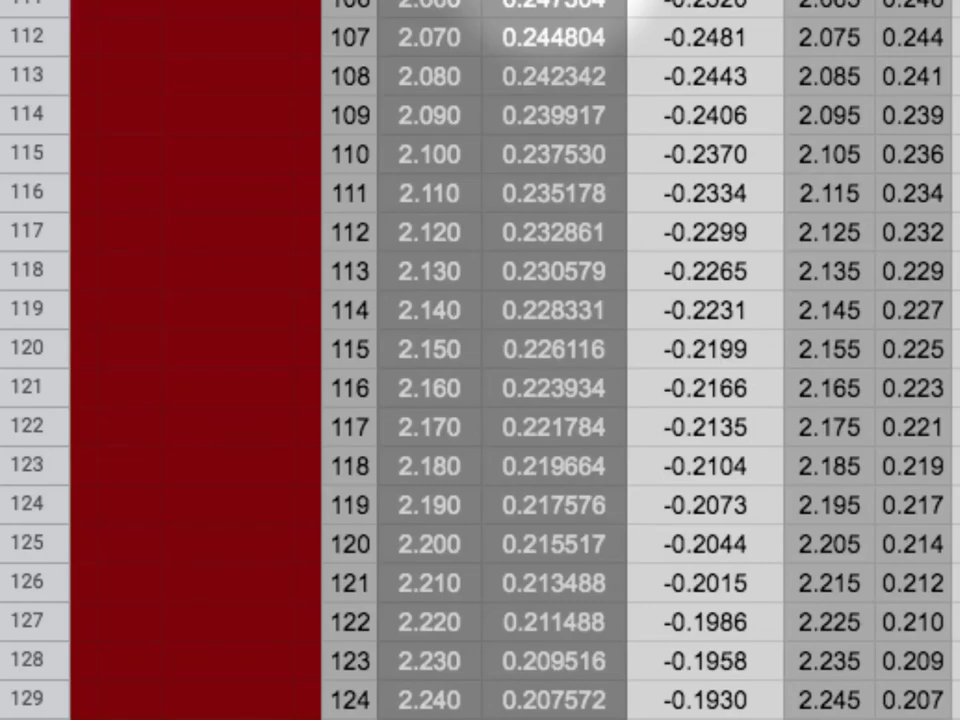
# - Find the spreadsheet row for t_k = 3 and write its y_k, 0.11364, in the h = 0.01 table of the notes
pyautogui.scroll(-10, 490, 144)
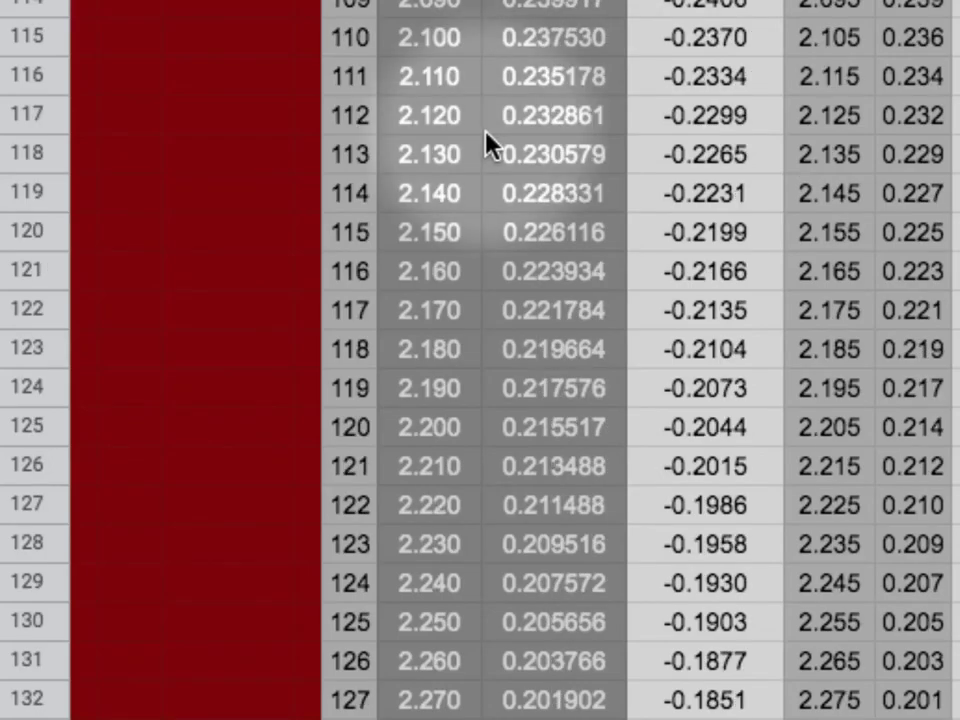
pyautogui.scroll(-20, 490, 144)
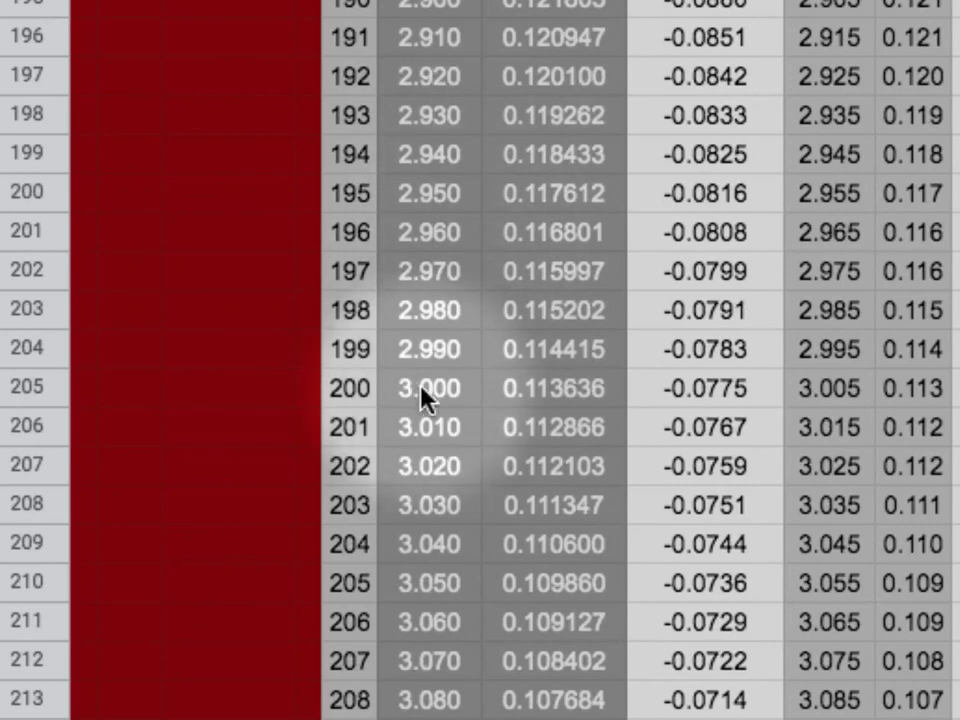
pyautogui.moveTo(422, 396); pyautogui.dragTo(574, 381)
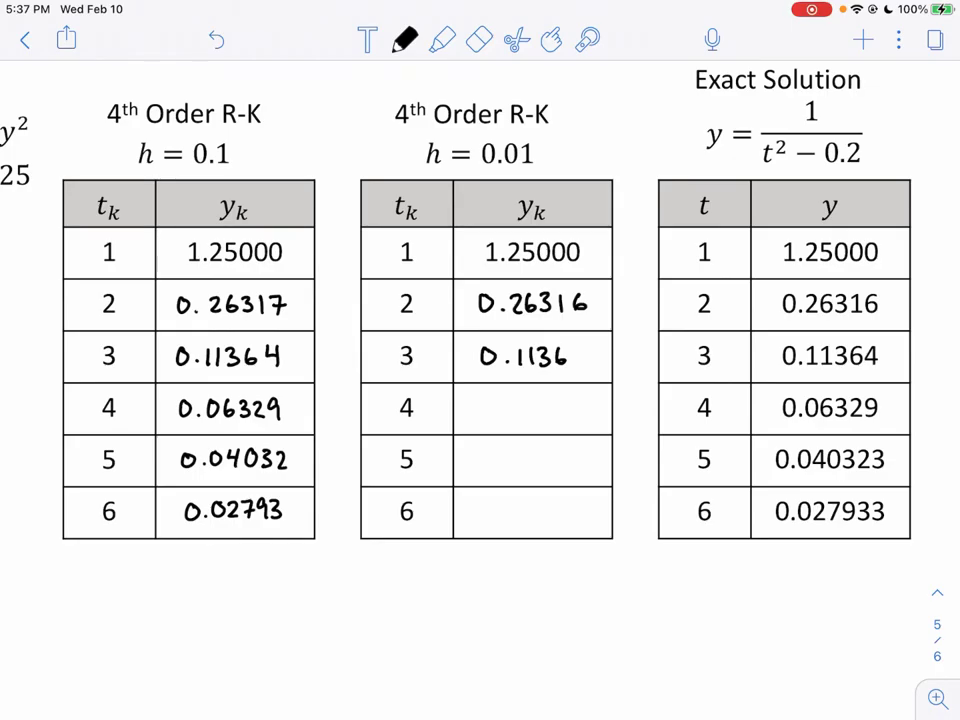
pyautogui.moveTo(574, 350); pyautogui.dragTo(589, 359)
pyautogui.moveTo(584, 343); pyautogui.dragTo(583, 369)
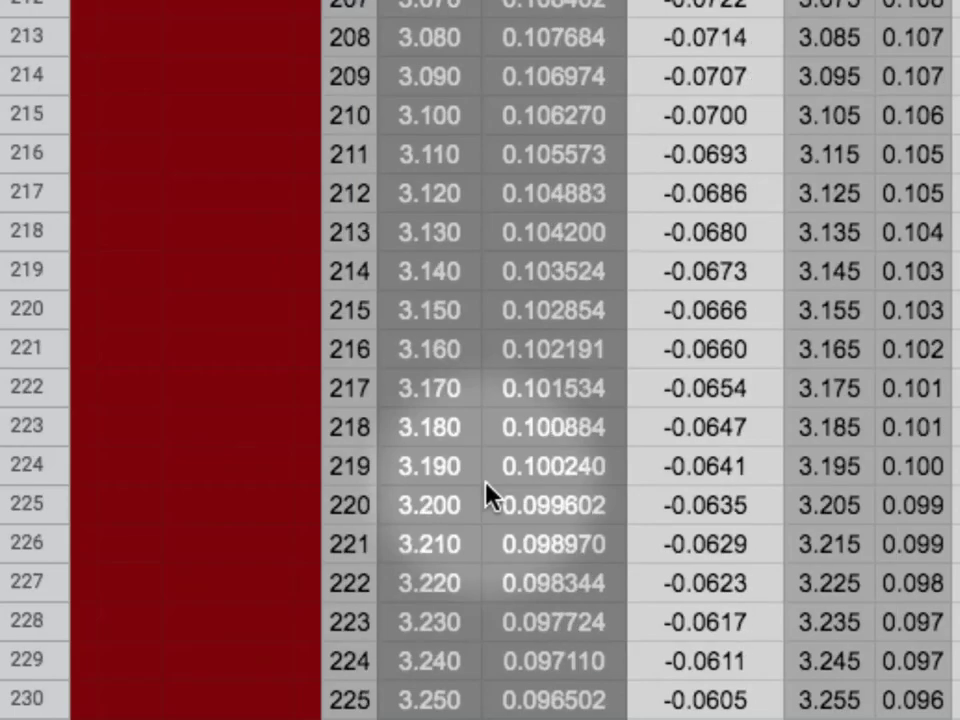
# - Find the spreadsheet row for t_k = 4 and write its y_k, 0.06329, in the h = 0.01 table of the notes
pyautogui.scroll(-15, 487, 496)
pyautogui.scroll(-8, 488, 497)
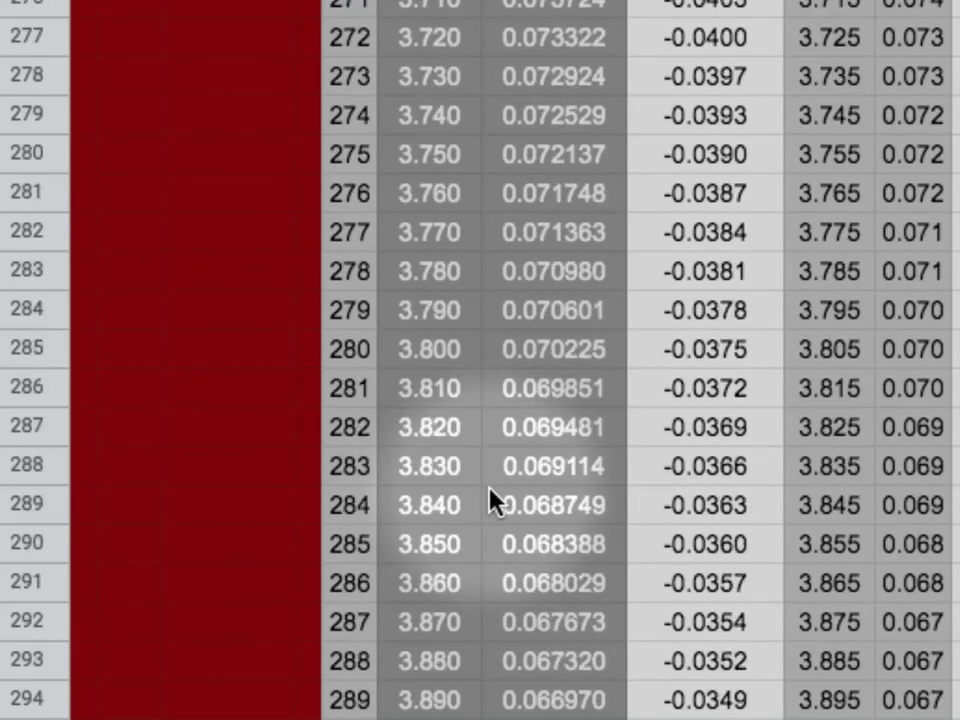
pyautogui.moveTo(440, 118); pyautogui.dragTo(536, 129)
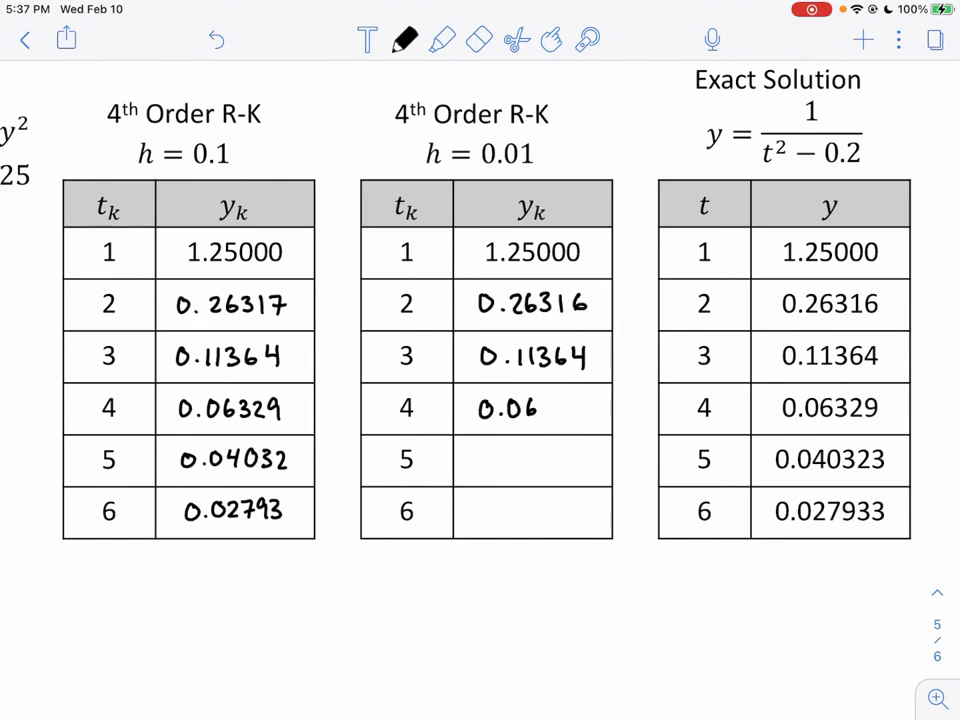
pyautogui.moveTo(543, 399)
pyautogui.mouseDown()
pyautogui.moveTo(545, 419)
pyautogui.moveTo(583, 421)
pyautogui.mouseUp()
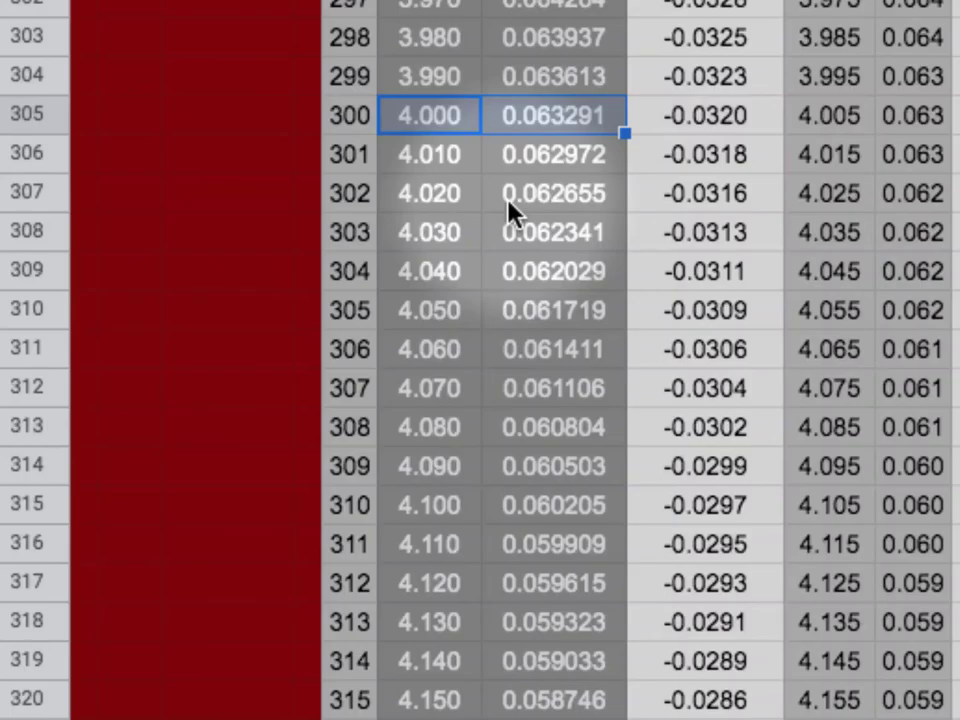
# - Find the spreadsheet row for t_k = 5 and write its y_k, 0.04032, in the h = 0.01 table of the notes
pyautogui.scroll(-15, 514, 208)
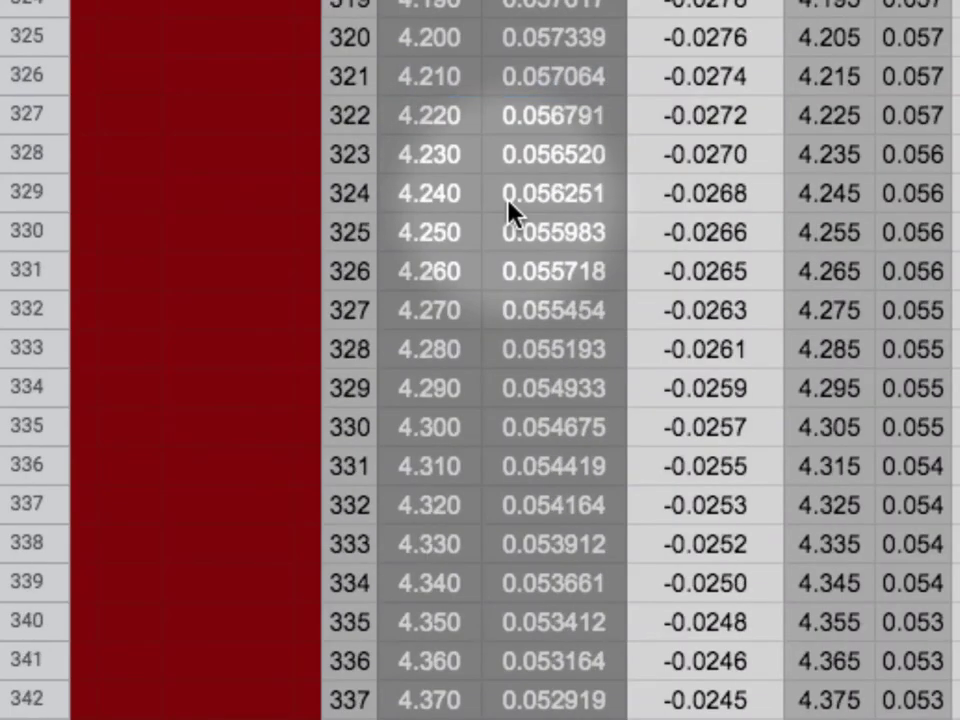
pyautogui.scroll(-17, 514, 208)
pyautogui.click(430, 116)
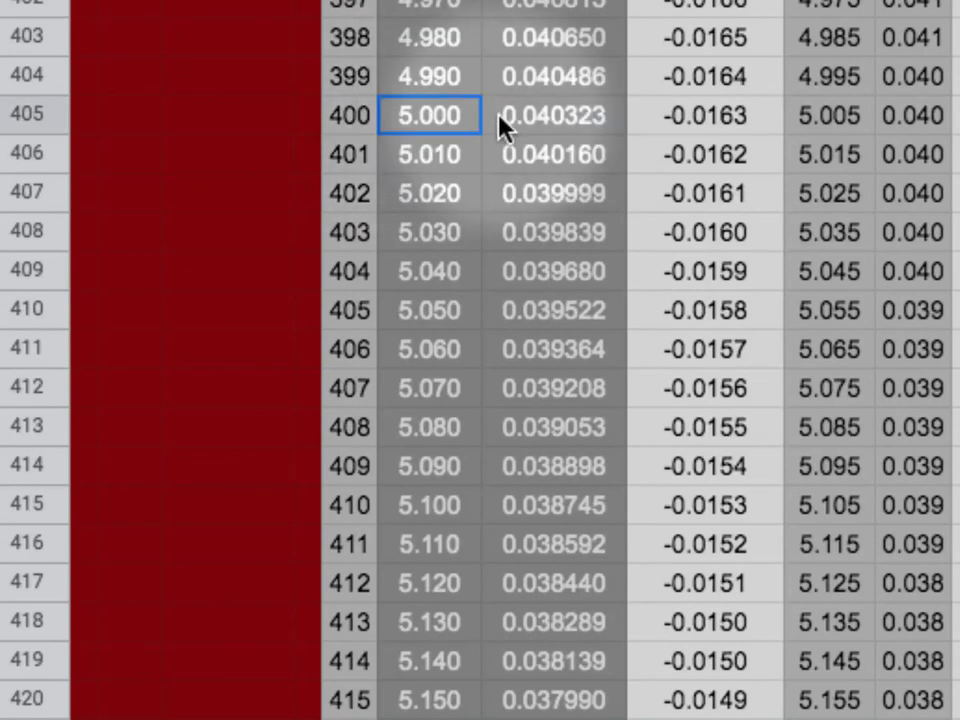
pyautogui.keyDown('shift'); pyautogui.click(506, 129); pyautogui.keyUp('shift')
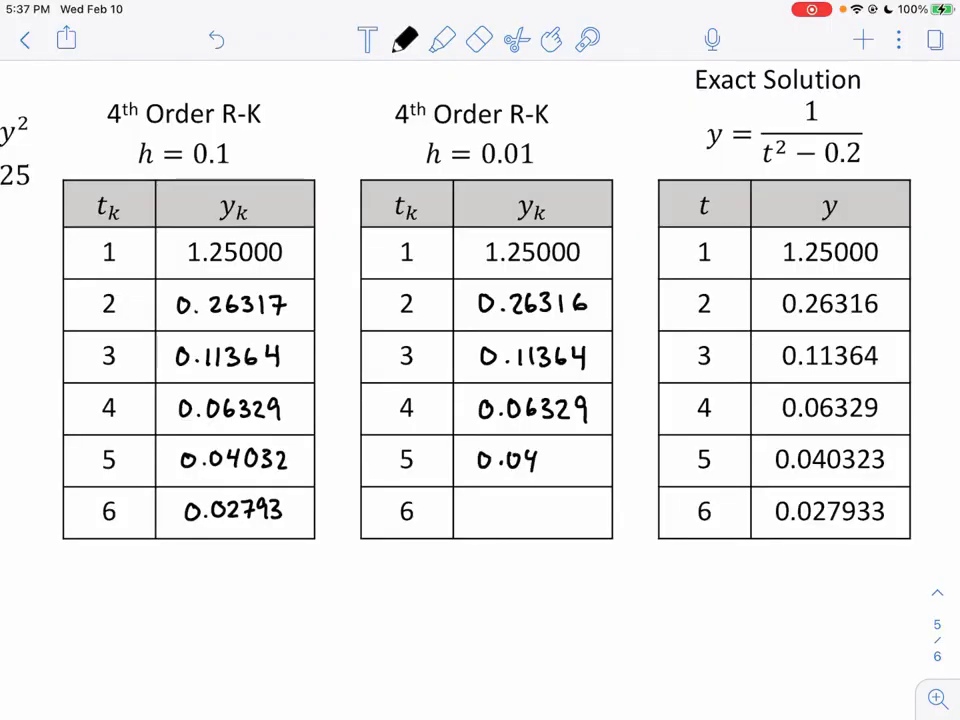
pyautogui.moveTo(551, 452)
pyautogui.mouseDown()
pyautogui.moveTo(543, 458)
pyautogui.moveTo(550, 452)
pyautogui.mouseUp()
pyautogui.moveTo(561, 452)
pyautogui.mouseDown()
pyautogui.moveTo(566, 468)
pyautogui.moveTo(590, 468)
pyautogui.mouseUp()
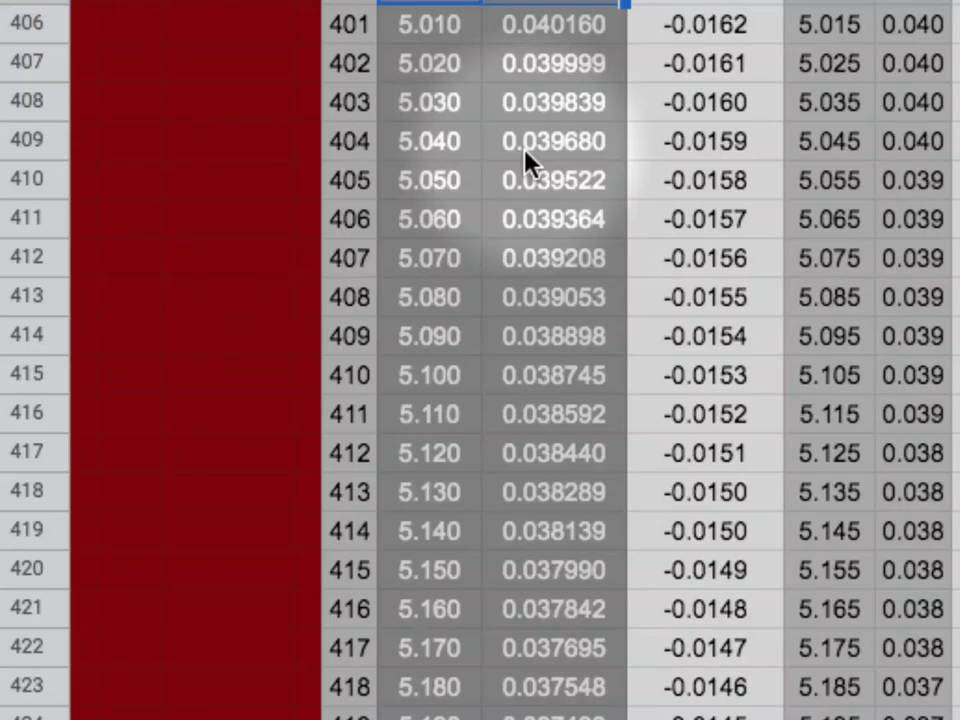
# - Find the spreadsheet row for t_k = 6 and write its y_k, 0.02793, in the h = 0.01 table of the notes
pyautogui.scroll(-20, 525, 160)
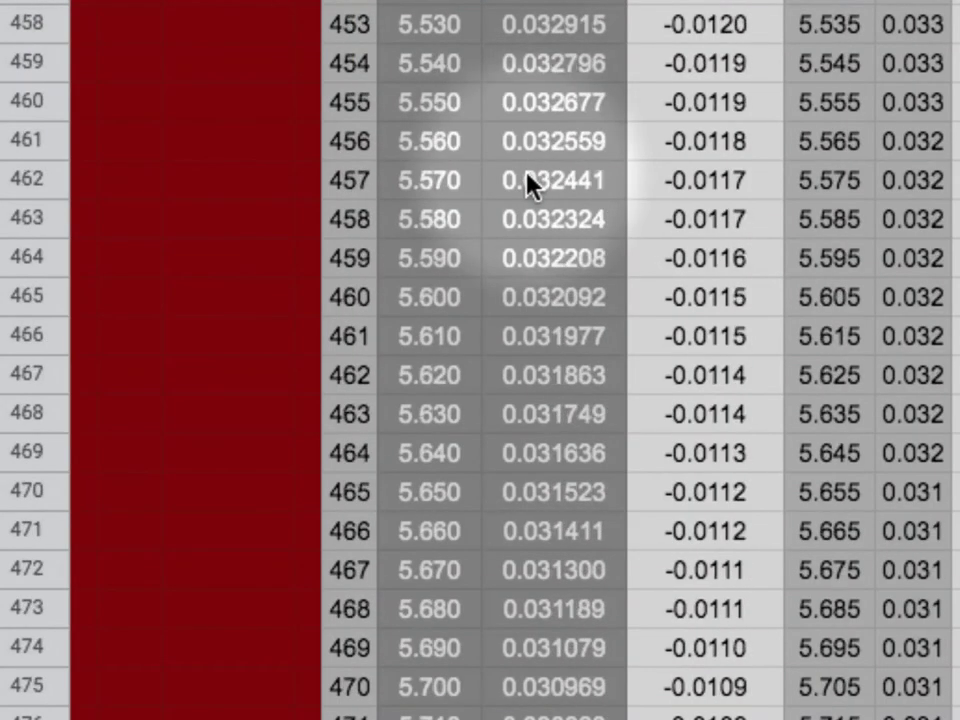
pyautogui.moveTo(420, 612); pyautogui.dragTo(542, 613)
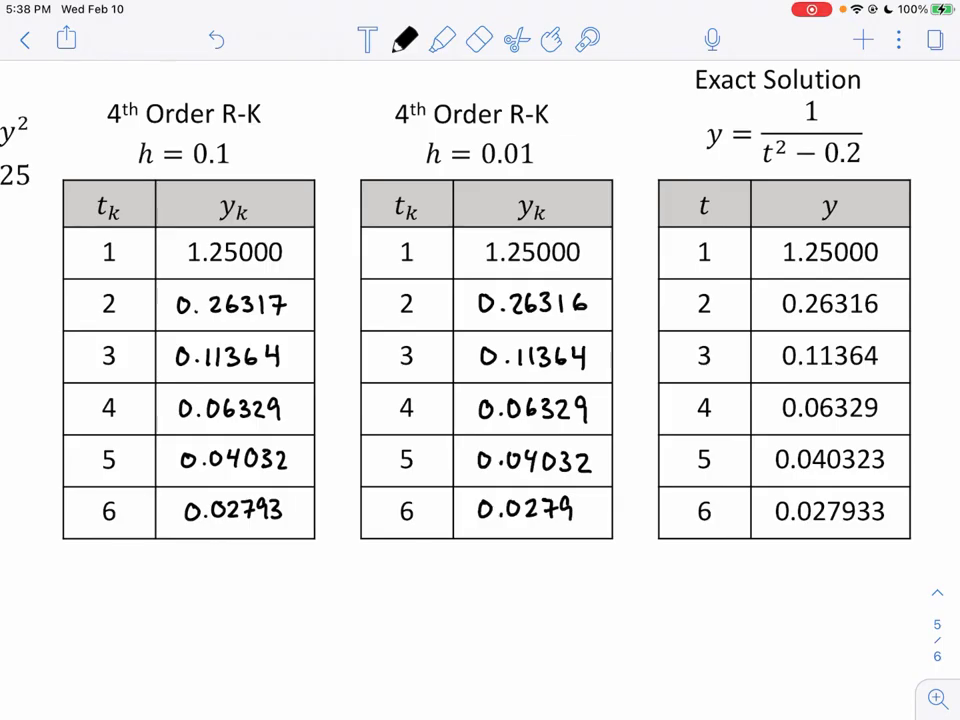
pyautogui.moveTo(580, 498); pyautogui.dragTo(583, 521)
# - Compare the two Runge-Kutta tables with the exact solution row by row, circling the t = 2 row and the rows below it
pyautogui.scroll(-3, 480, 360)
pyautogui.moveTo(250, 330); pyautogui.dragTo(255, 336)
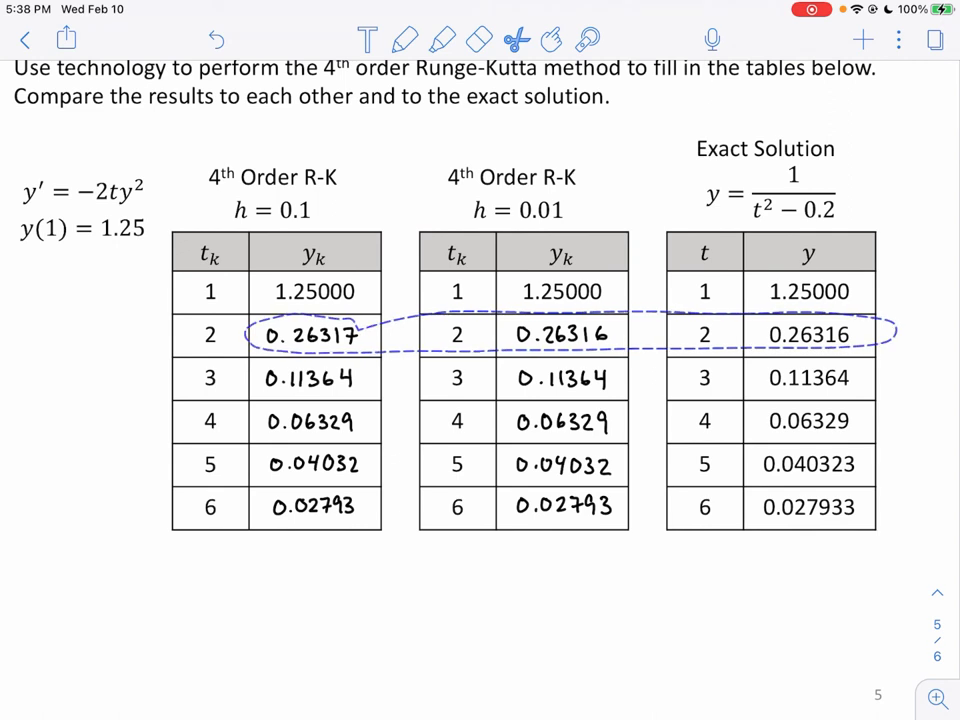
pyautogui.moveTo(458, 370)
pyautogui.mouseDown()
pyautogui.moveTo(256, 376)
pyautogui.moveTo(265, 455)
pyautogui.moveTo(690, 528)
pyautogui.moveTo(897, 362)
pyautogui.moveTo(890, 353)
pyautogui.mouseUp()
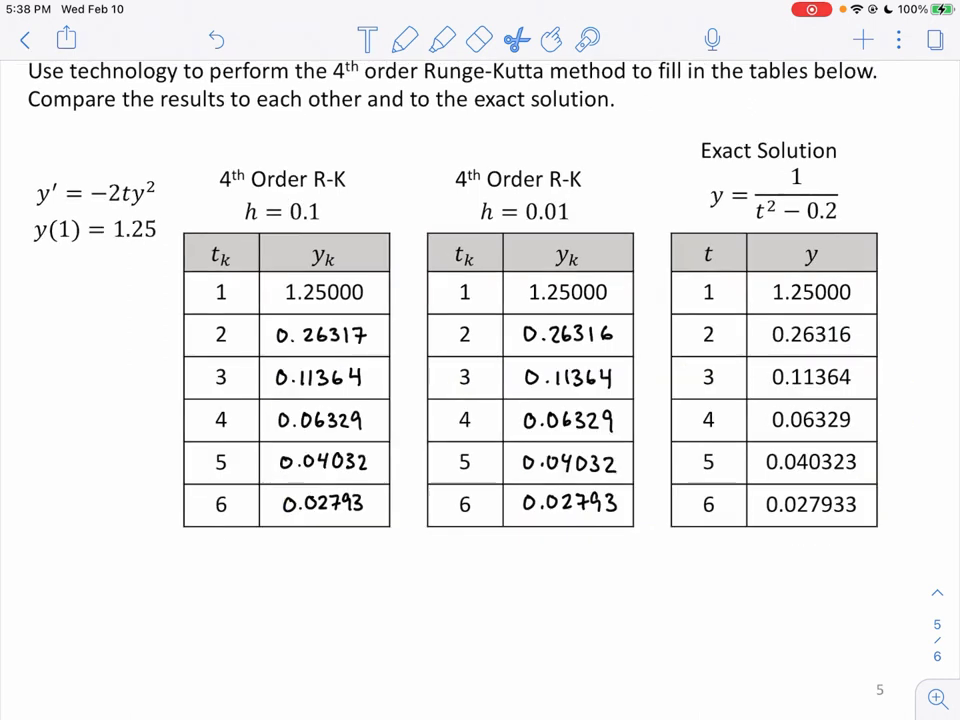
# - Sketch below the tables a horizontal axis, a solid curve decaying toward it and a dashed approximating curve, and circle where they meet
pyautogui.click(404, 39)
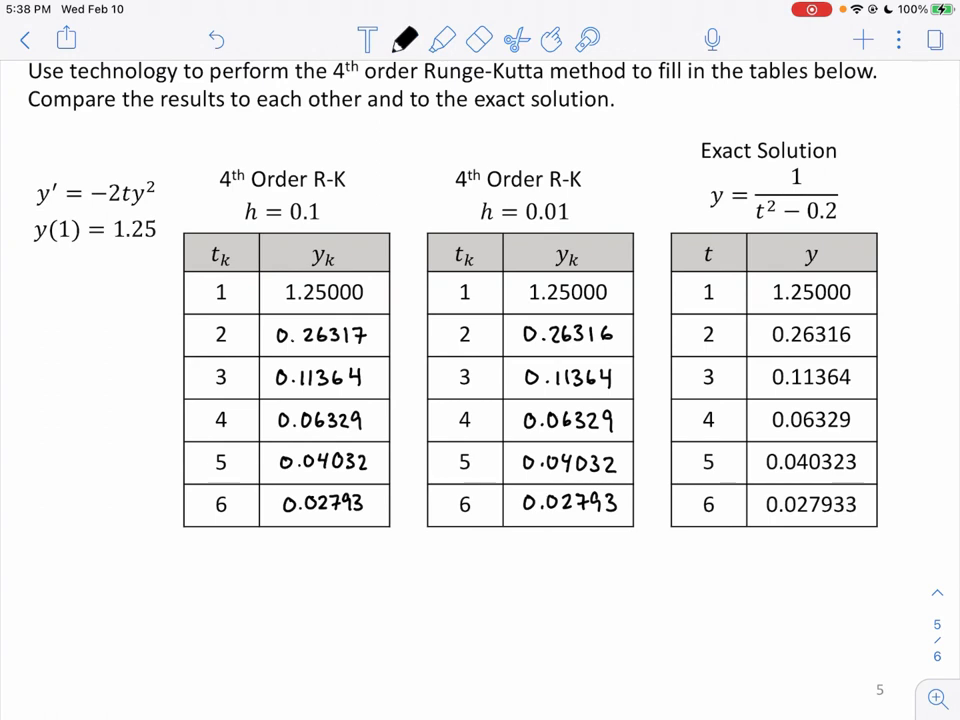
pyautogui.scroll(-3, 480, 380)
pyautogui.moveTo(350, 557); pyautogui.dragTo(730, 560)
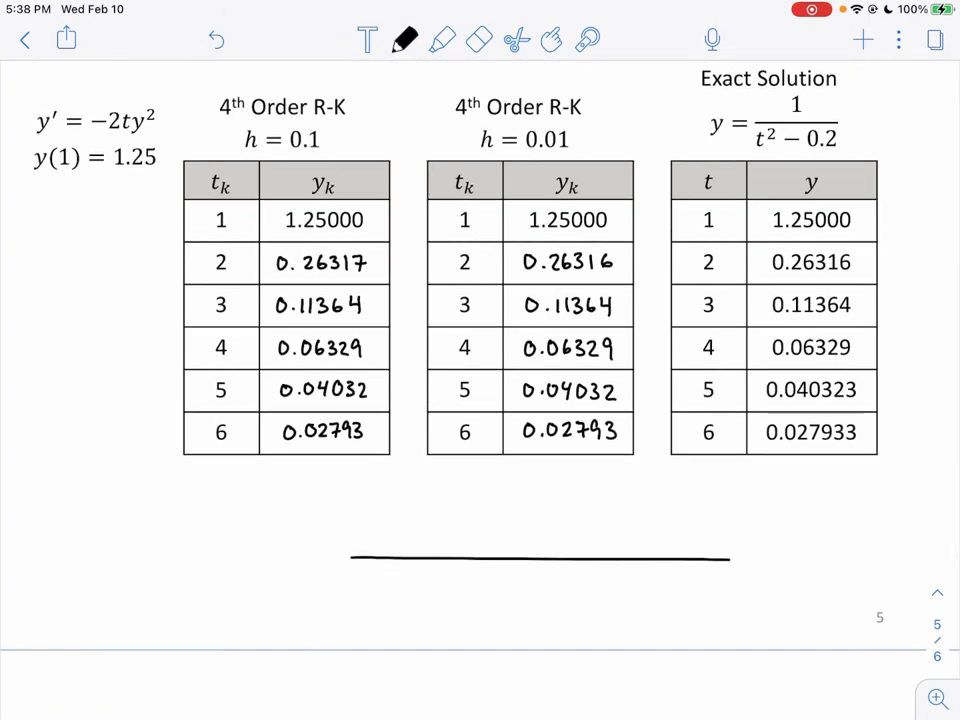
pyautogui.moveTo(442, 483)
pyautogui.mouseDown()
pyautogui.moveTo(460, 508)
pyautogui.moveTo(590, 554)
pyautogui.mouseUp()
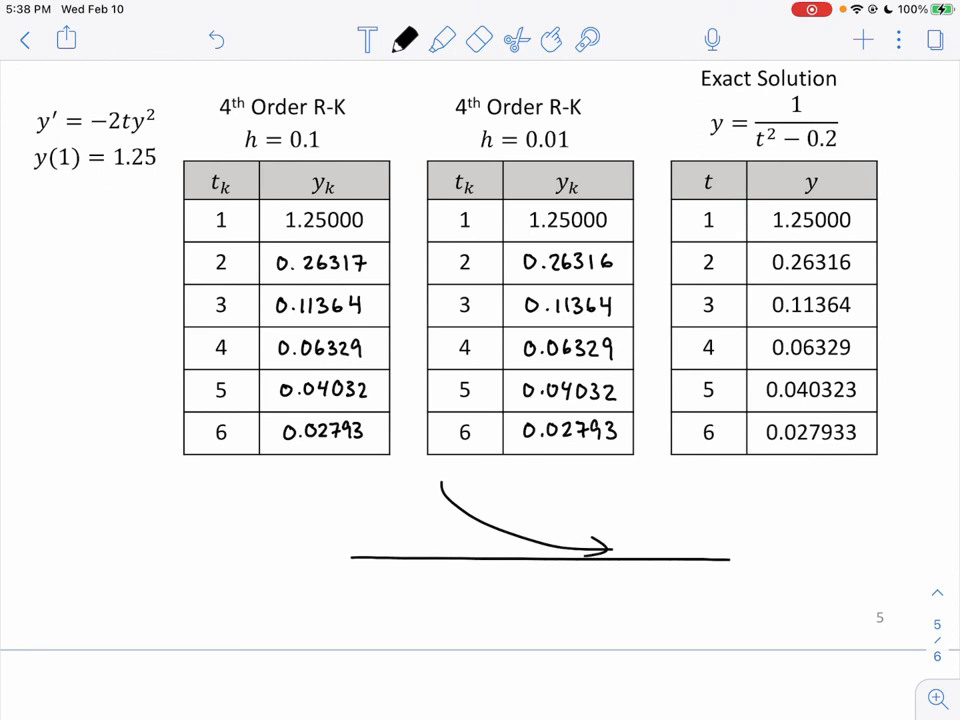
pyautogui.moveTo(426, 510)
pyautogui.mouseDown()
pyautogui.moveTo(496, 546)
pyautogui.moveTo(598, 550)
pyautogui.moveTo(610, 586)
pyautogui.moveTo(622, 534)
pyautogui.mouseUp()
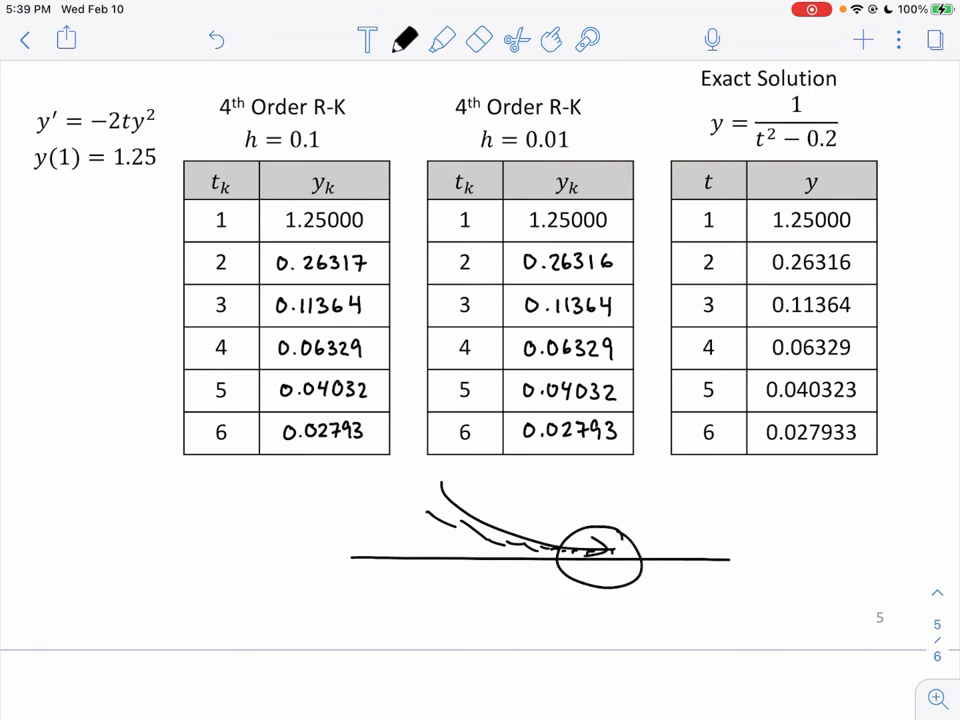
# - Lasso the whole curve sketch below the tables and delete it
pyautogui.moveTo(330, 495)
pyautogui.mouseDown()
pyautogui.moveTo(880, 540)
pyautogui.moveTo(420, 490)
pyautogui.mouseUp()
pyautogui.click(520, 545)
pyautogui.click(733, 437)
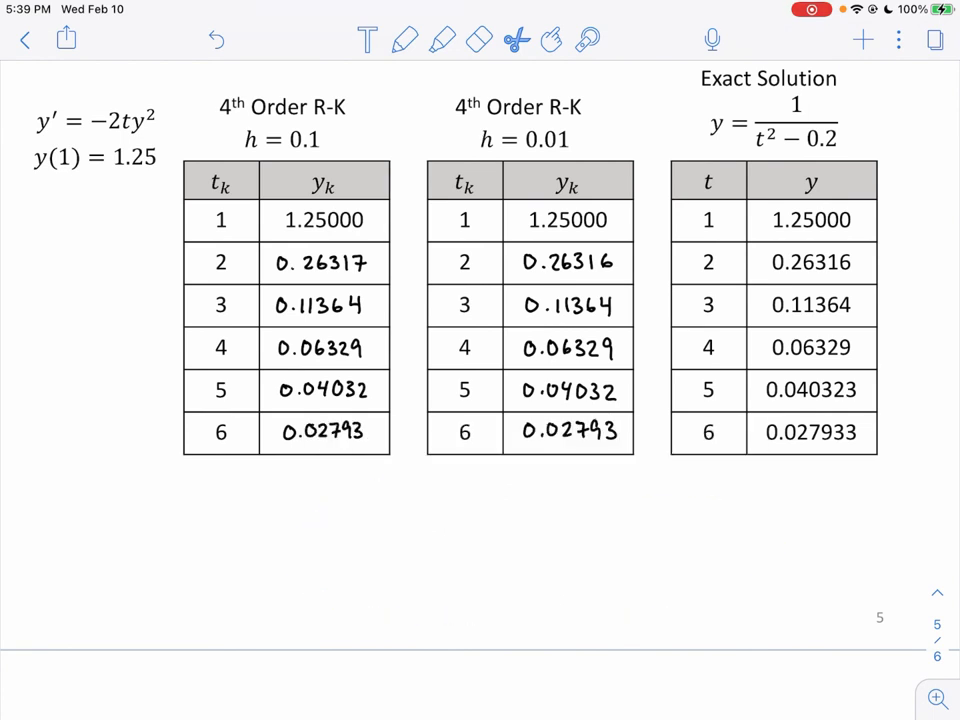
# - Compare the two step sizes by circling the whole h = 0.01 table and the whole h = 0.1 table with the lasso
pyautogui.scroll(3, 480, 350)
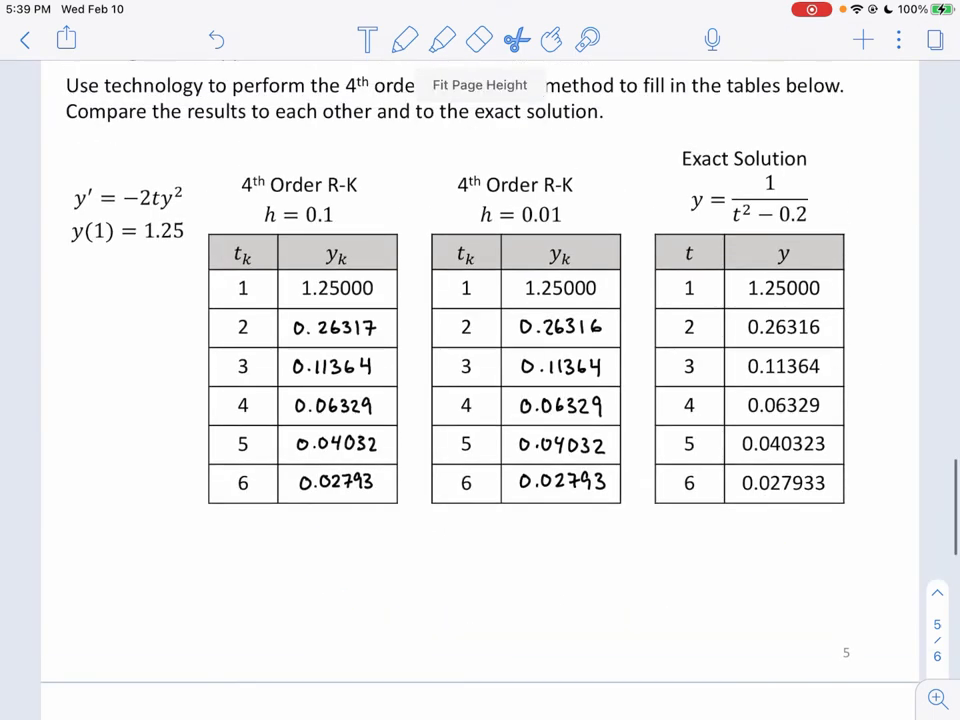
pyautogui.moveTo(536, 171)
pyautogui.mouseDown()
pyautogui.moveTo(456, 178)
pyautogui.moveTo(450, 497)
pyautogui.moveTo(590, 185)
pyautogui.mouseUp()
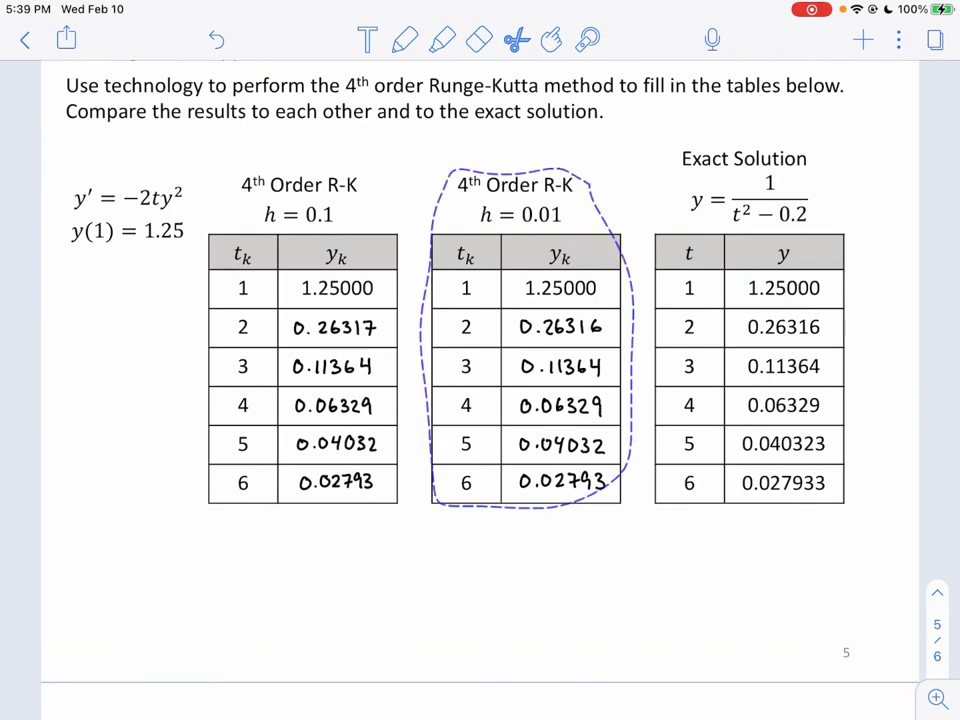
pyautogui.moveTo(300, 160)
pyautogui.mouseDown()
pyautogui.moveTo(205, 400)
pyautogui.moveTo(395, 485)
pyautogui.moveTo(368, 178)
pyautogui.moveTo(358, 166)
pyautogui.mouseUp()
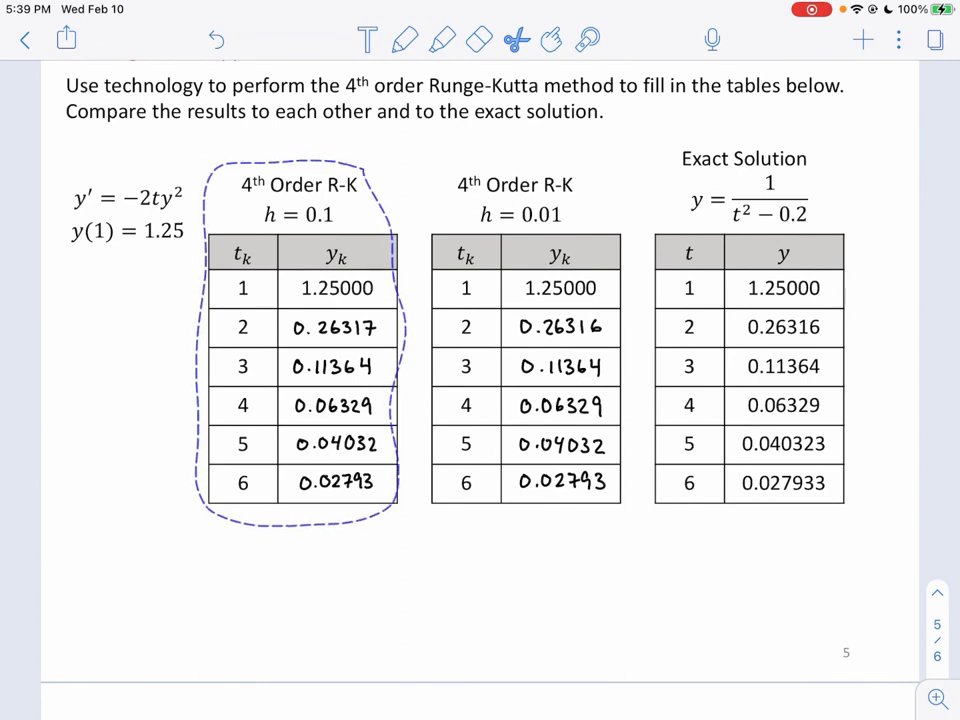
pyautogui.scroll(-5, 480, 360)
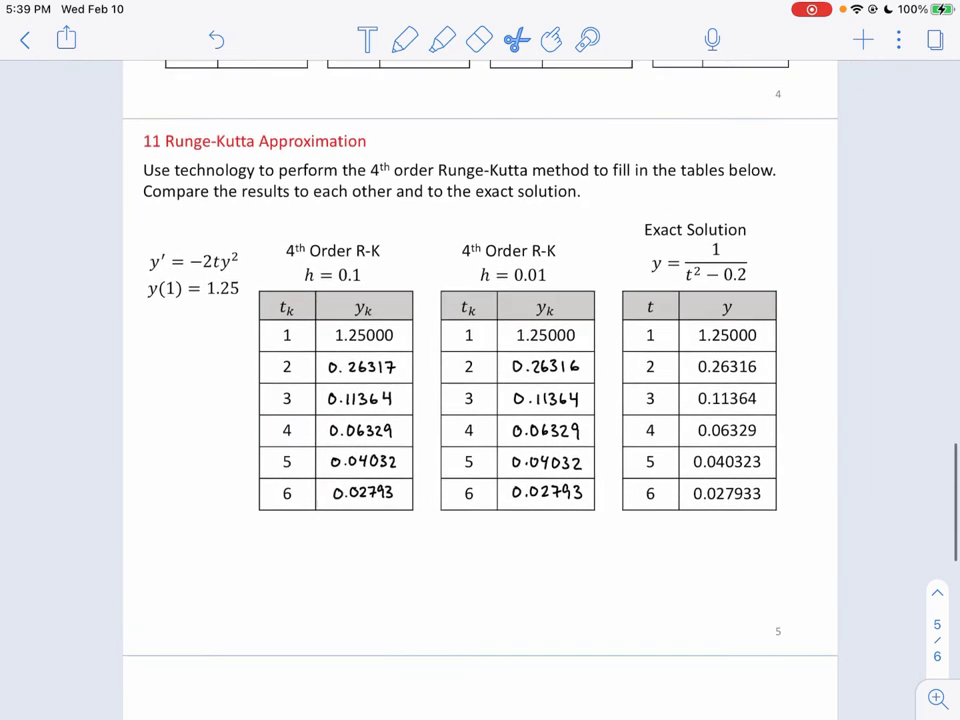